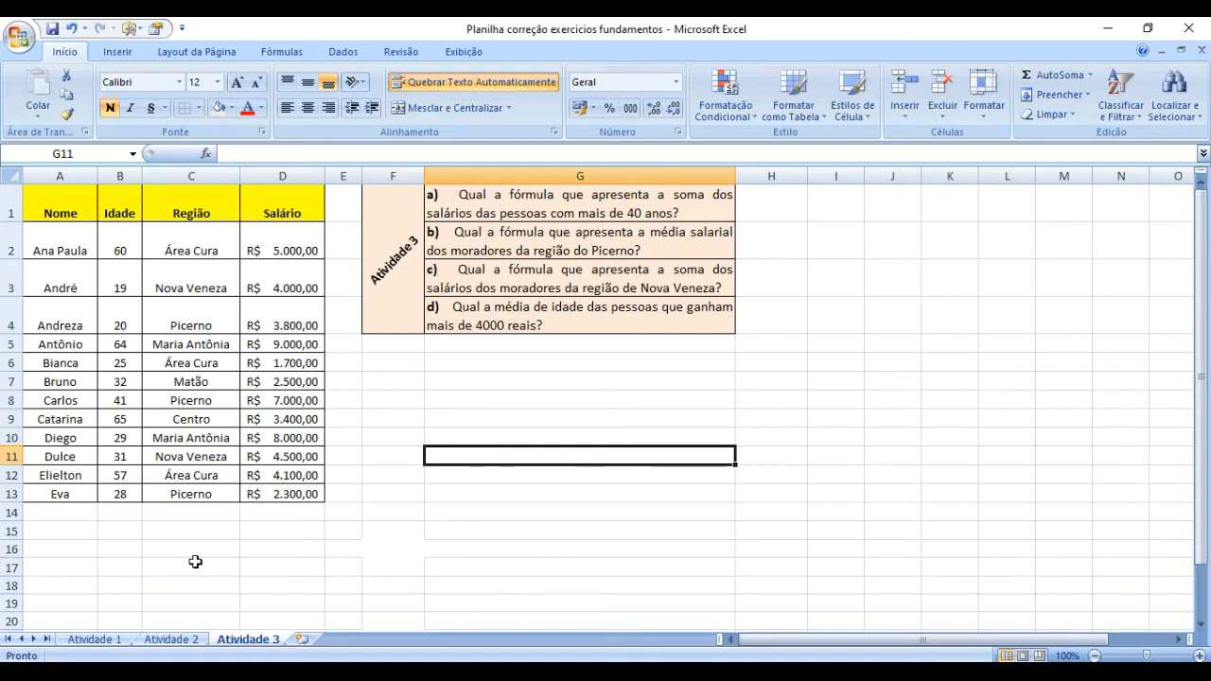
Review the Atividade 1 and Atividade 2 worksheets and return to Atividade 3.
left_click(95, 640)
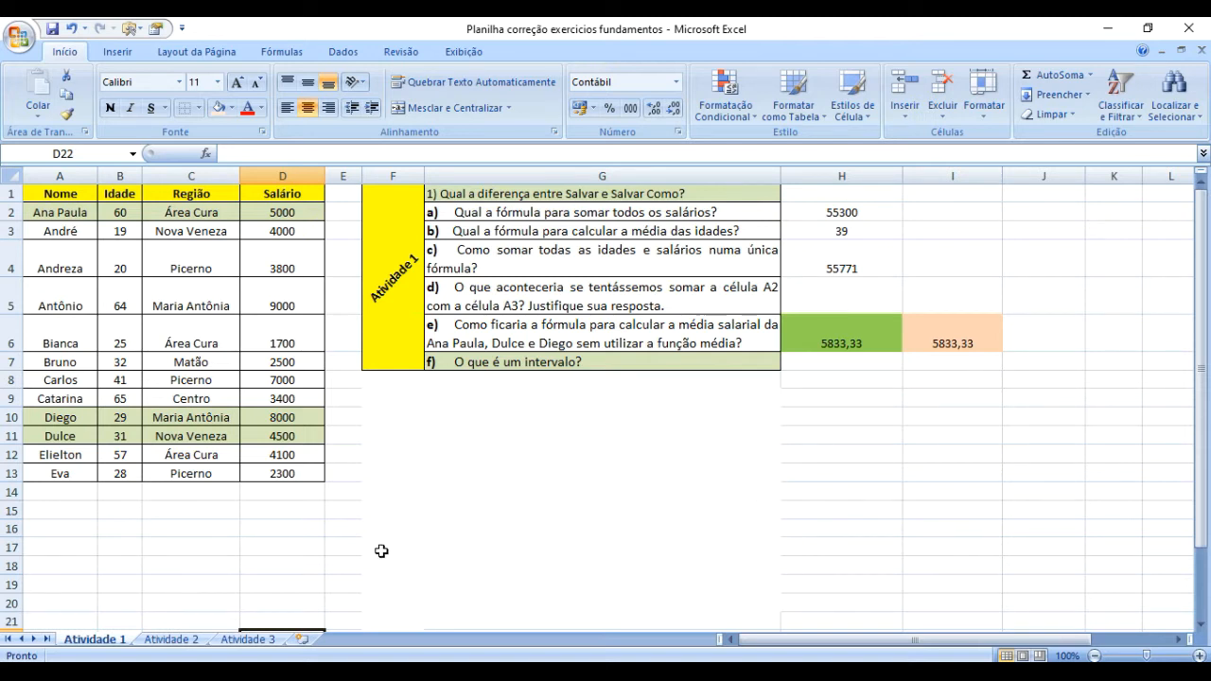
left_click(171, 640)
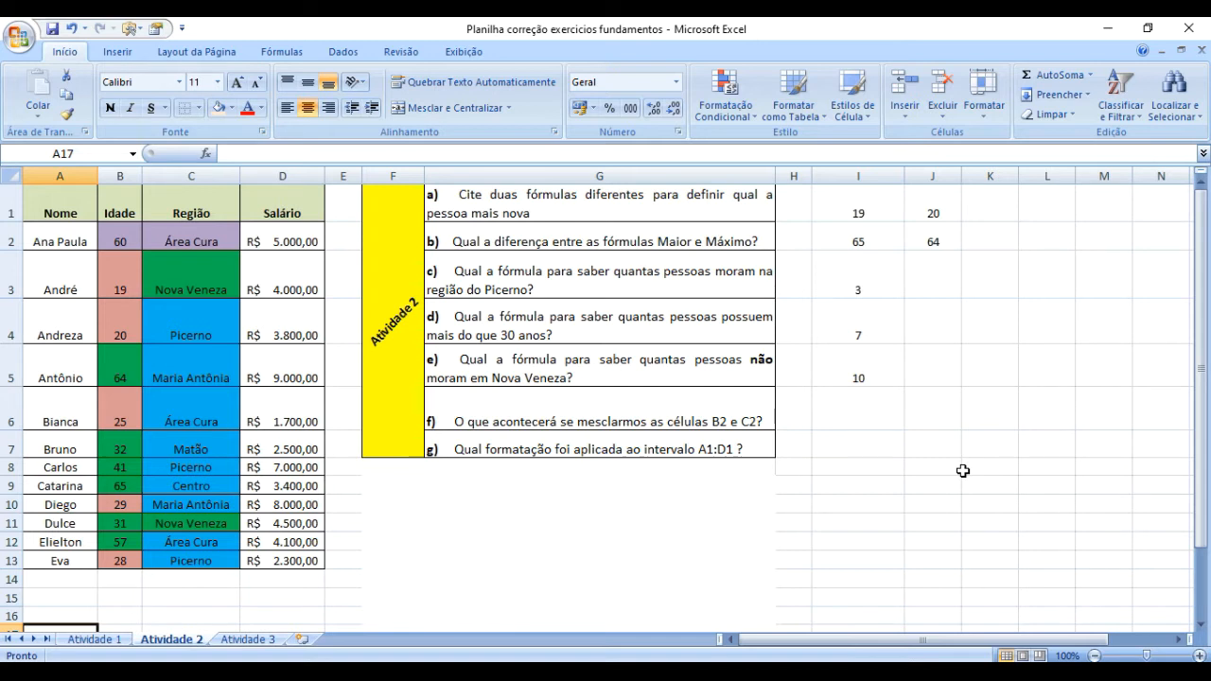
left_click(248, 641)
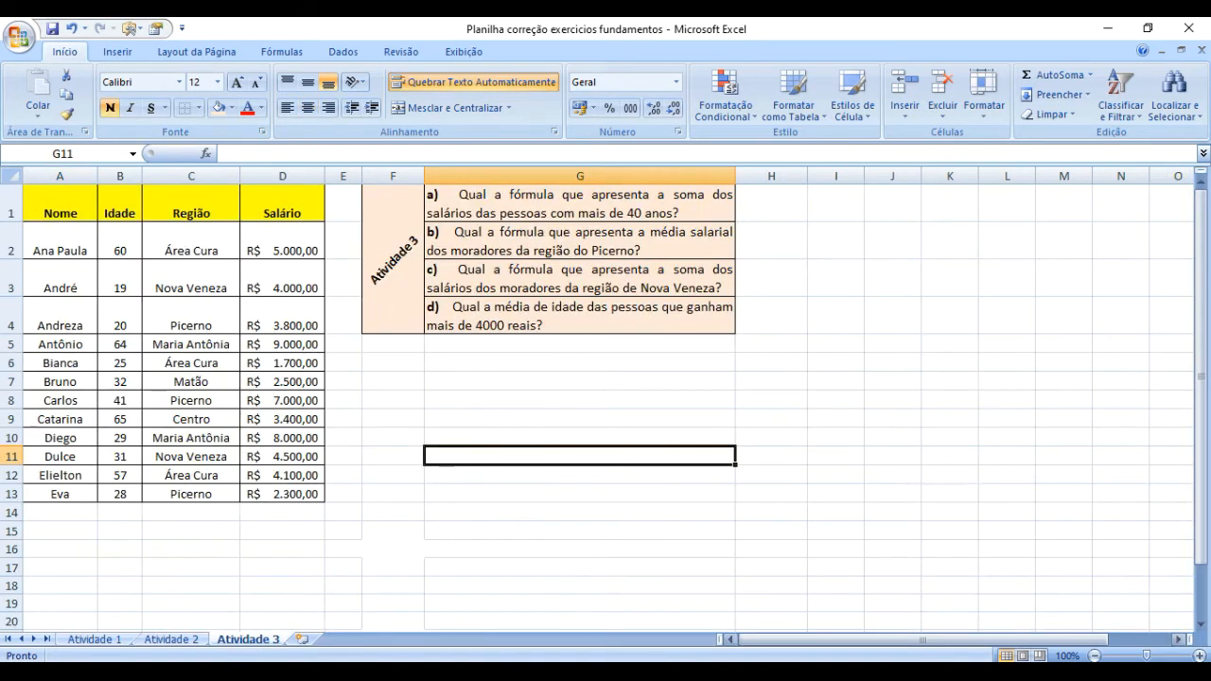
Switch to the activity PDF in Adobe Acrobat Reader and read its topic, data table and SOMASE/MÉDIASE questions a to d.
key("alt+Tab")
scroll(639, 455, "up", 2)
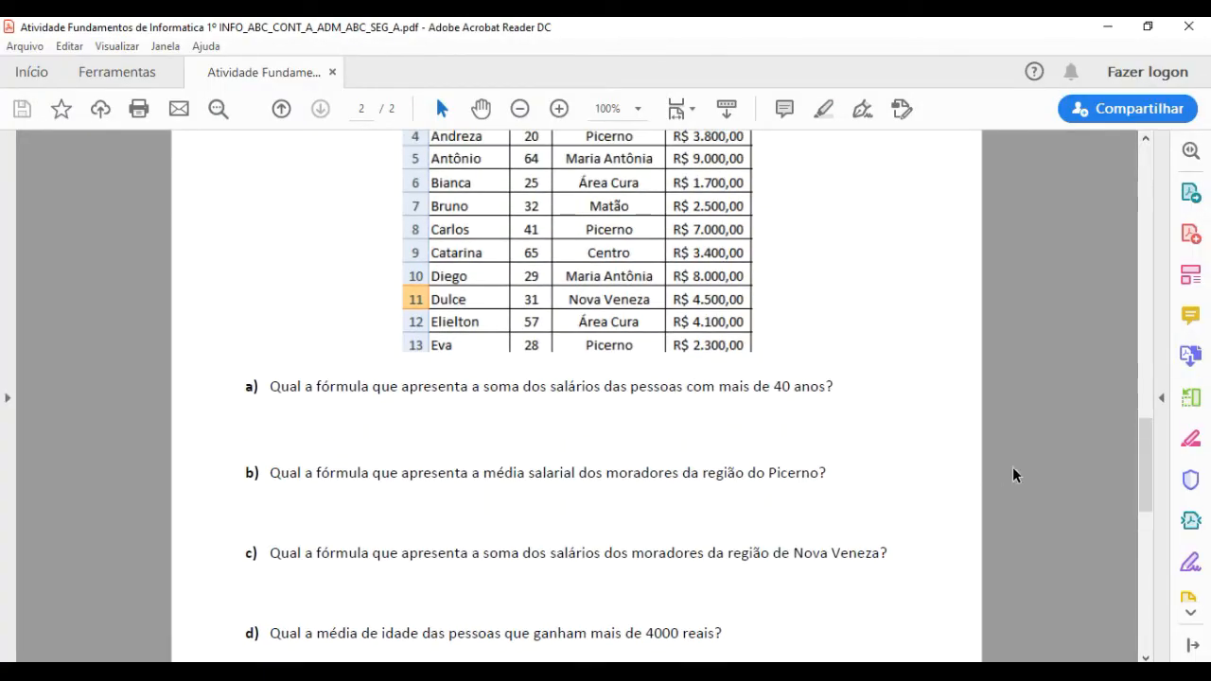
left_click_drag(1137, 467, 1096, 333)
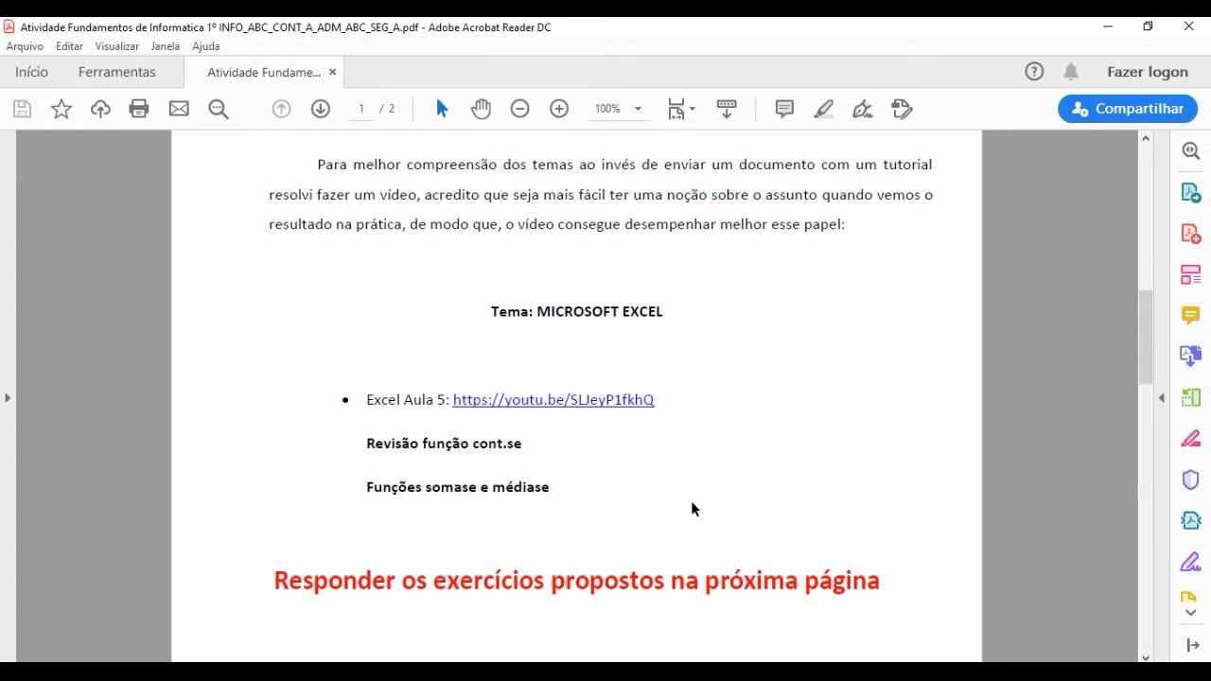
scroll(714, 512, "down", 1)
scroll(712, 511, "down", 4)
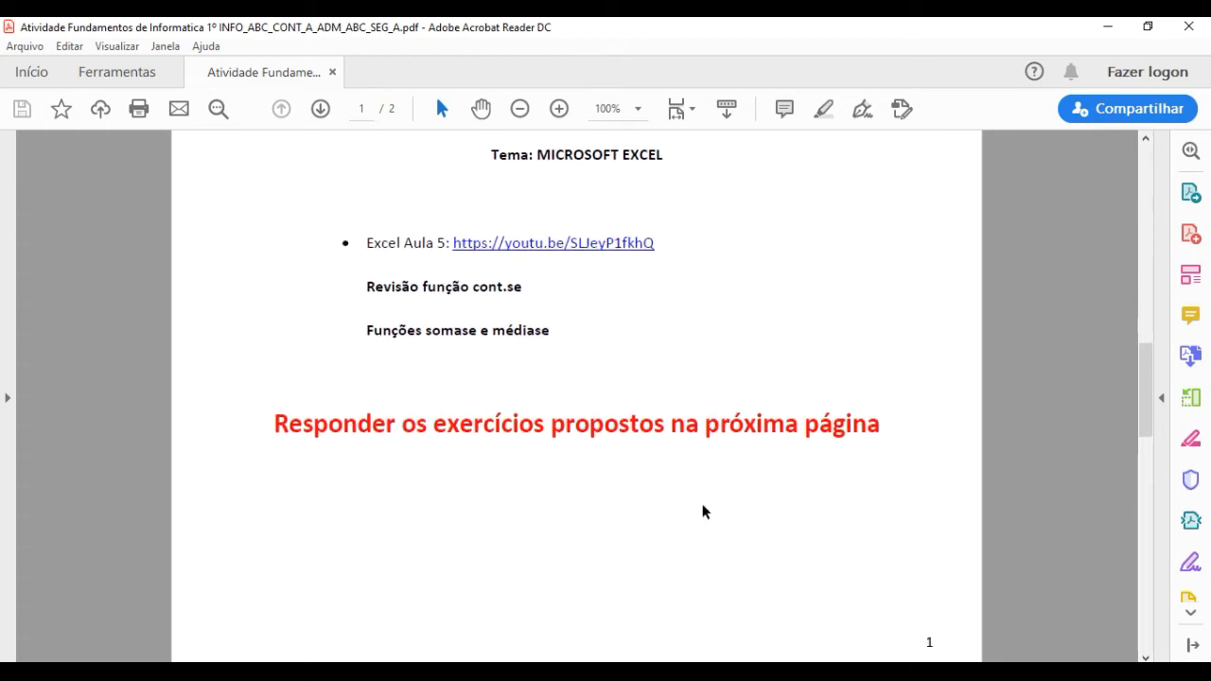
scroll(345, 407, "down", 3)
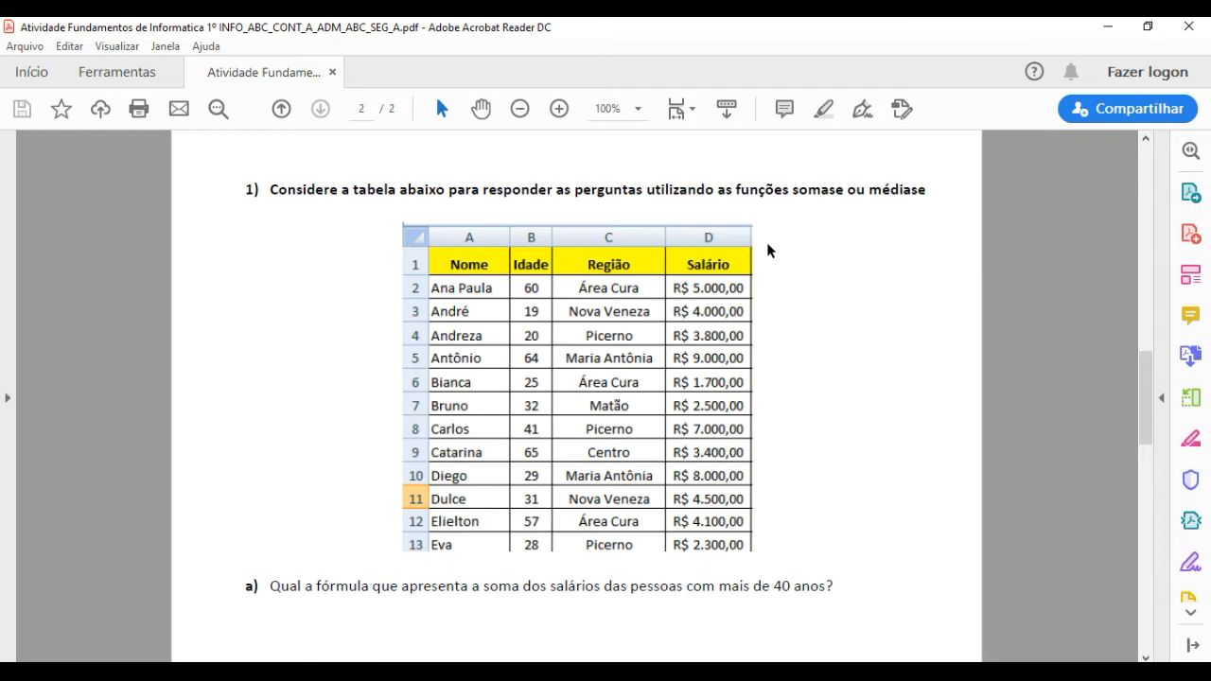
scroll(766, 283, "down", 1)
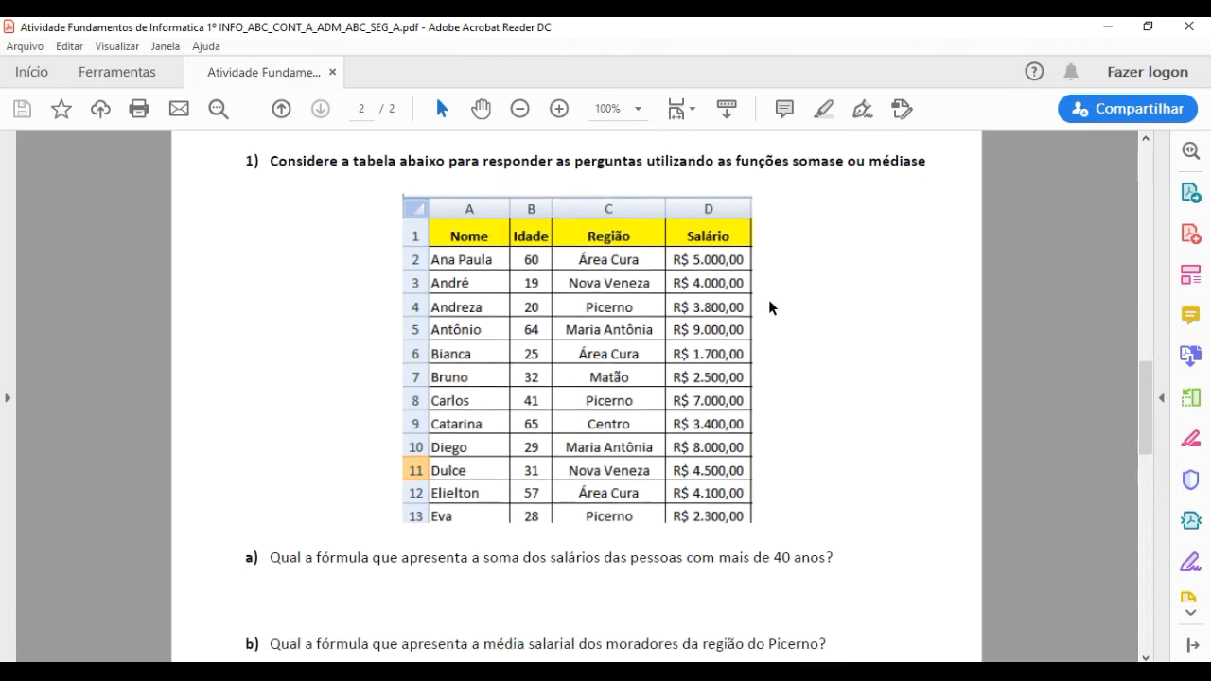
scroll(756, 297, "down", 4)
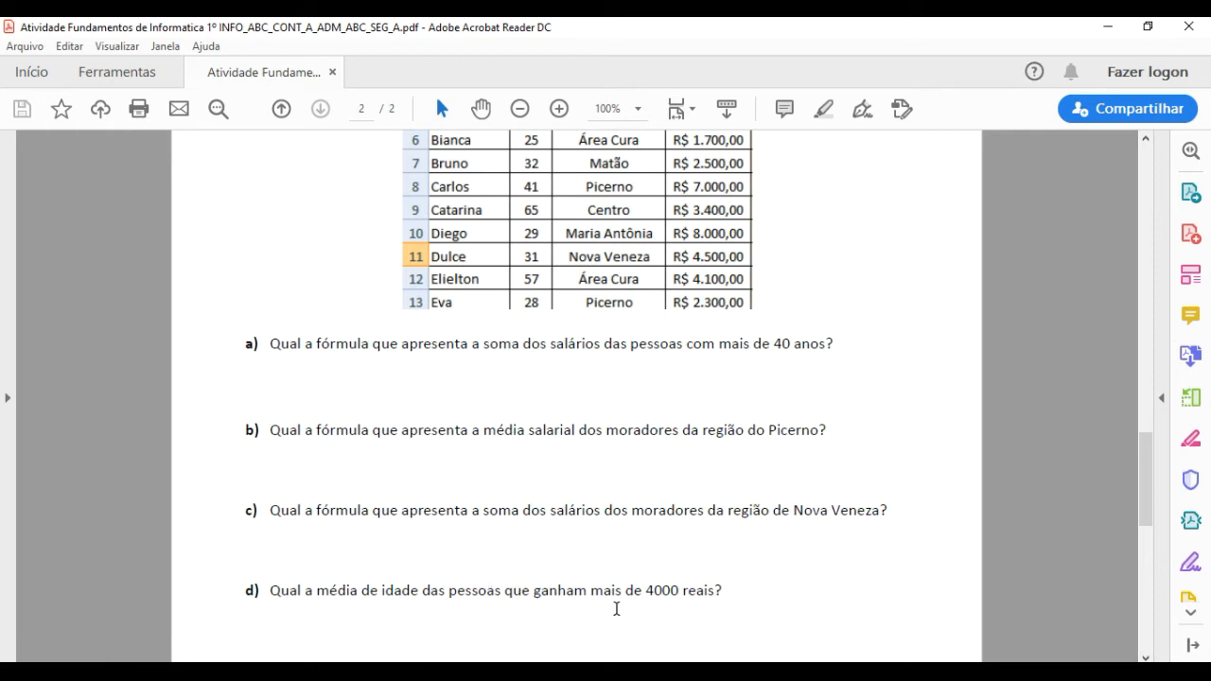
scroll(860, 464, "up", 3)
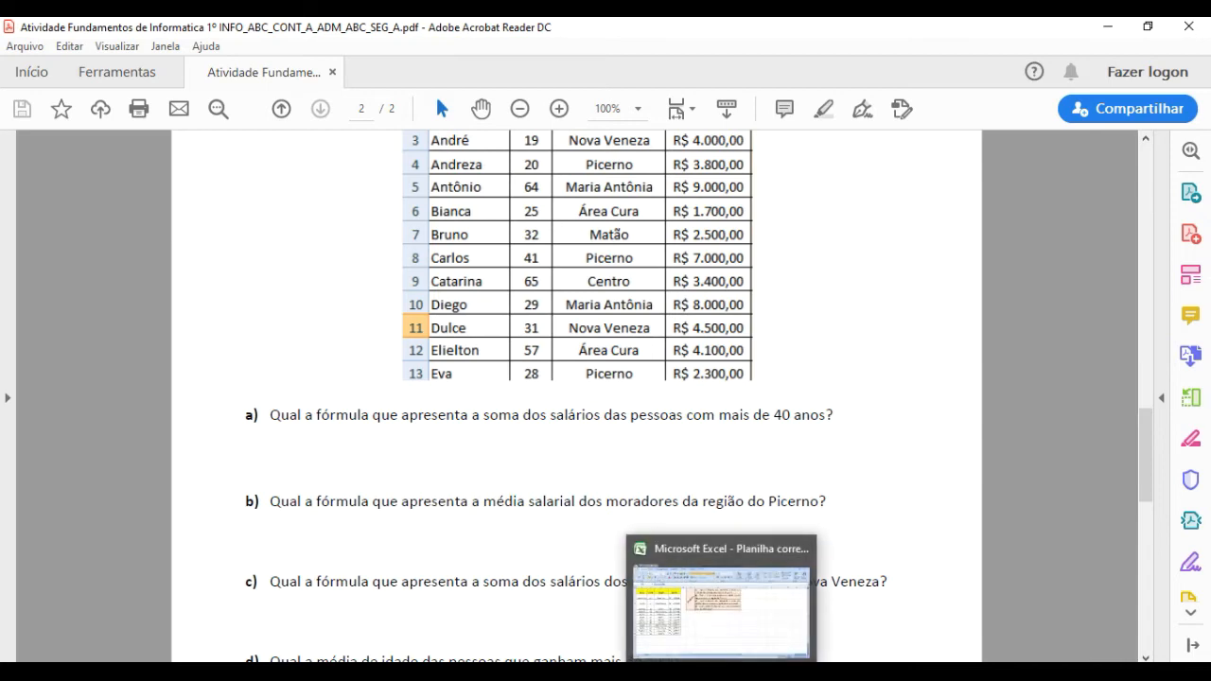
Switch back to the Excel workbook and highlight the salary values in D2:D13 on the Atividade 3 sheet.
left_click(724, 674)
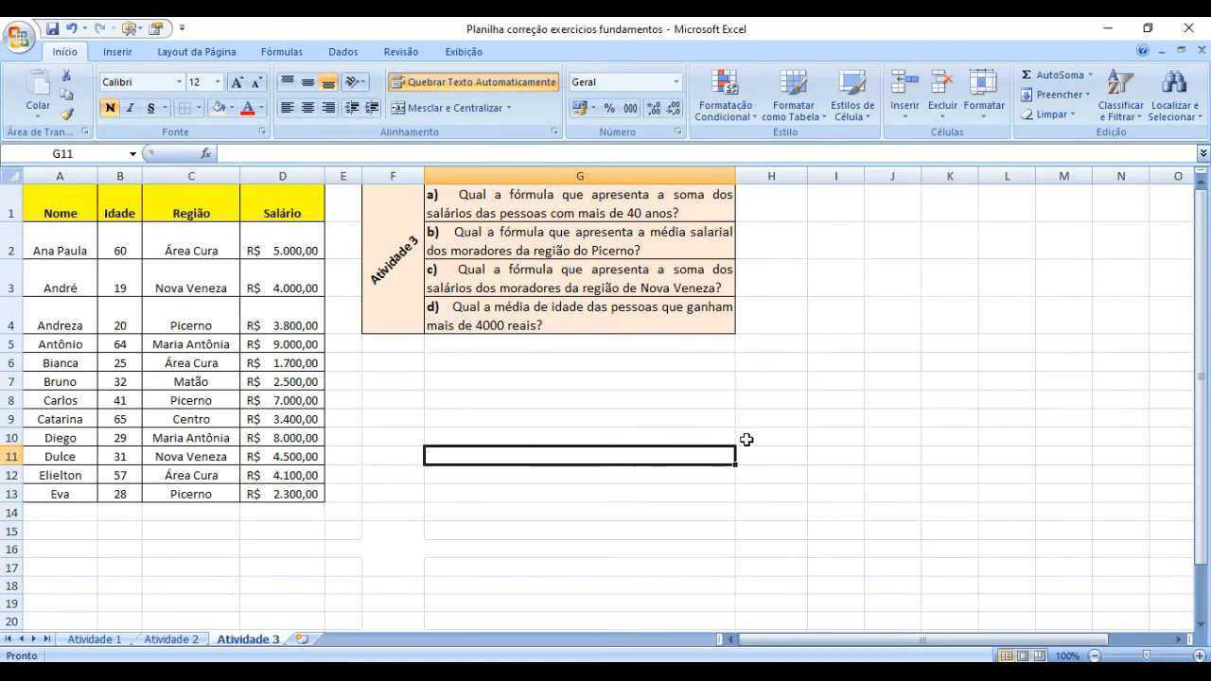
left_click(770, 398)
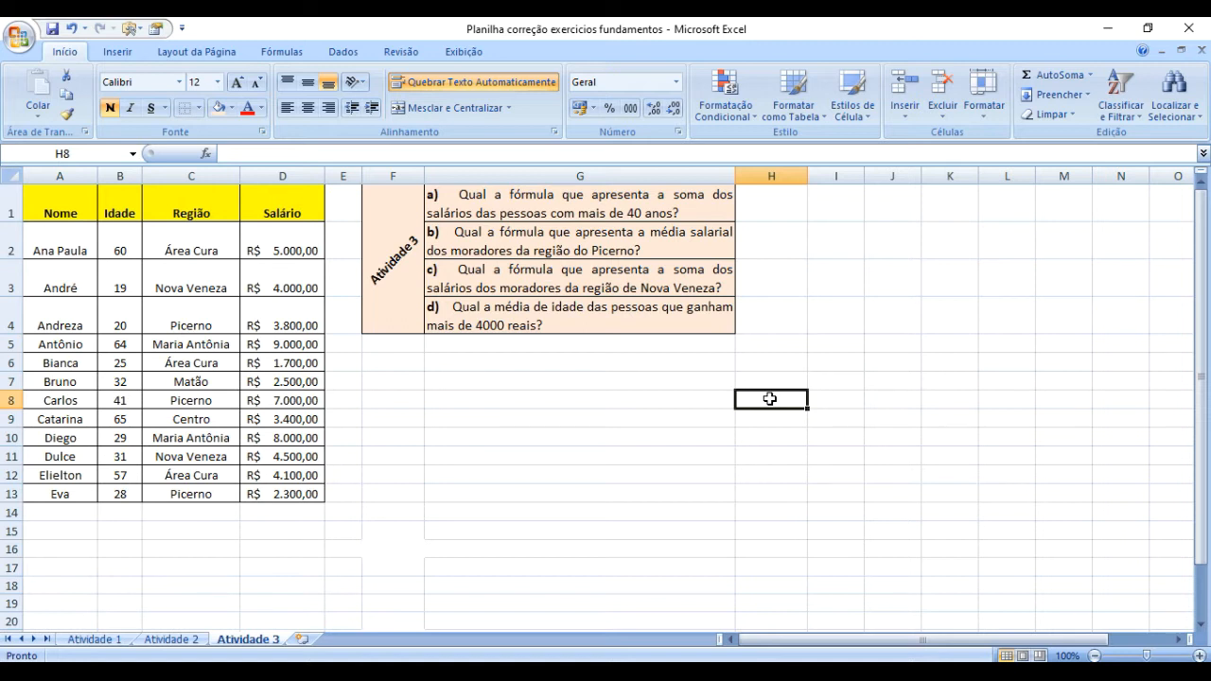
left_click(272, 244)
left_click_drag(271, 243, 263, 496)
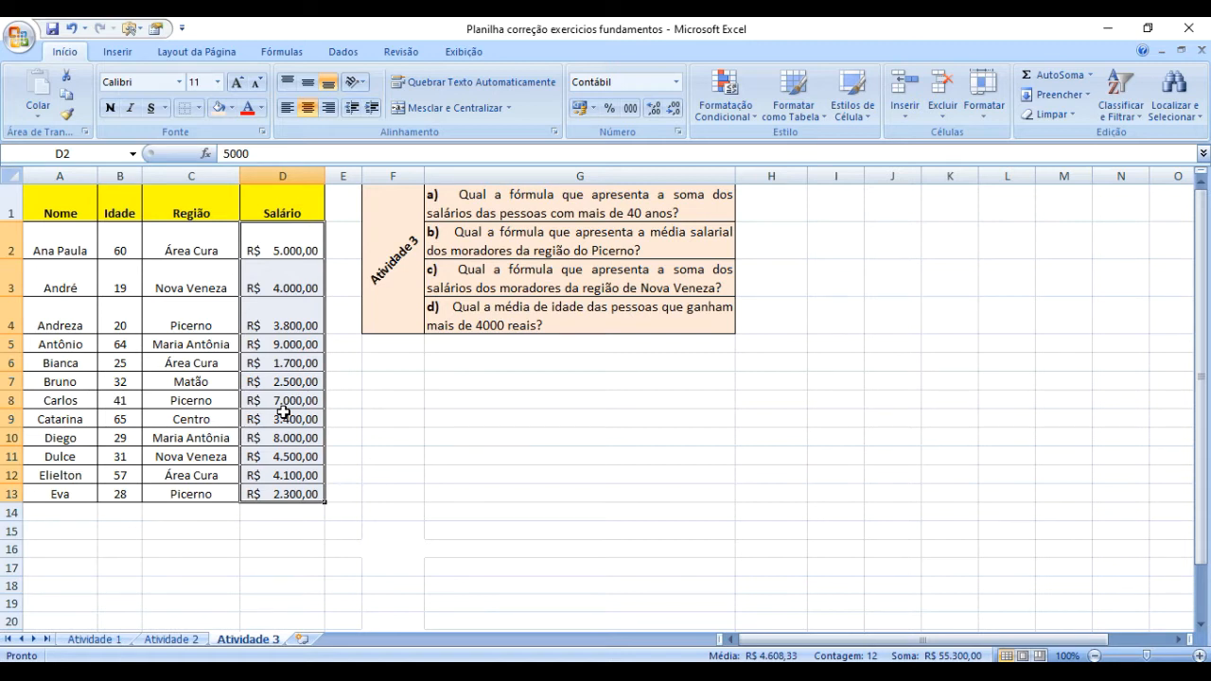
Enter the label SOMASE in cell G6, below the question list.
left_click(473, 361)
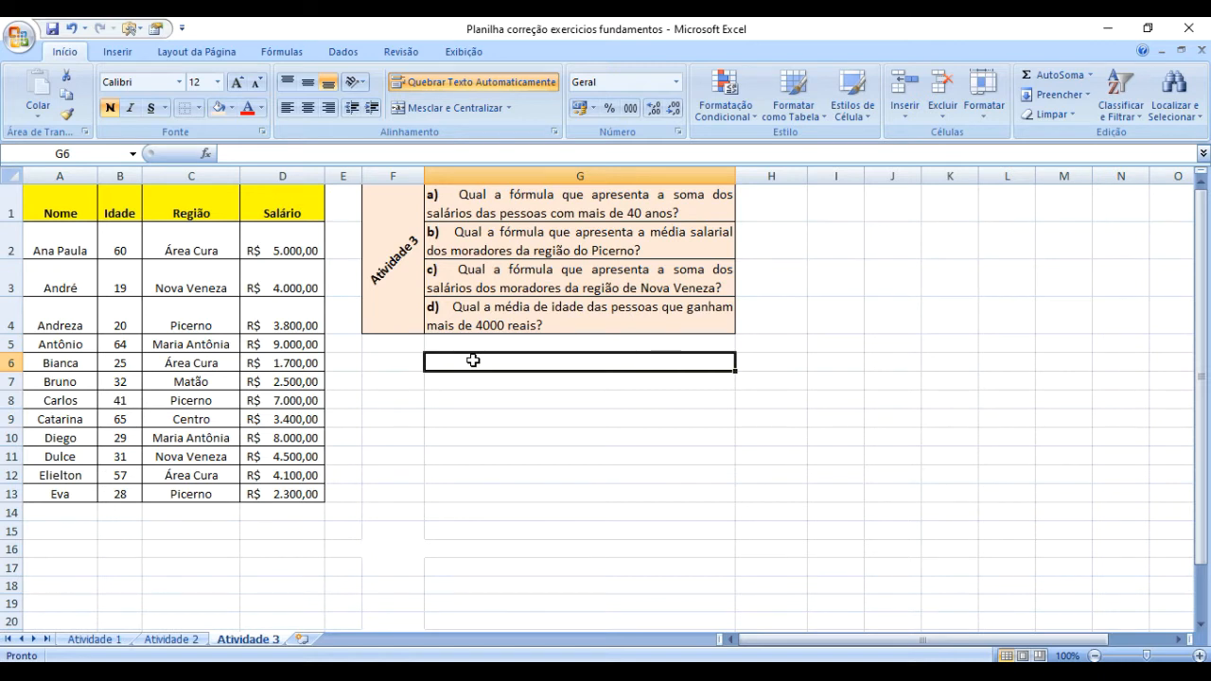
type("SOMASE")
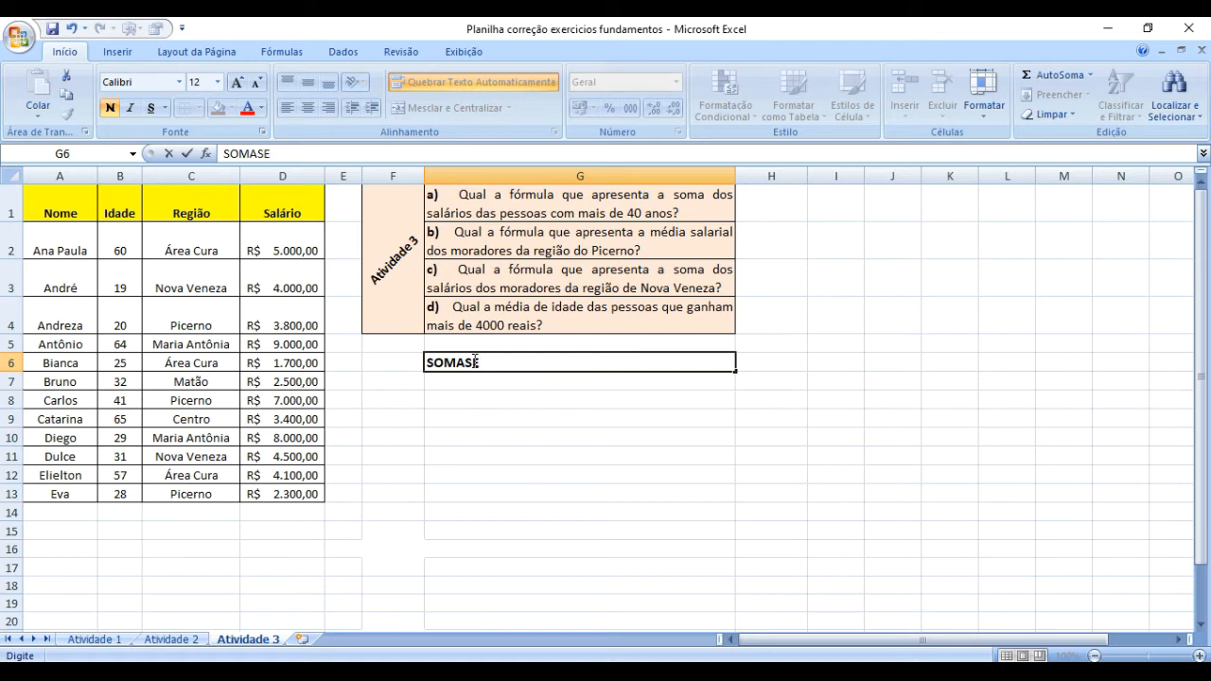
key("Tab")
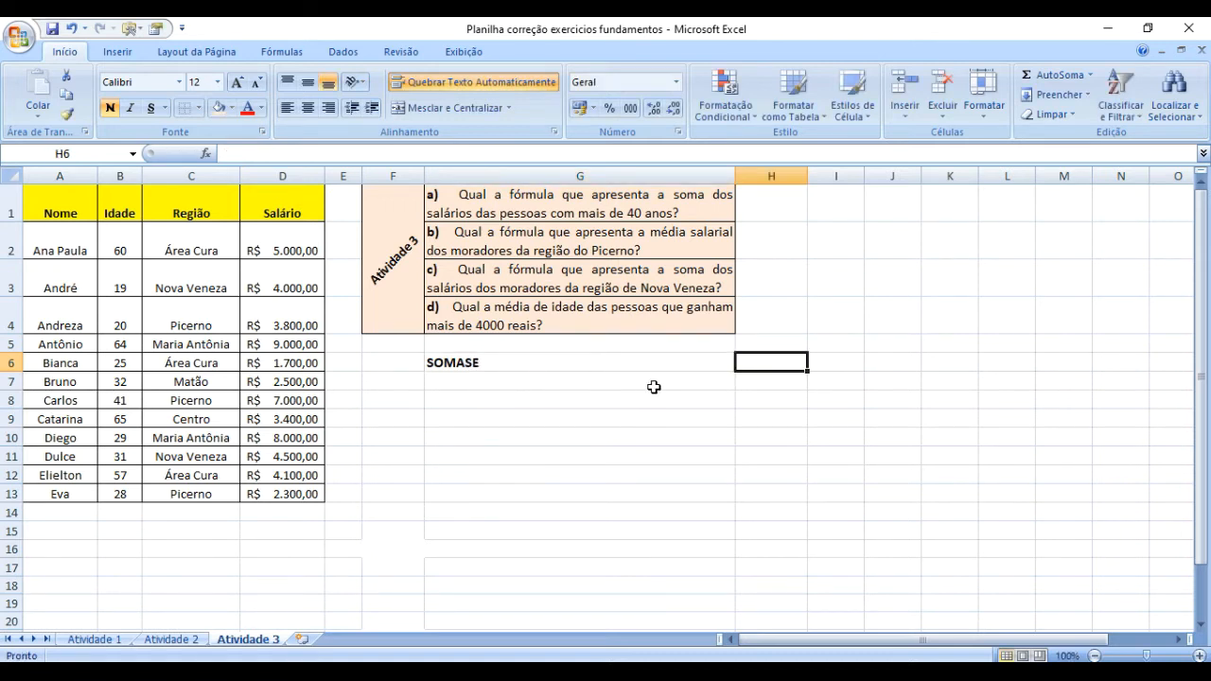
Begin a SOMASE formula in H6 with the age range B2:B13 as its interval.
type("=")
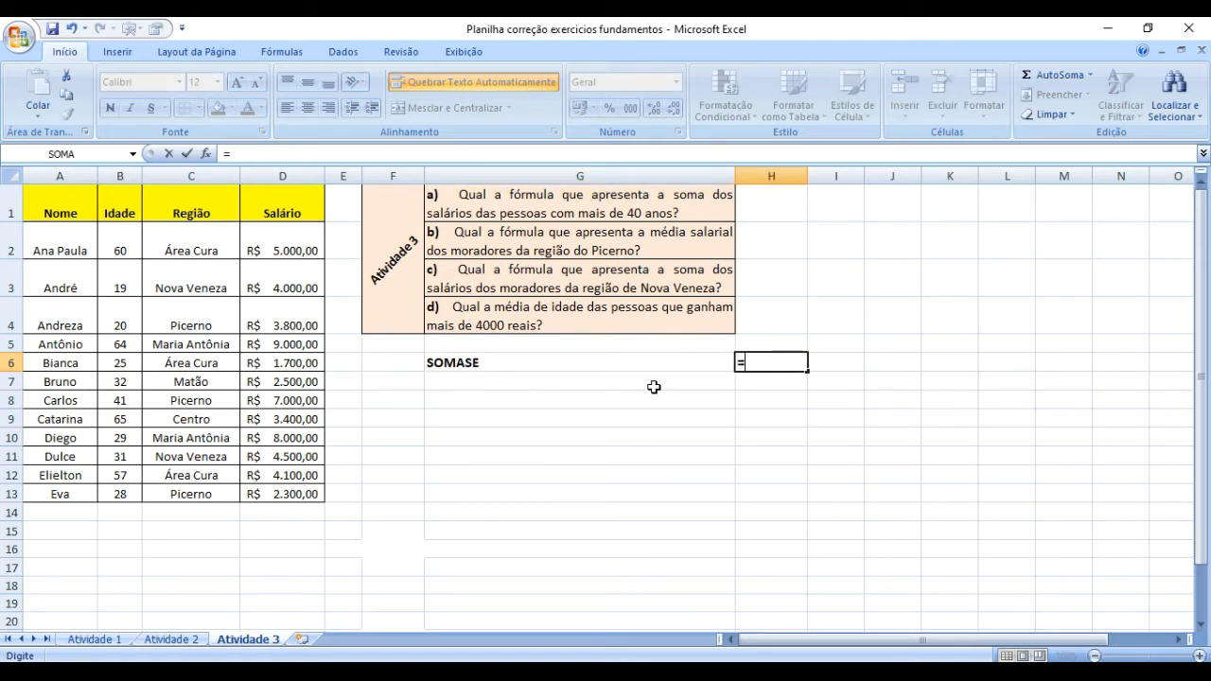
type("soma")
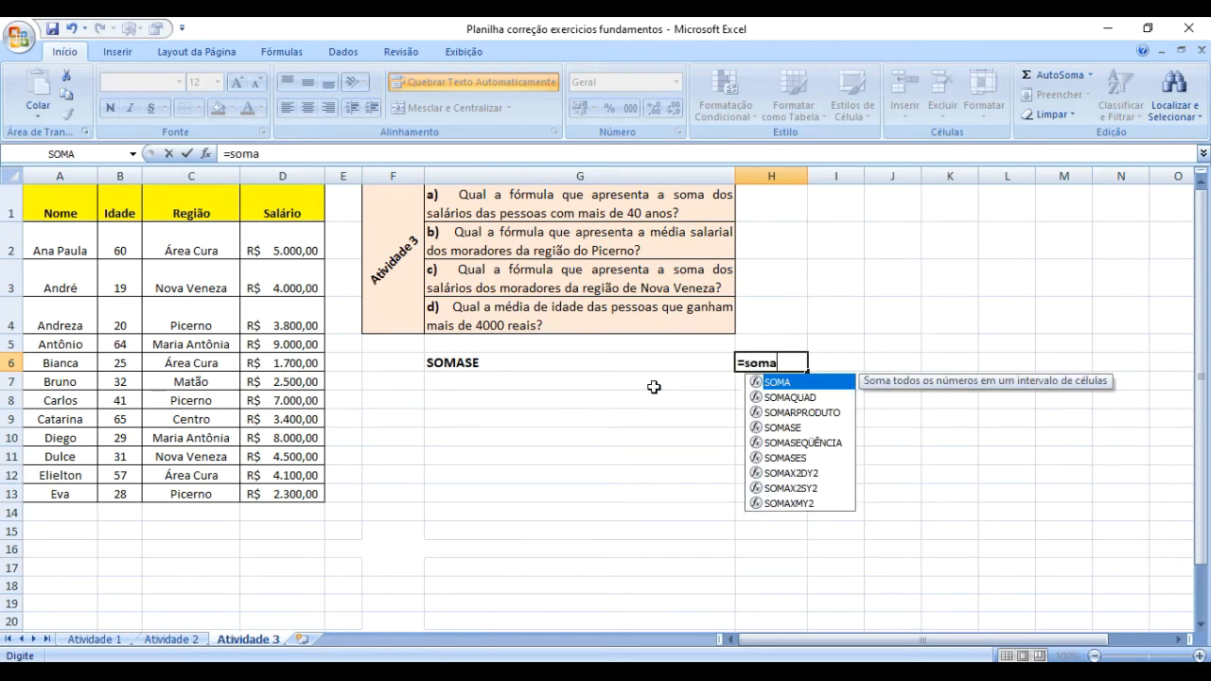
type("se(")
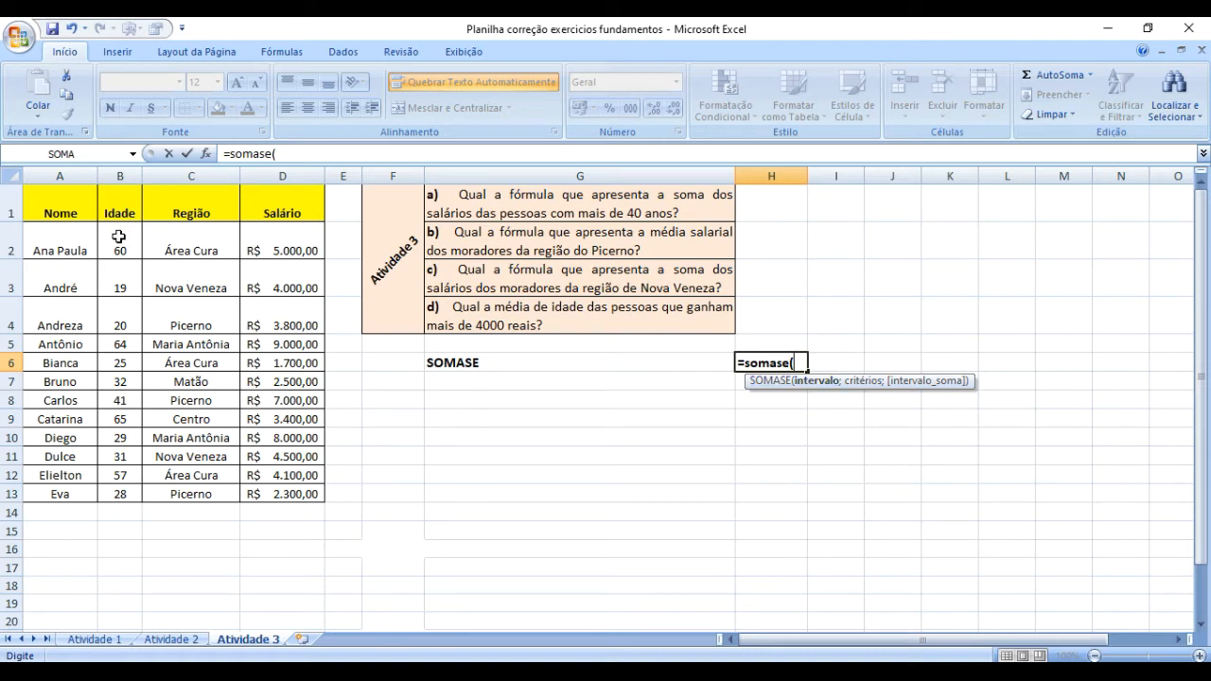
left_click_drag(118, 236, 119, 496)
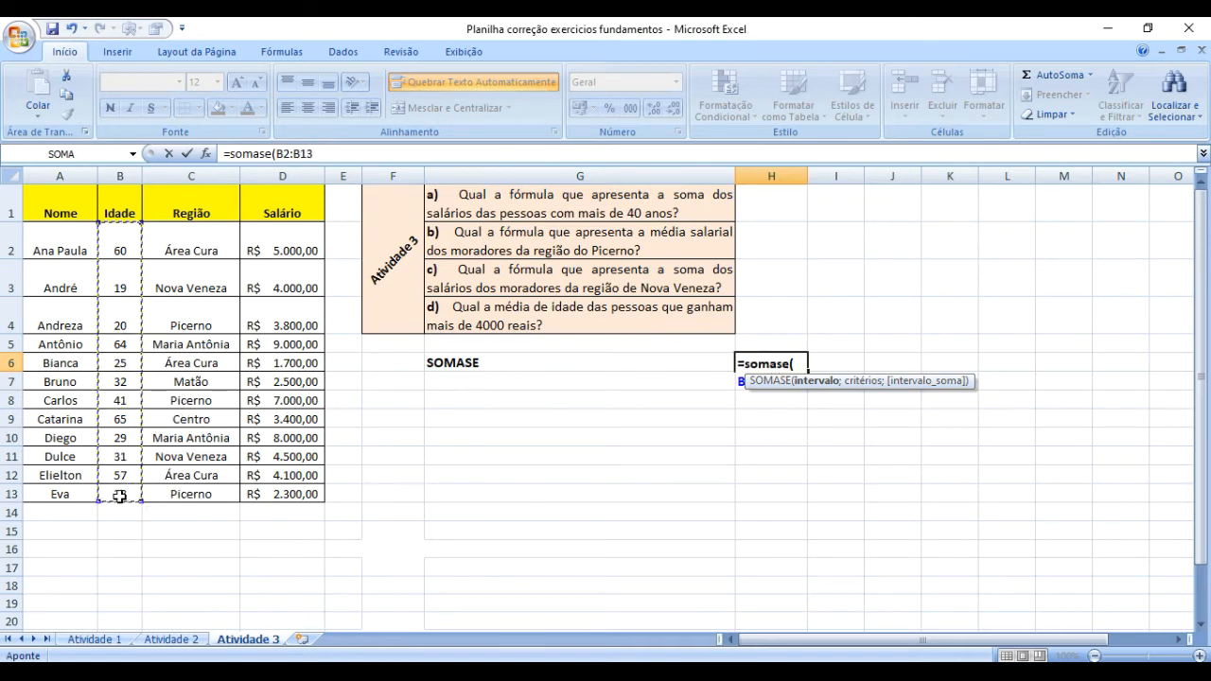
left_click(325, 158)
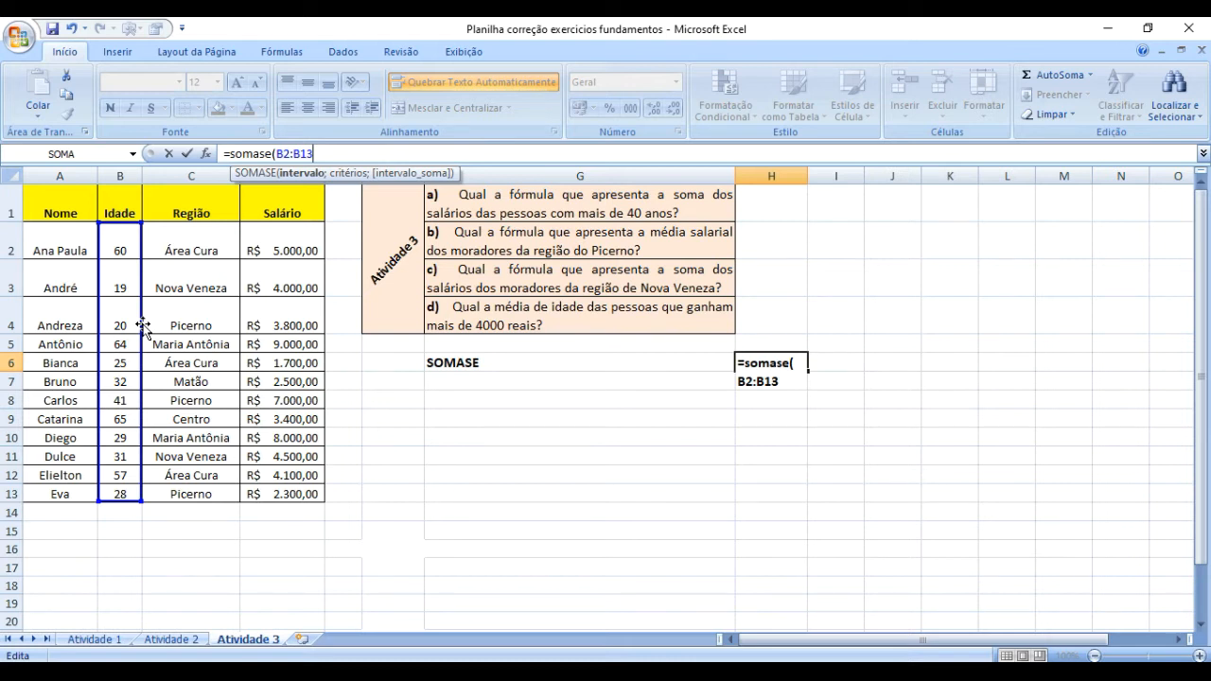
Complete the H6 formula with the criterion ">40" and the salary range D2:D13 as the sum interval.
type(";")
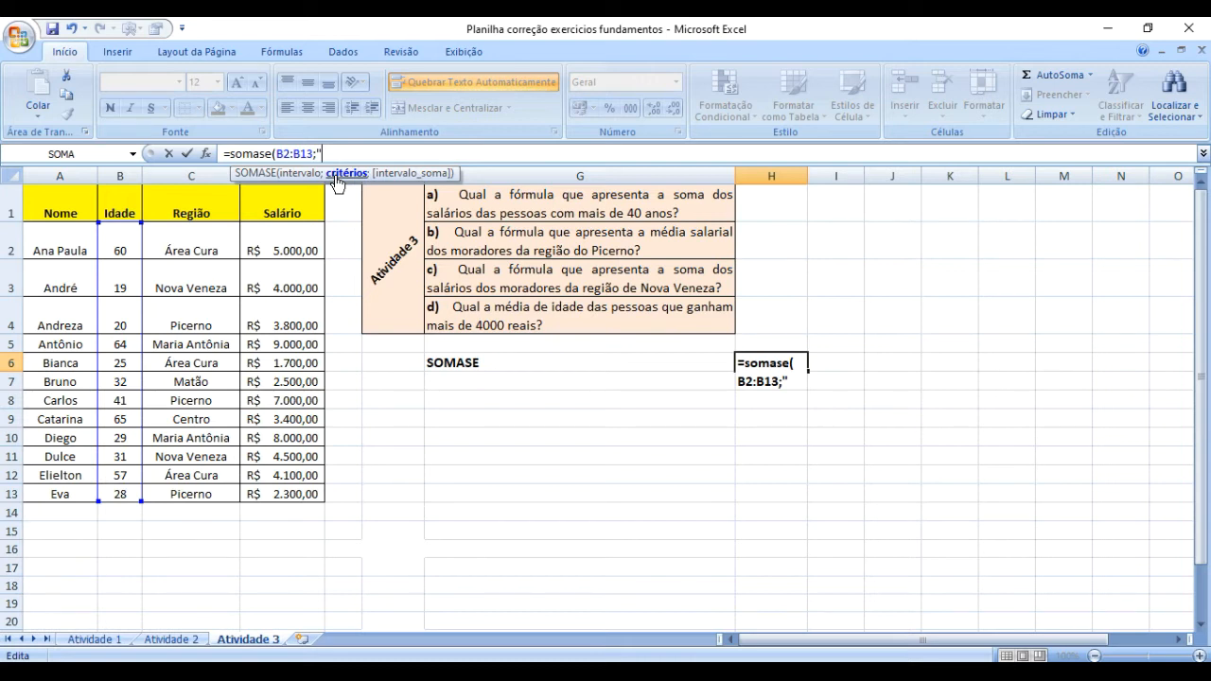
type(">40")
type("\"")
type(";")
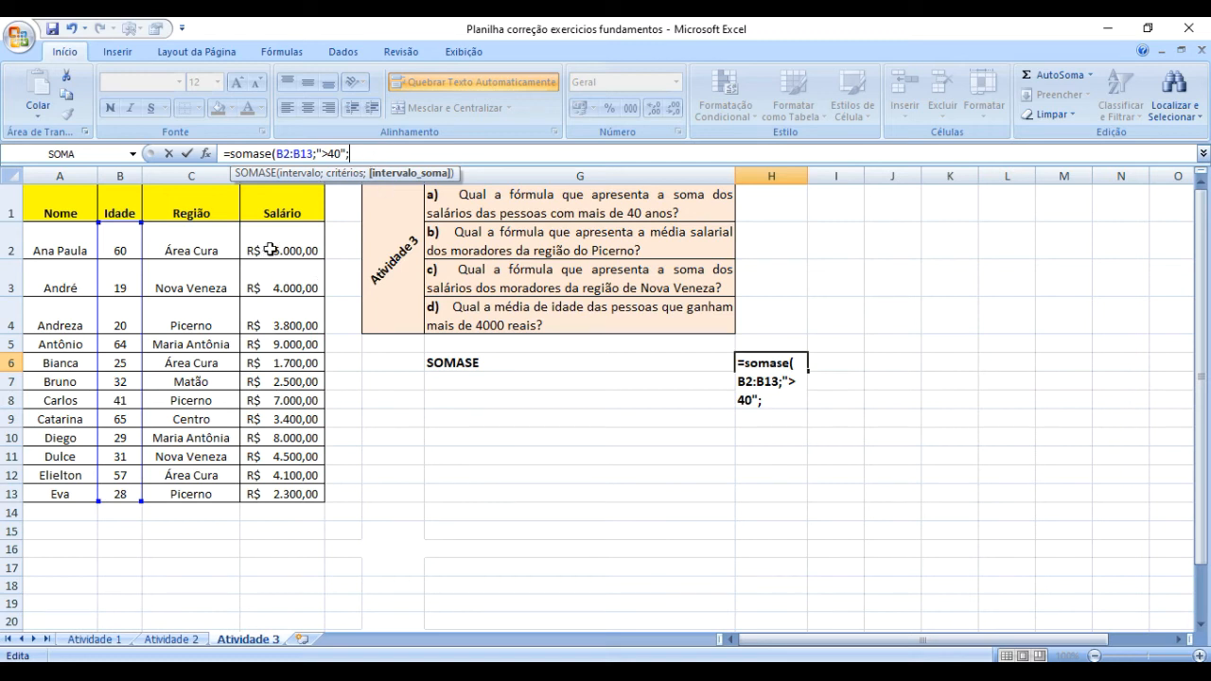
left_click_drag(274, 244, 274, 493)
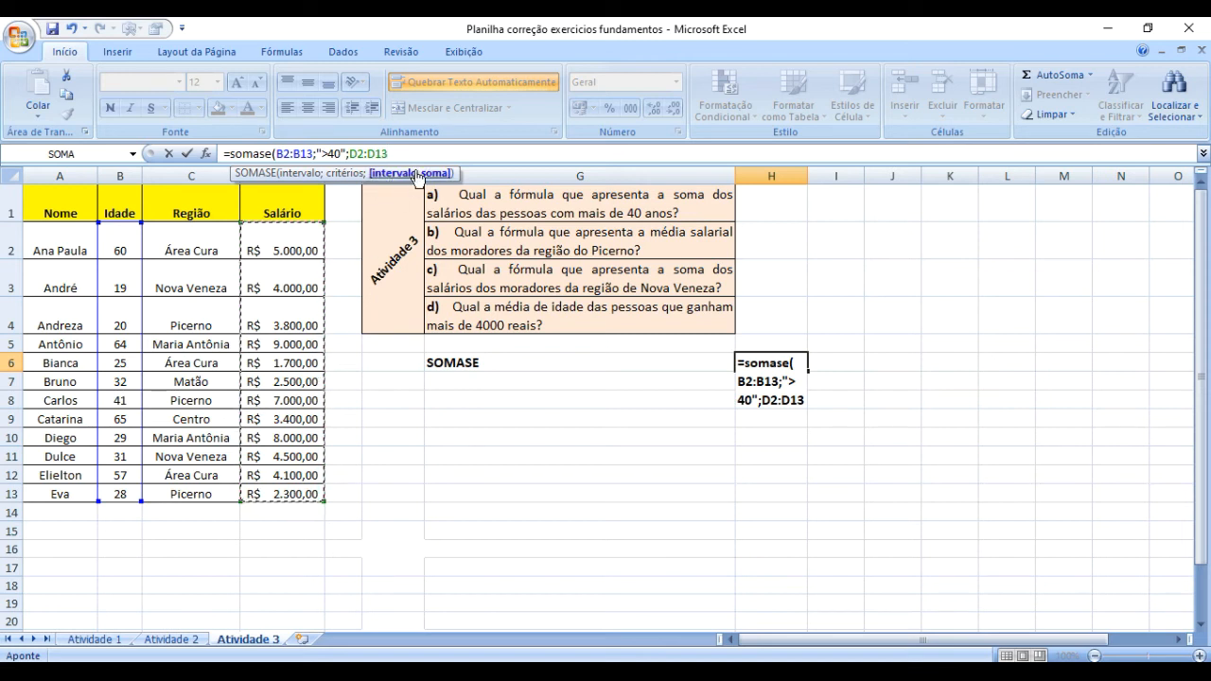
type(")")
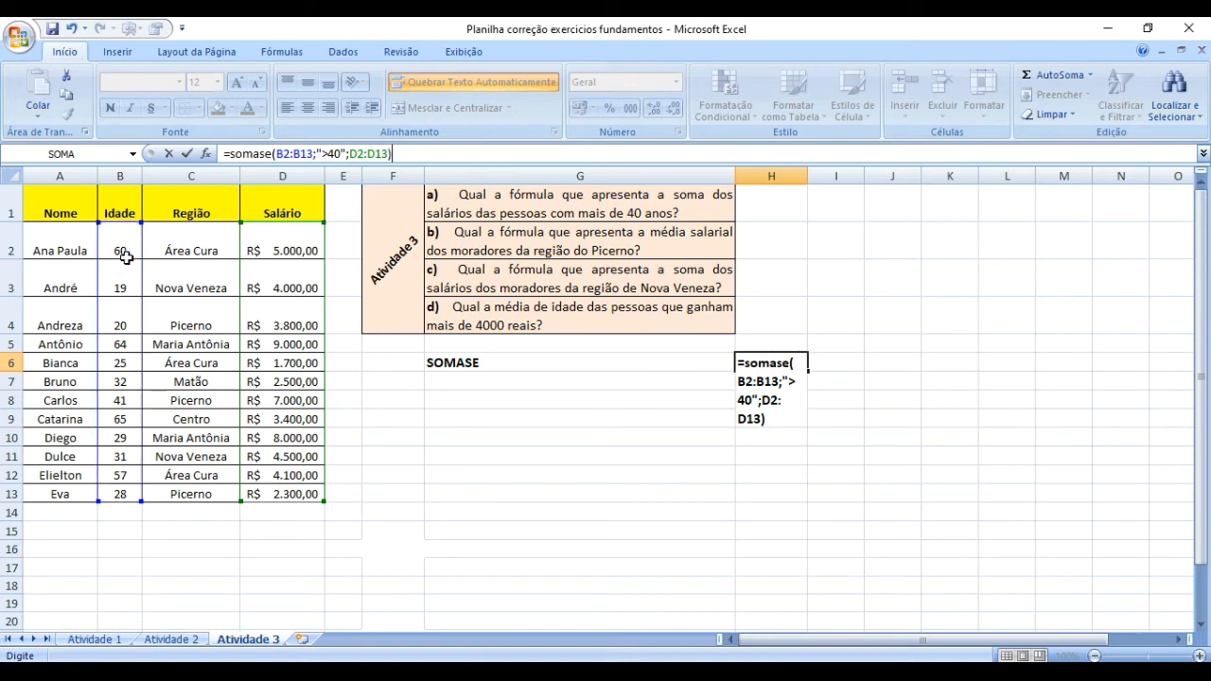
key("Return")
Center the result in H6 both vertically and horizontally.
key("Up")
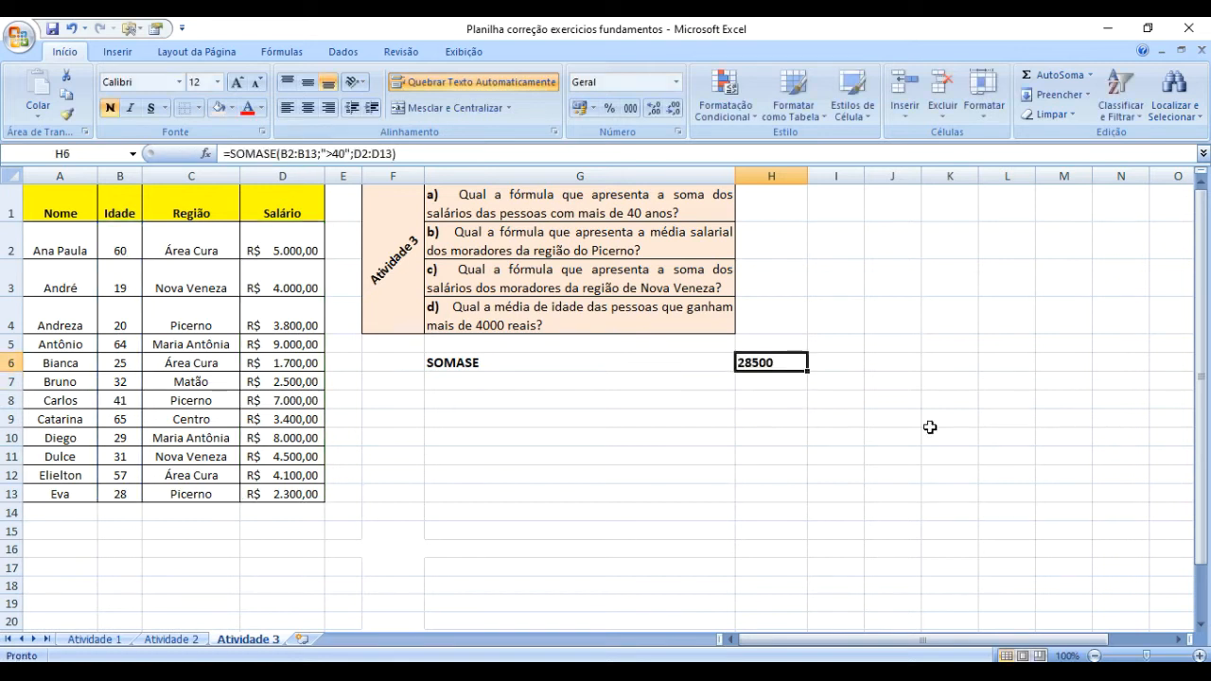
left_click(307, 84)
left_click(308, 107)
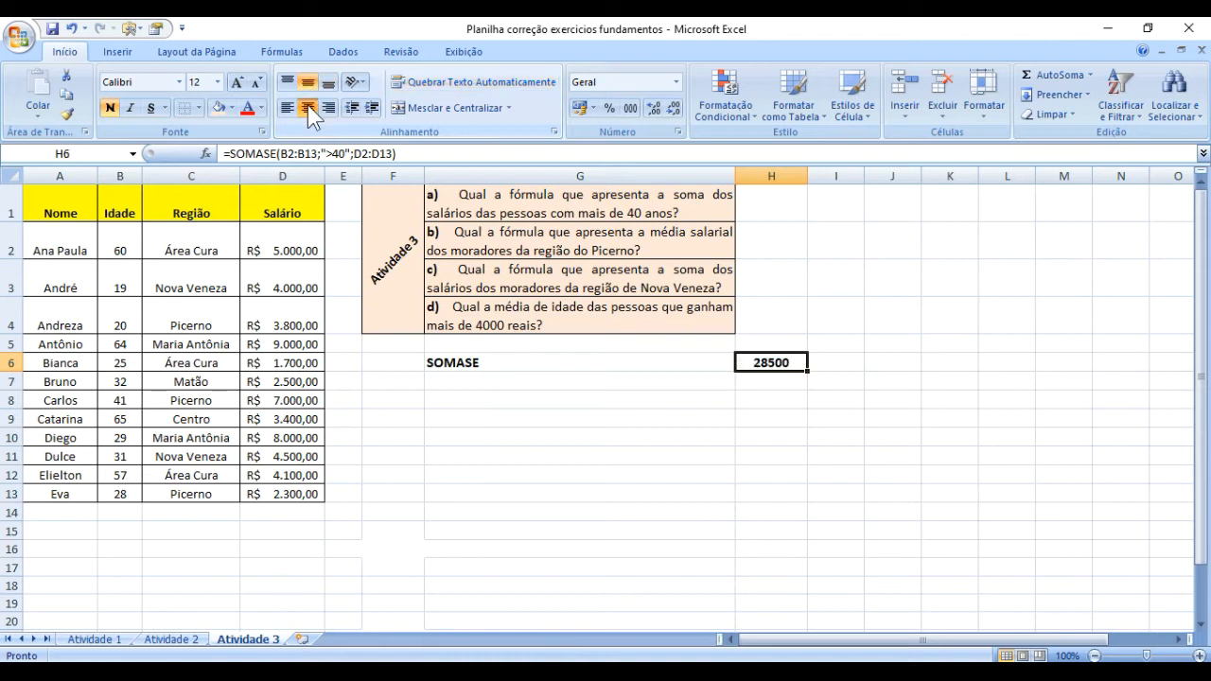
Examine the result in H6 against table rows 2 to 5 and the age in B2.
left_click(845, 435)
left_click(770, 360)
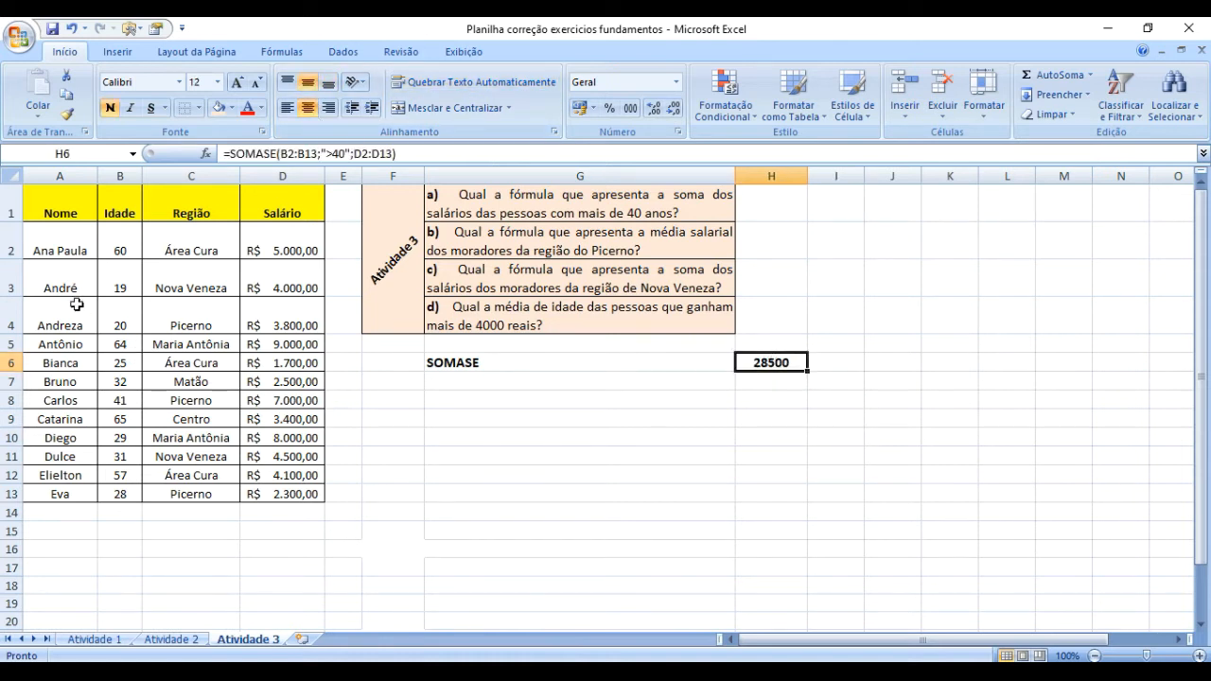
left_click(11, 250)
left_click(12, 278)
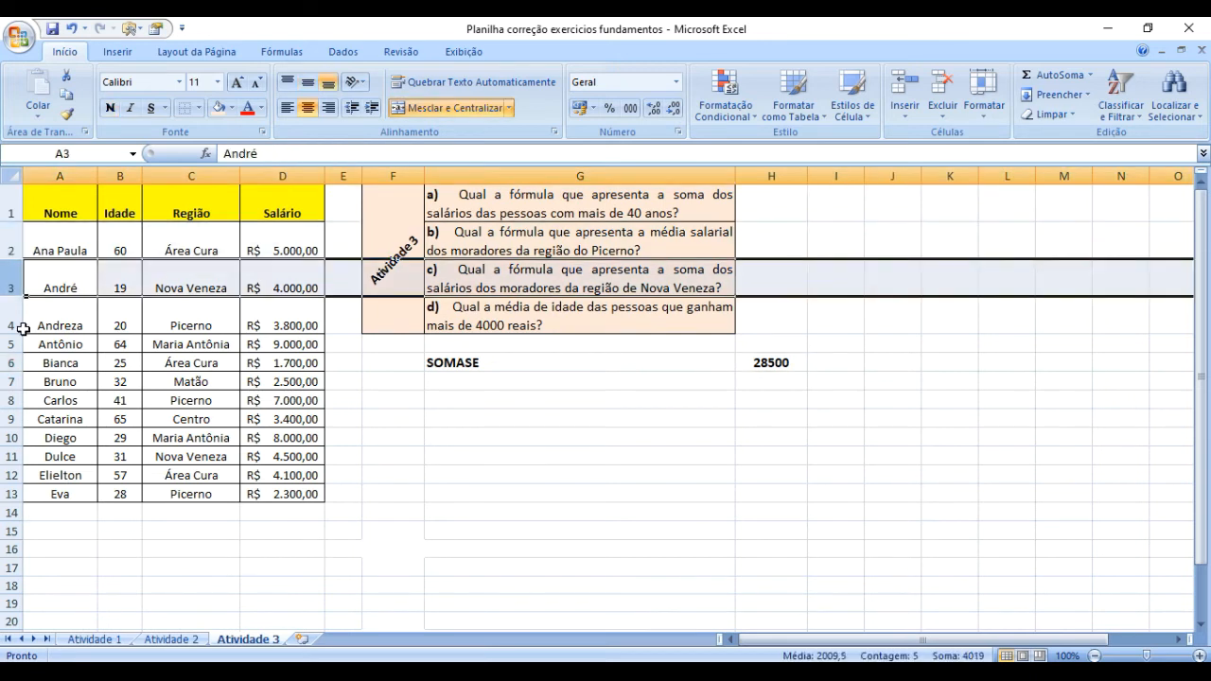
left_click(11, 320)
left_click(12, 344)
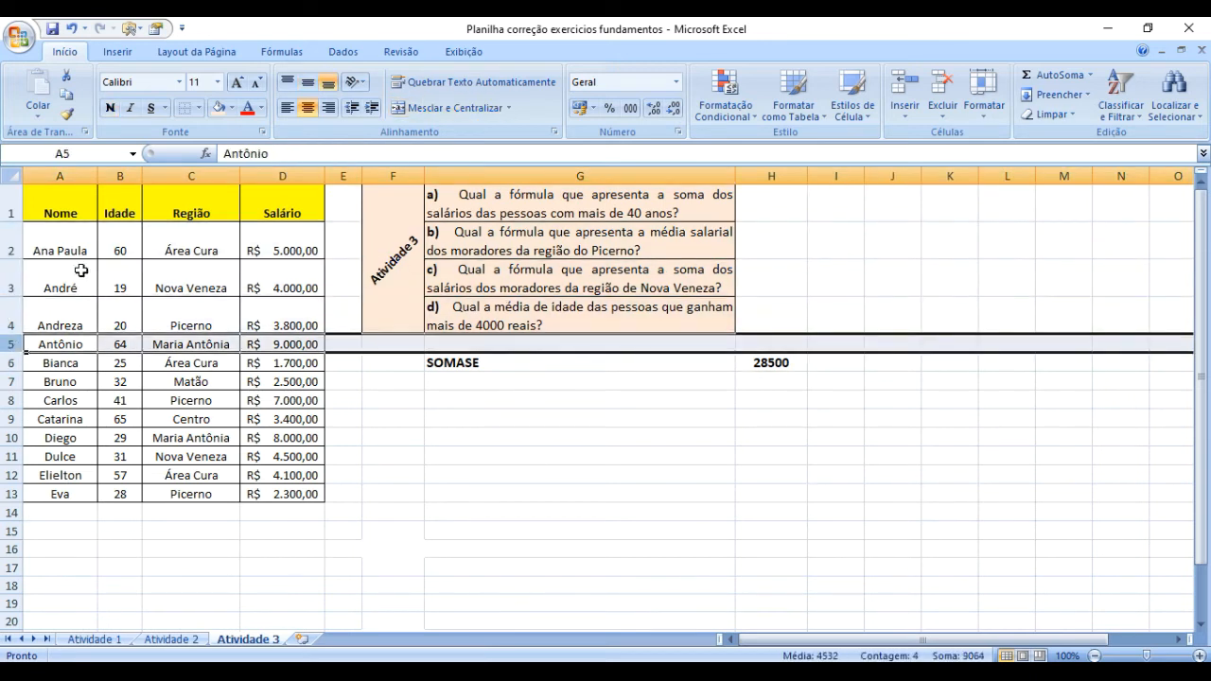
left_click(106, 246)
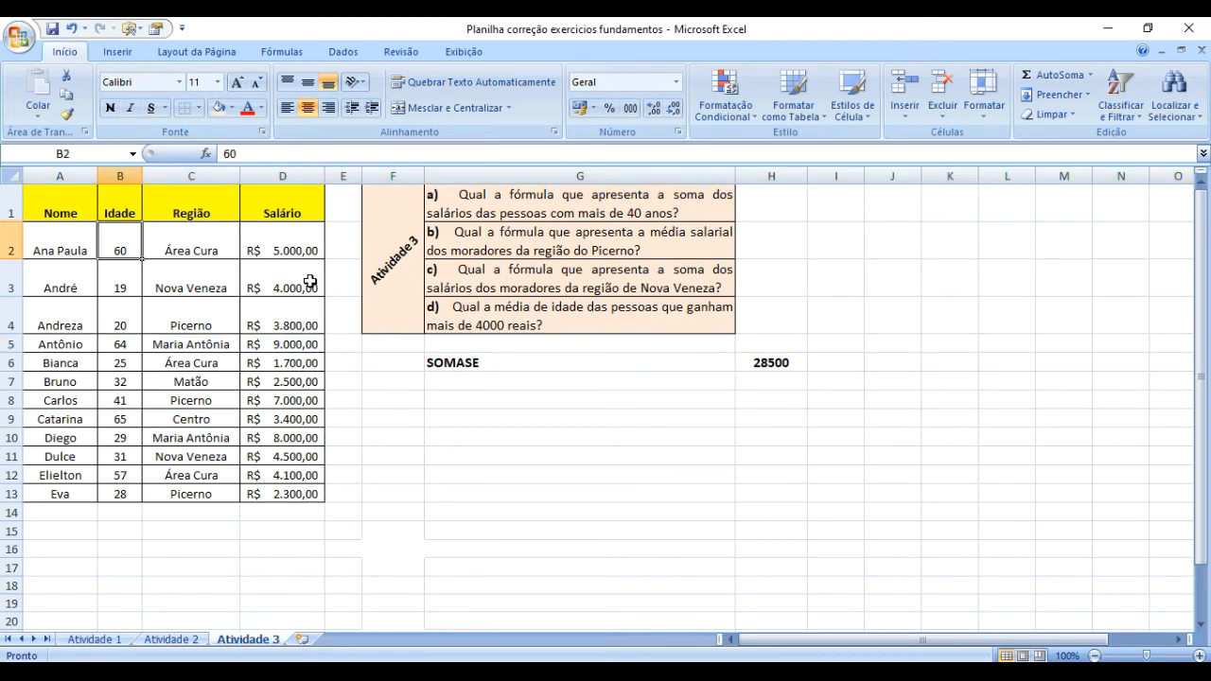
Review the SOMASE formula in H6 and compare the age in B2 with the matching salary in D2.
left_click(776, 367)
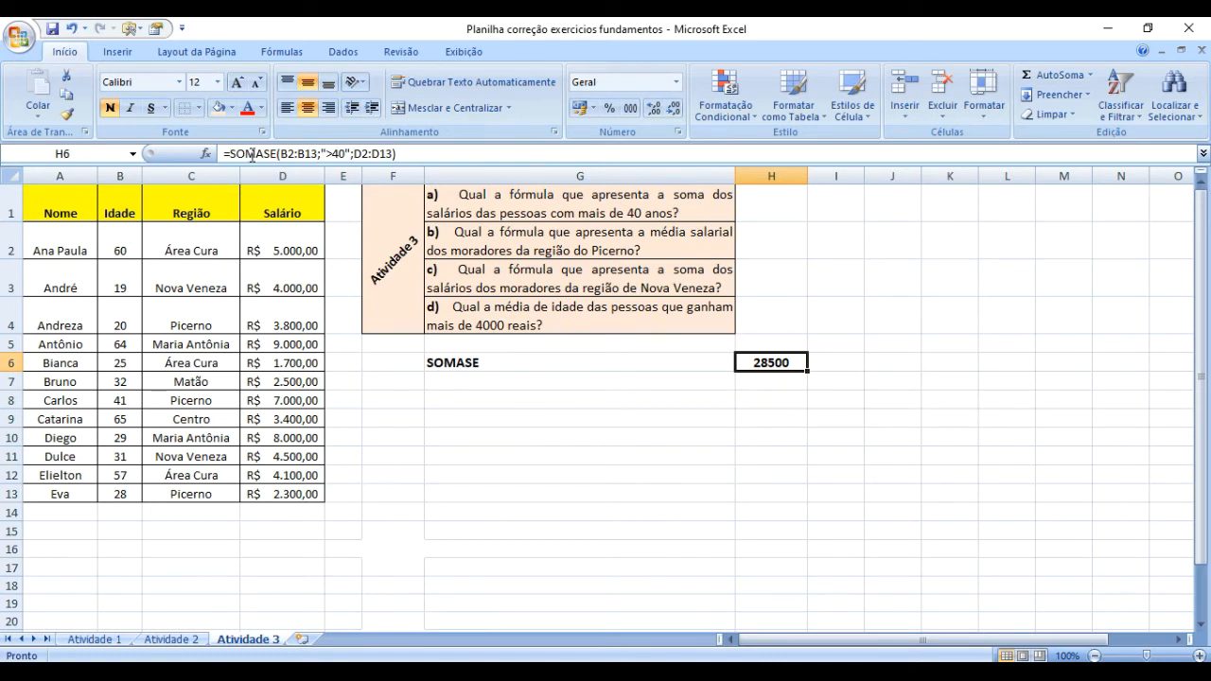
key("Return")
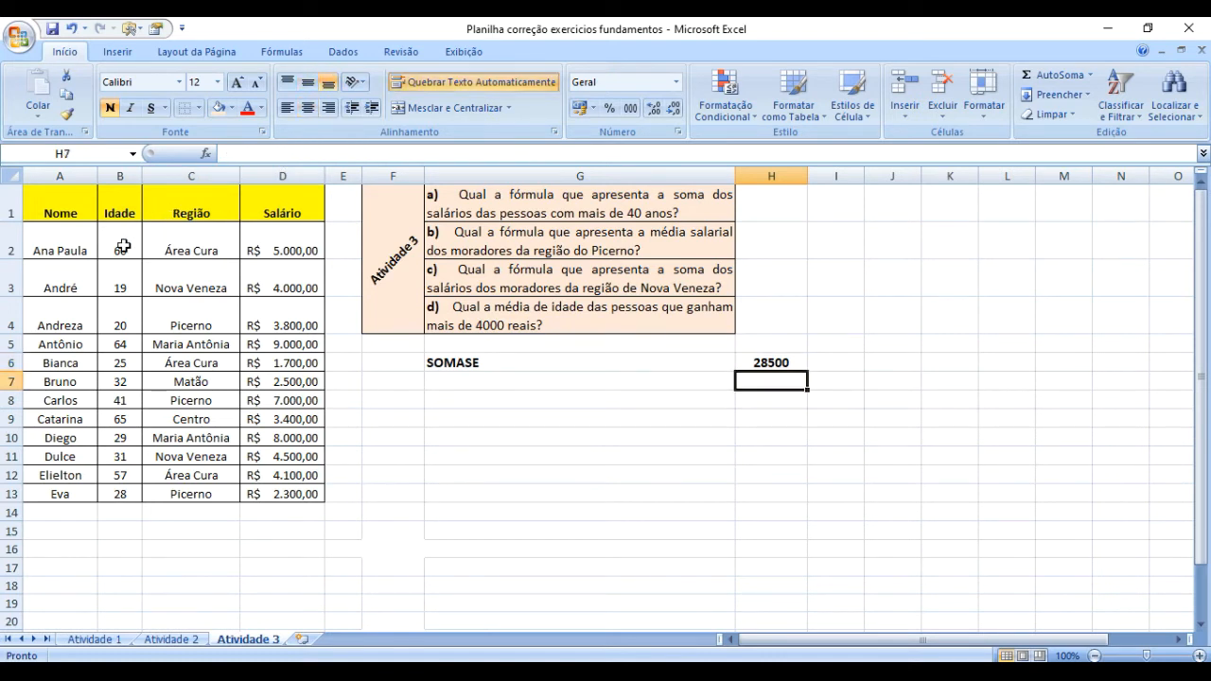
left_click(122, 244)
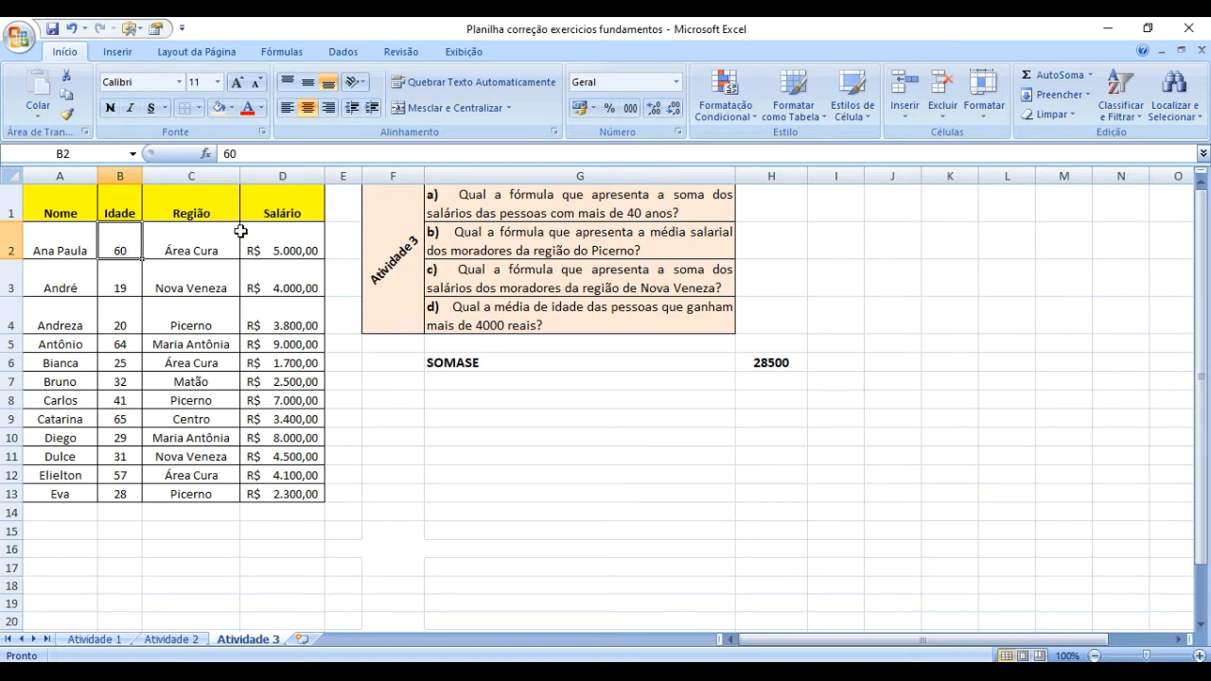
left_click(290, 243)
left_click(119, 244)
left_click(279, 245)
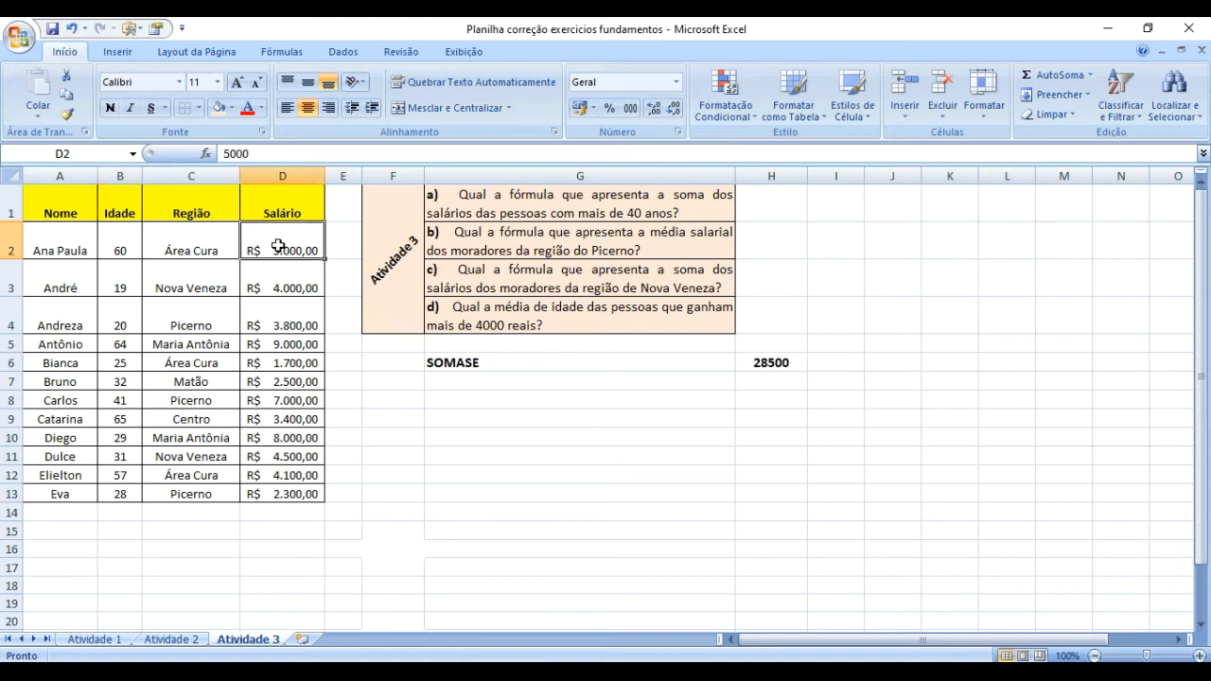
left_click(116, 244)
left_click(313, 249)
left_click(9, 242)
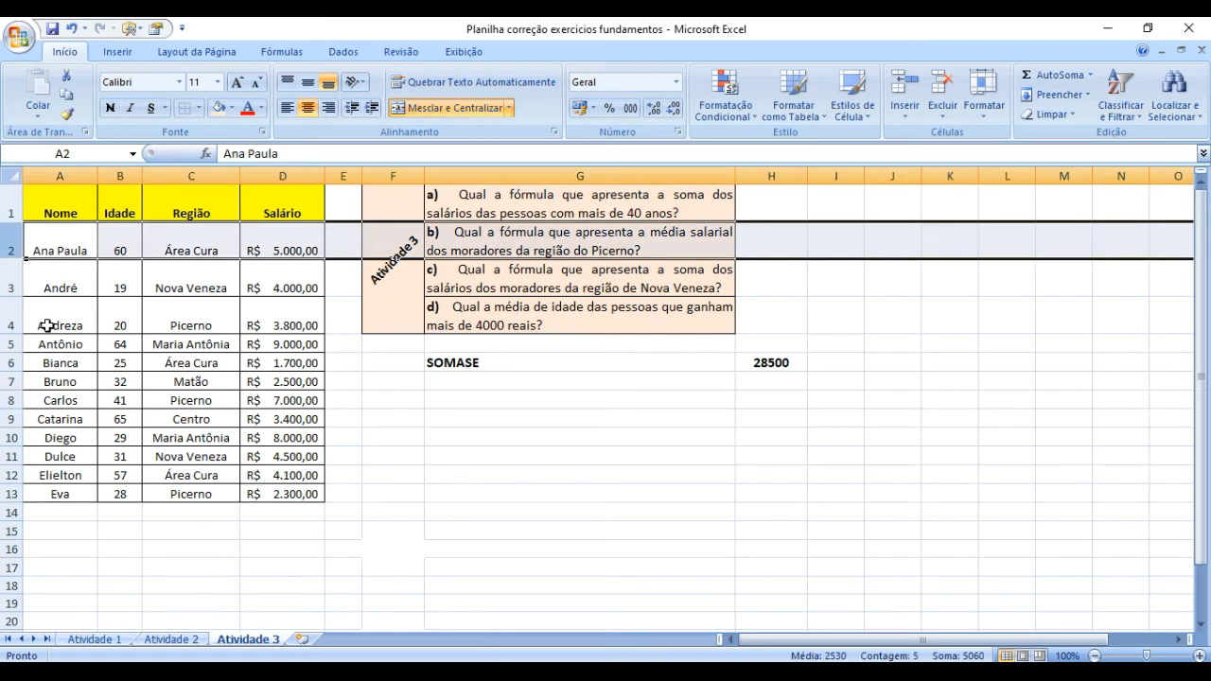
left_click(8, 343, "ctrl")
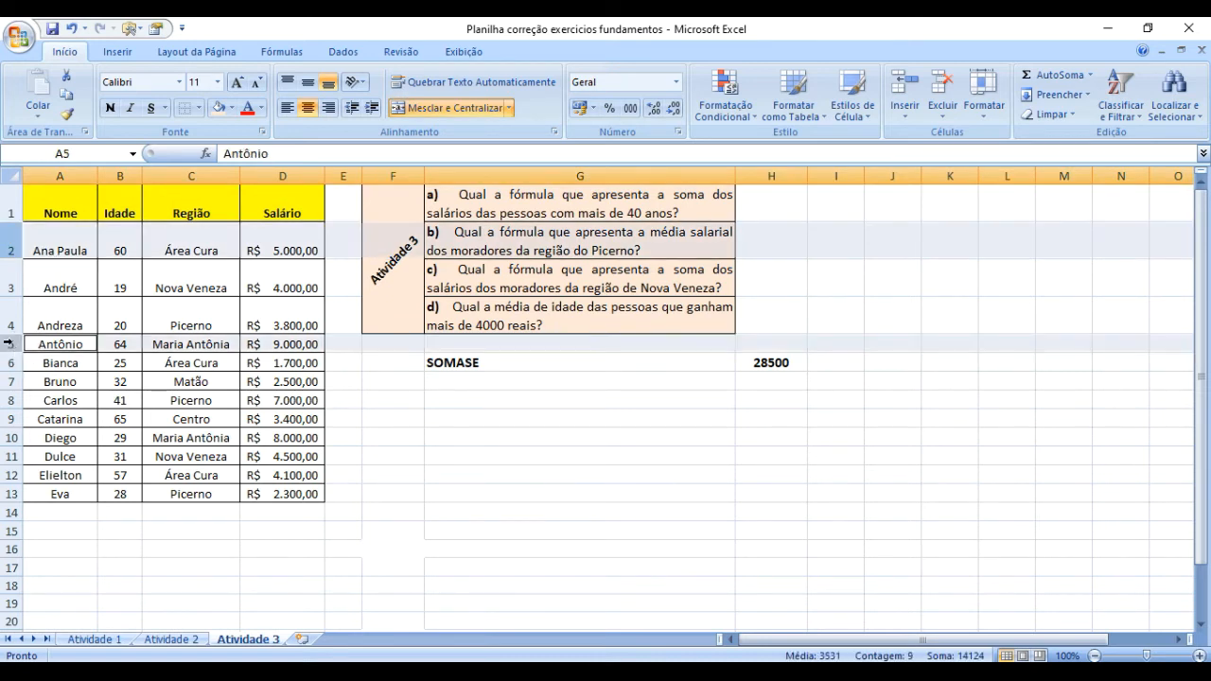
Highlight the rows of people older than 40 (rows 2, 5, 8, 9 and 12, columns A to D) with a light blue fill.
left_click_drag(54, 238, 292, 238)
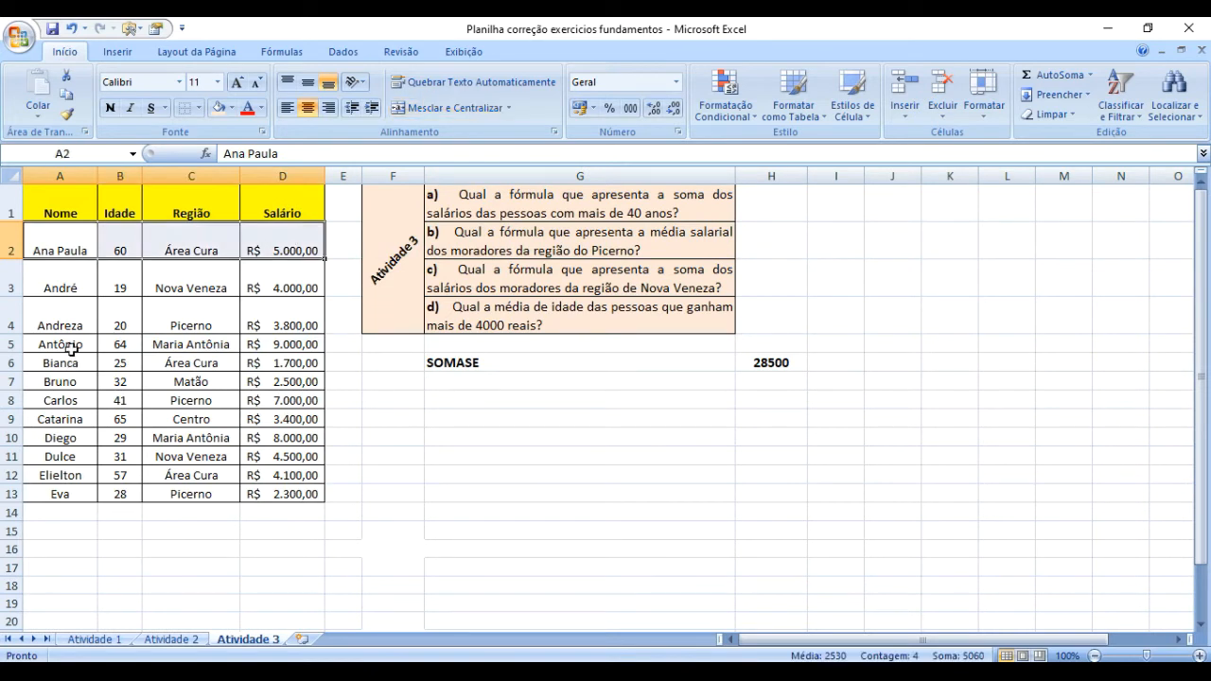
left_click_drag(66, 346, 292, 342)
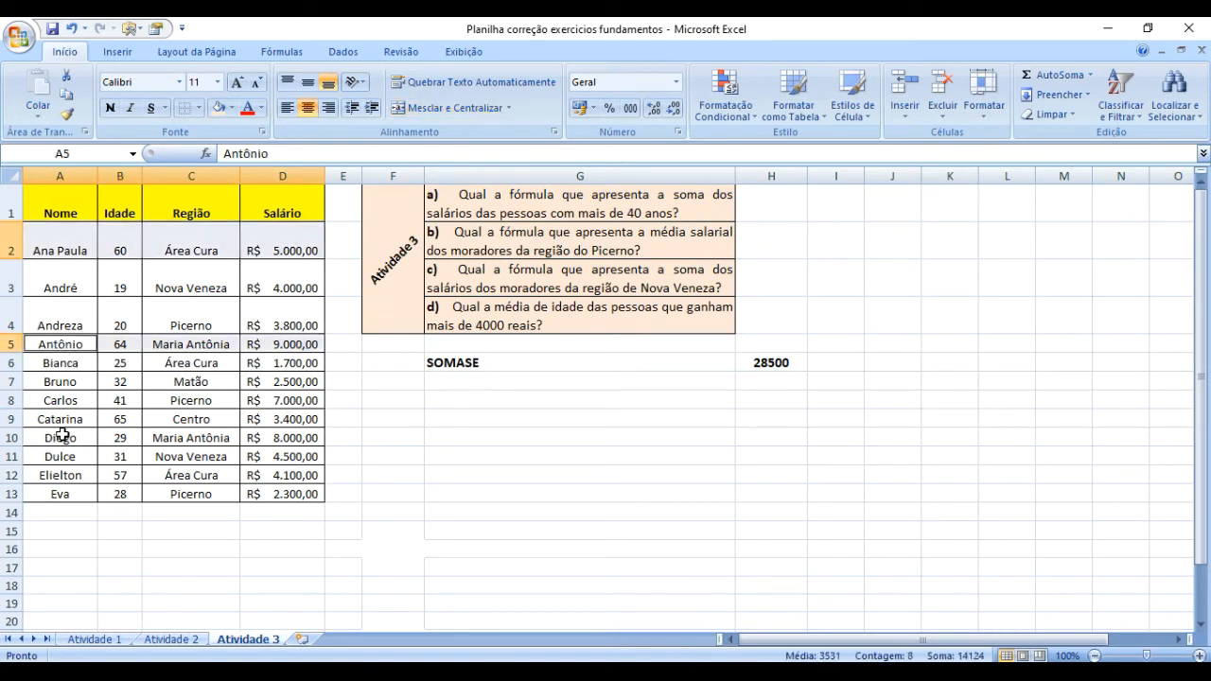
left_click(79, 396, "ctrl")
left_click_drag(78, 396, 298, 397)
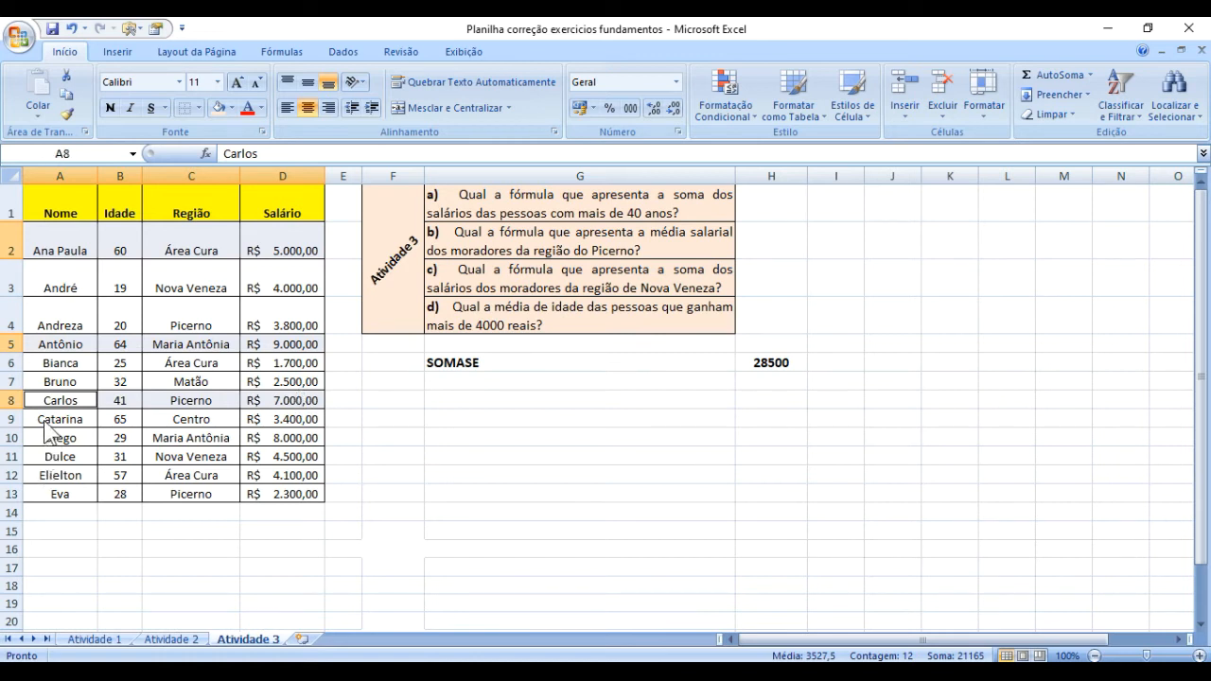
left_click_drag(52, 419, 279, 416)
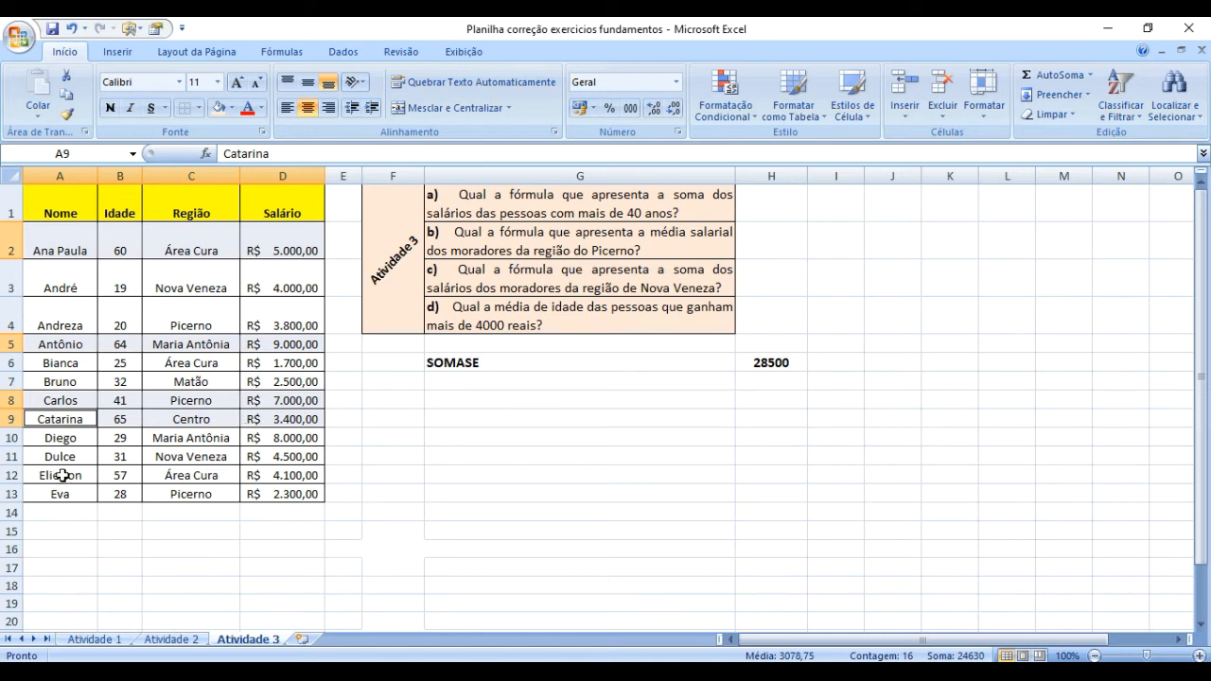
left_click_drag(61, 474, 296, 473)
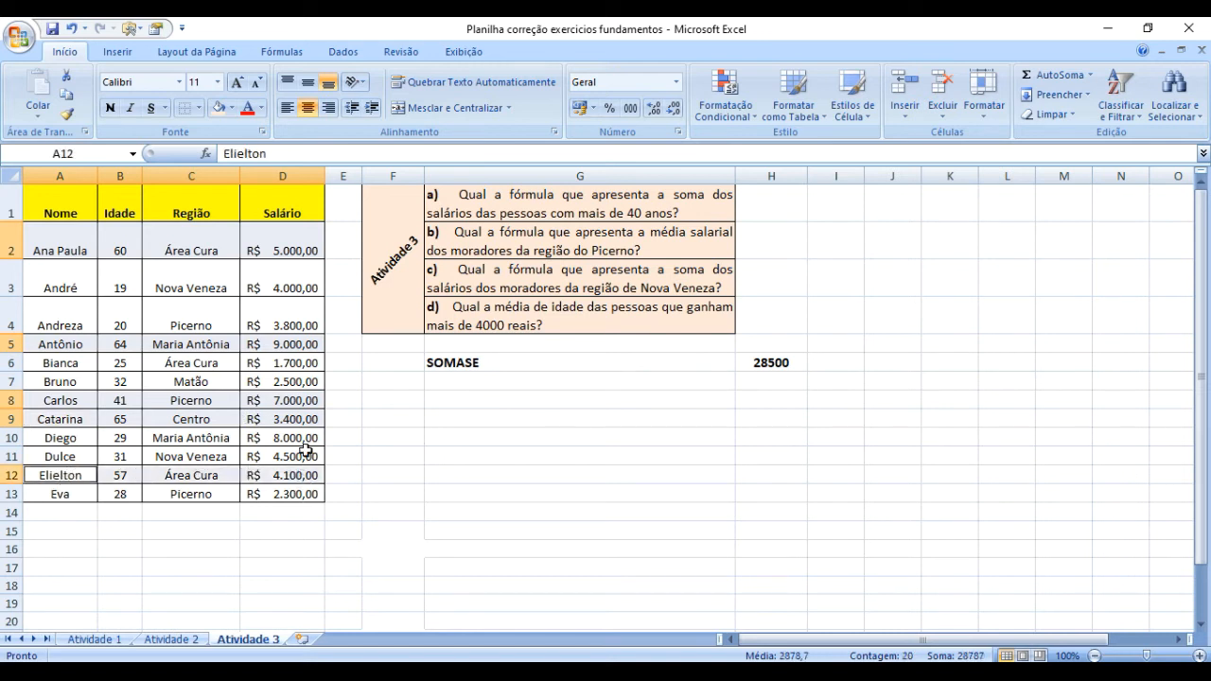
left_click(231, 108)
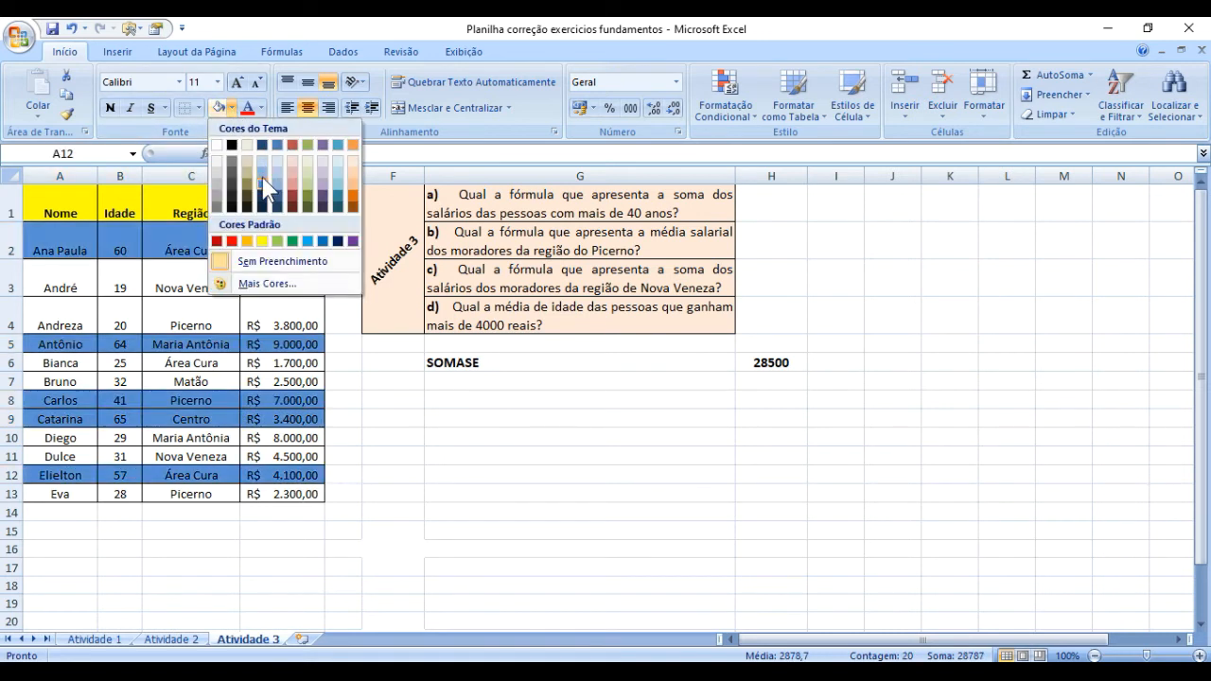
left_click(261, 174)
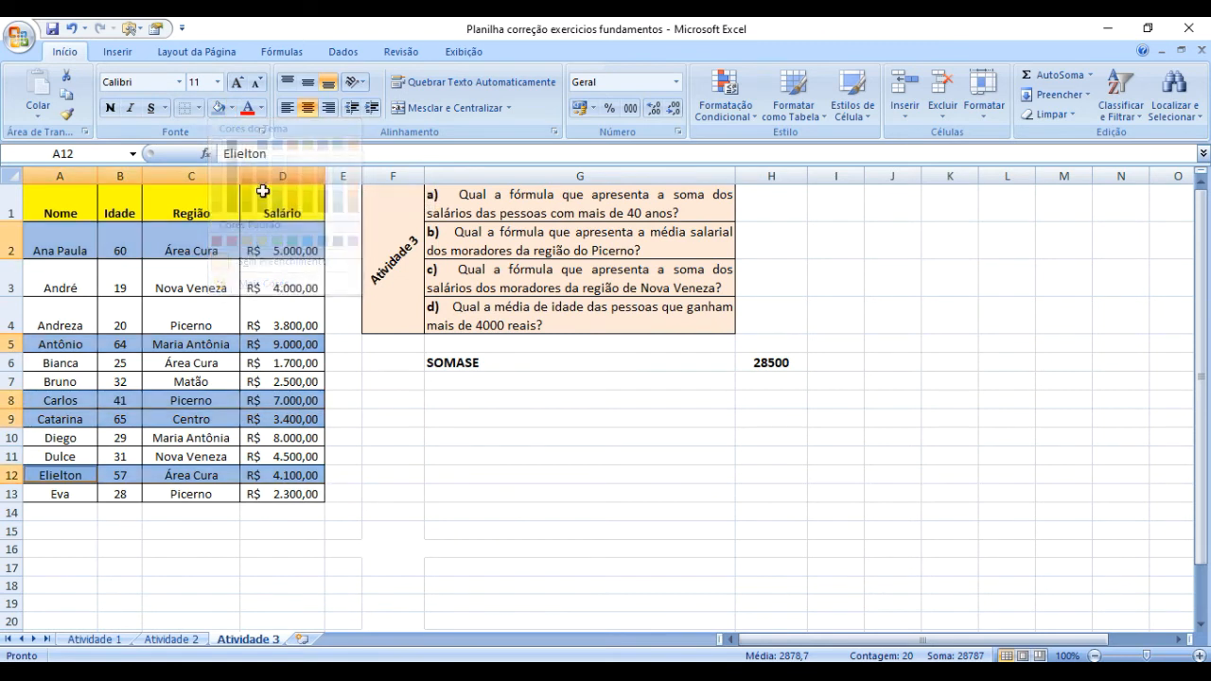
left_click(429, 508)
Compare the ages with the matching salaries in rows 2 to 4 against the over-40 criterion.
left_click(118, 241)
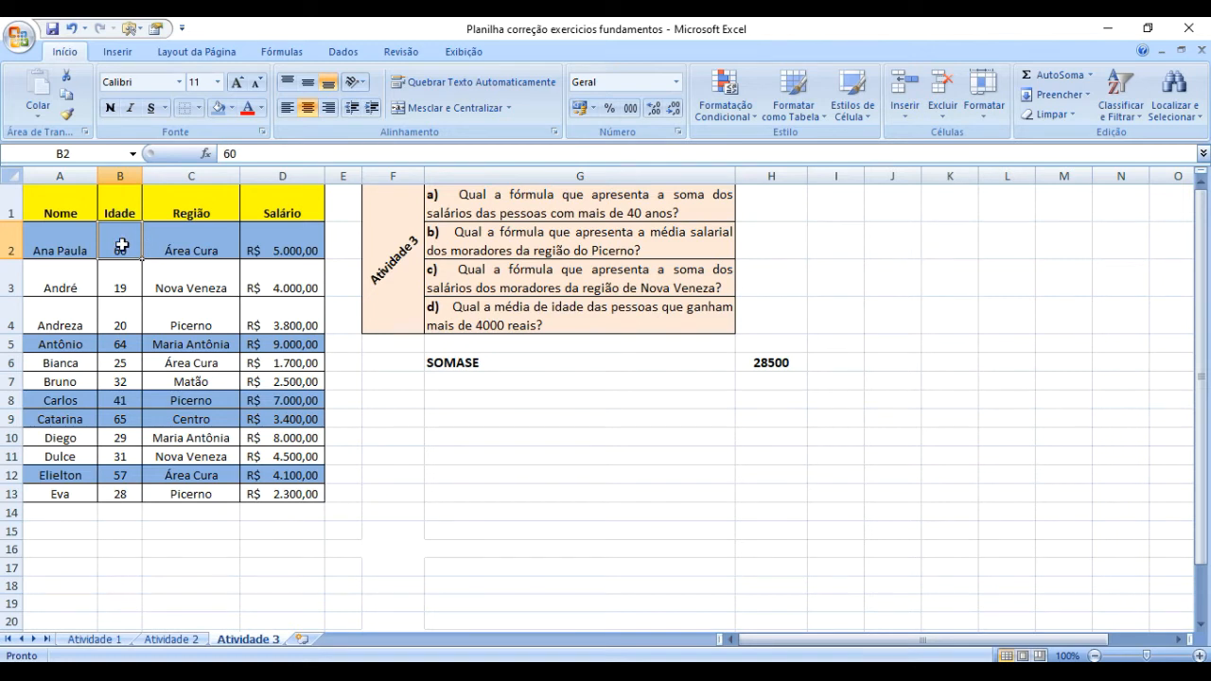
left_click(286, 248)
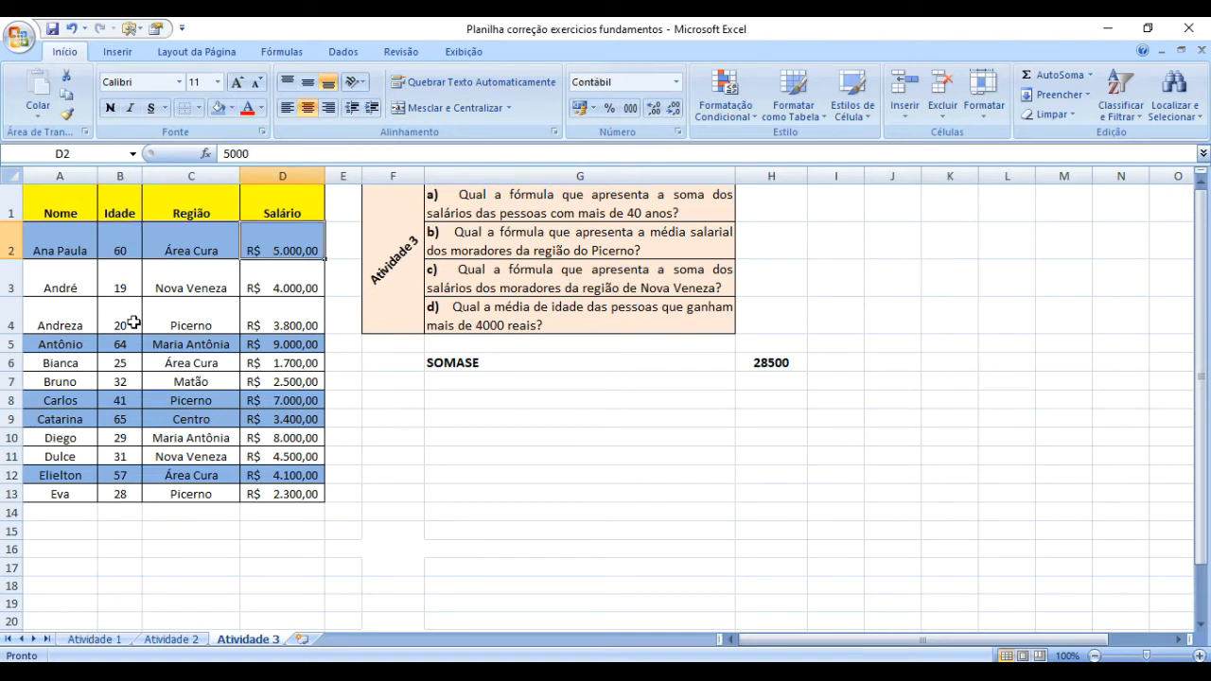
left_click(124, 287)
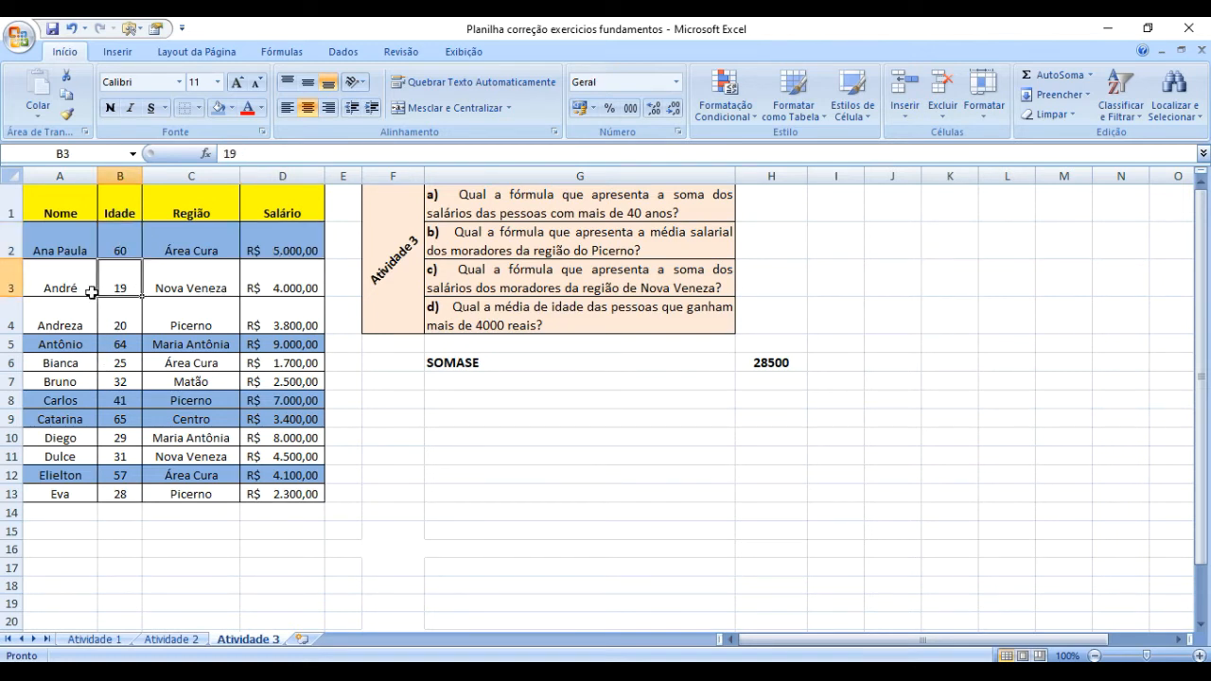
left_click(278, 286)
left_click(279, 323)
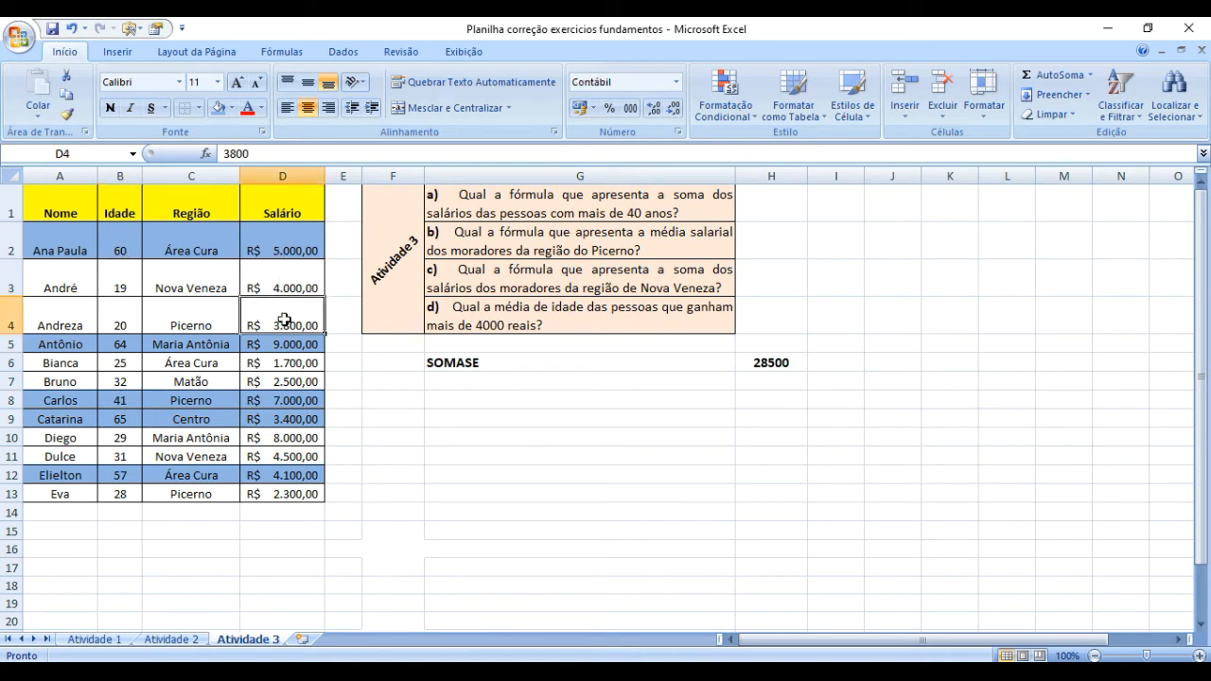
left_click(691, 495)
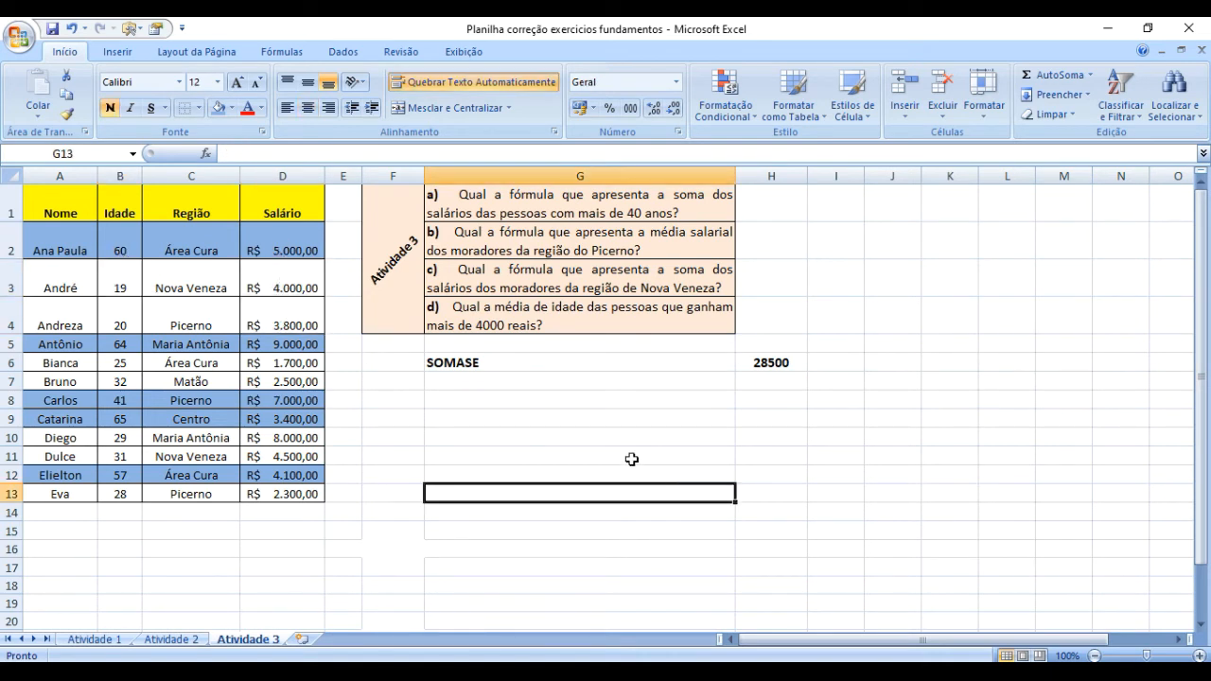
Enter the manual check sum =D2+D5+D8+D9+D12 in H7 and fit column H to its contents.
left_click(747, 385)
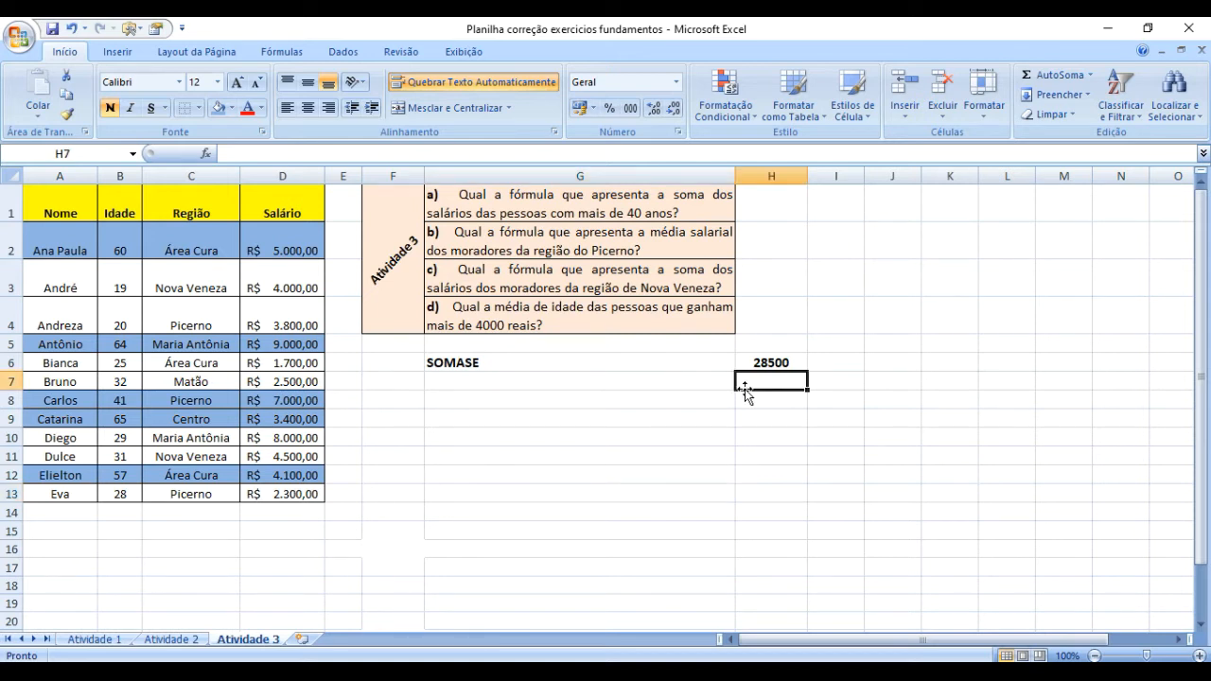
type("=")
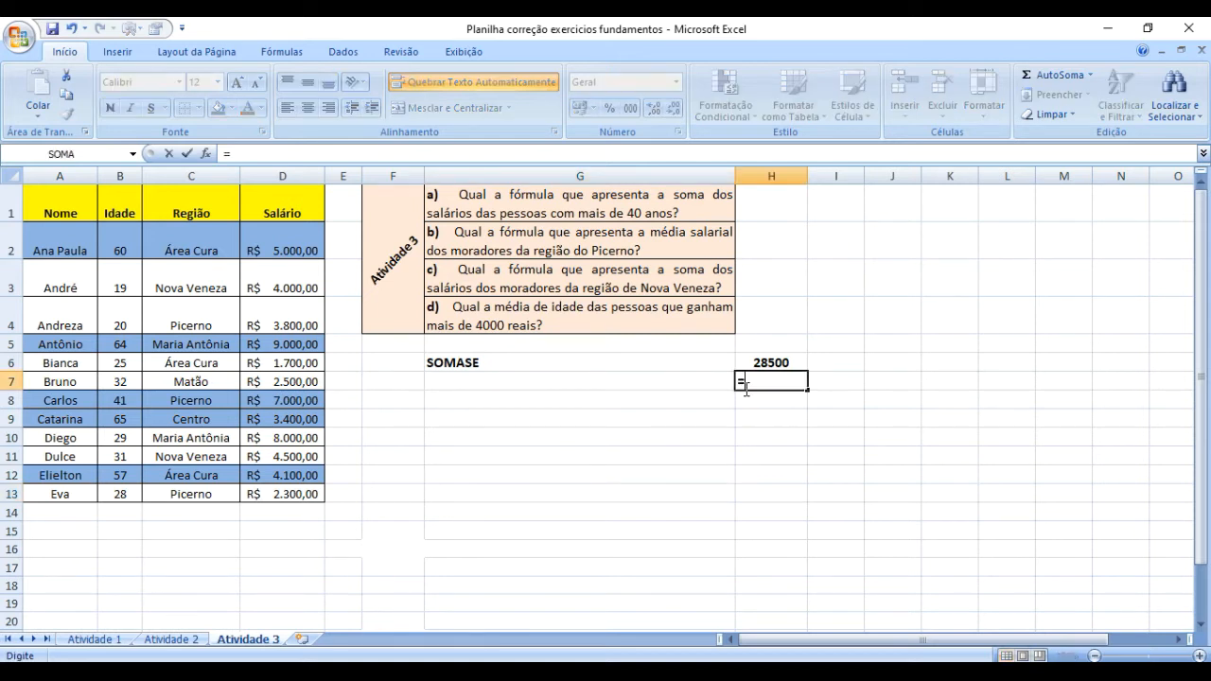
left_click(281, 242)
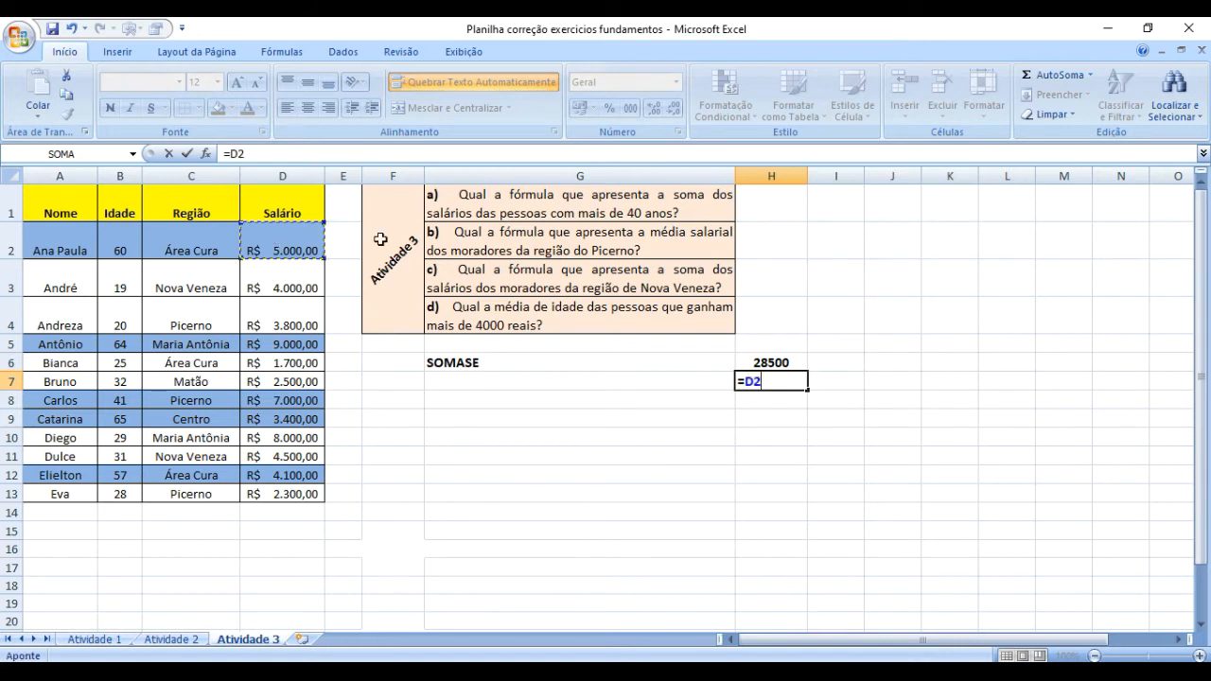
type("+")
left_click(295, 347)
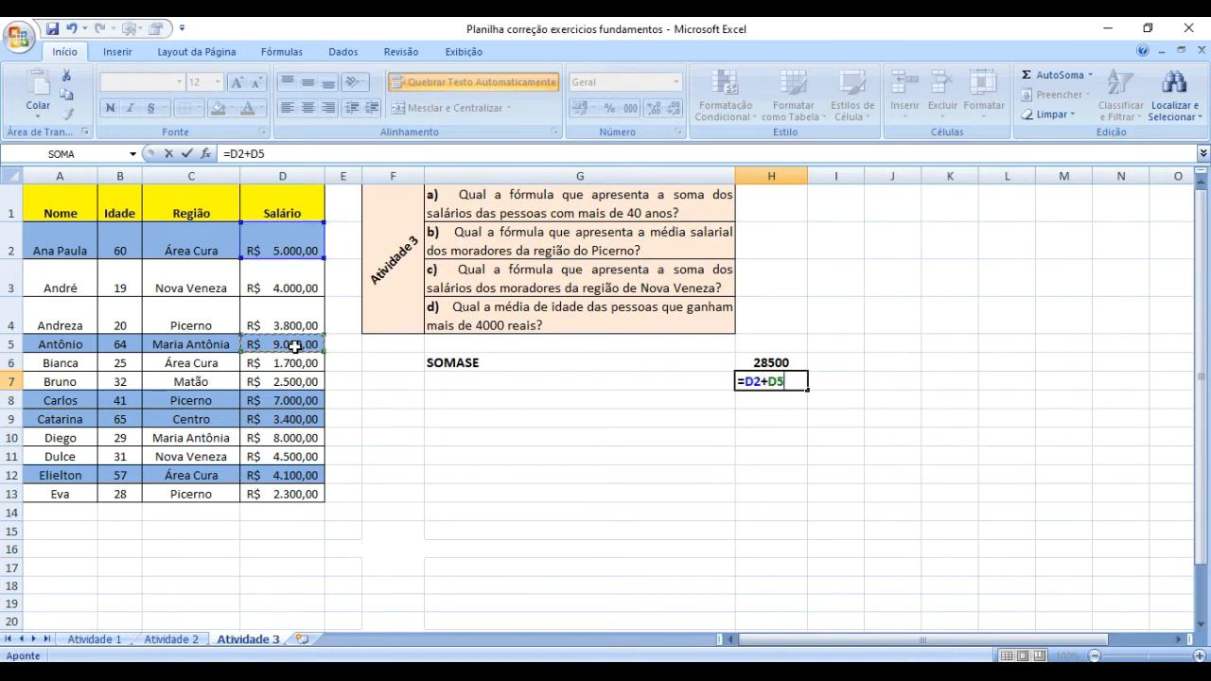
type("+")
left_click(301, 401)
type("+")
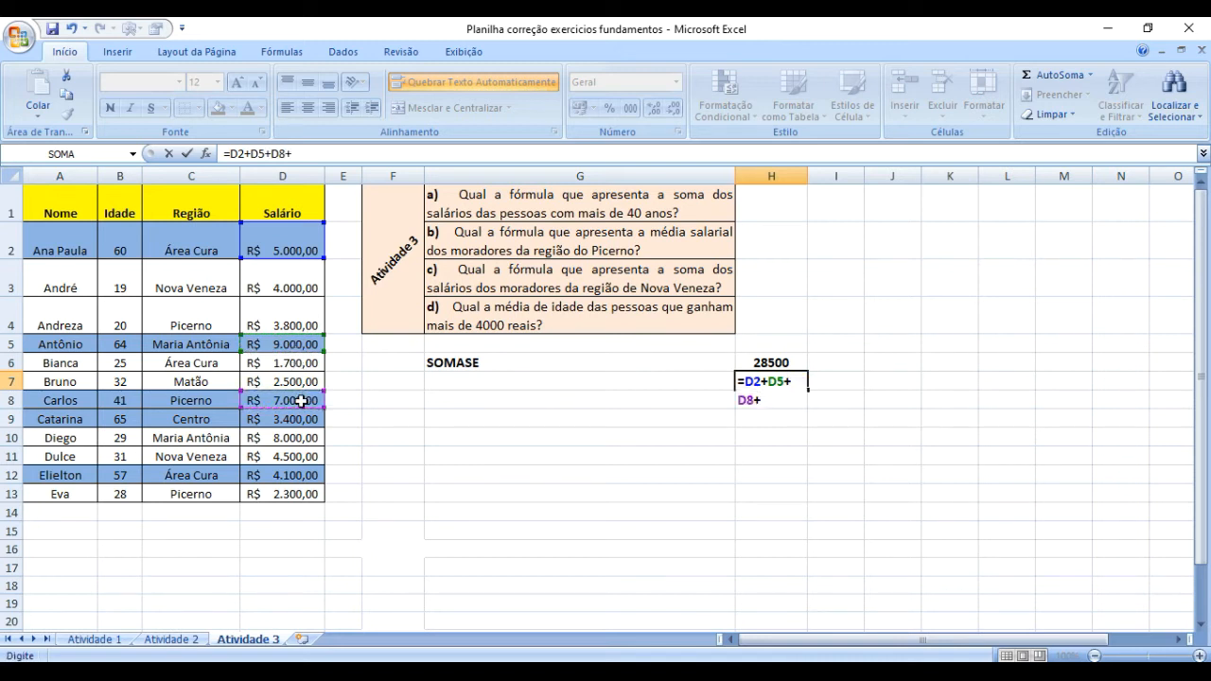
left_click(301, 418)
type("+")
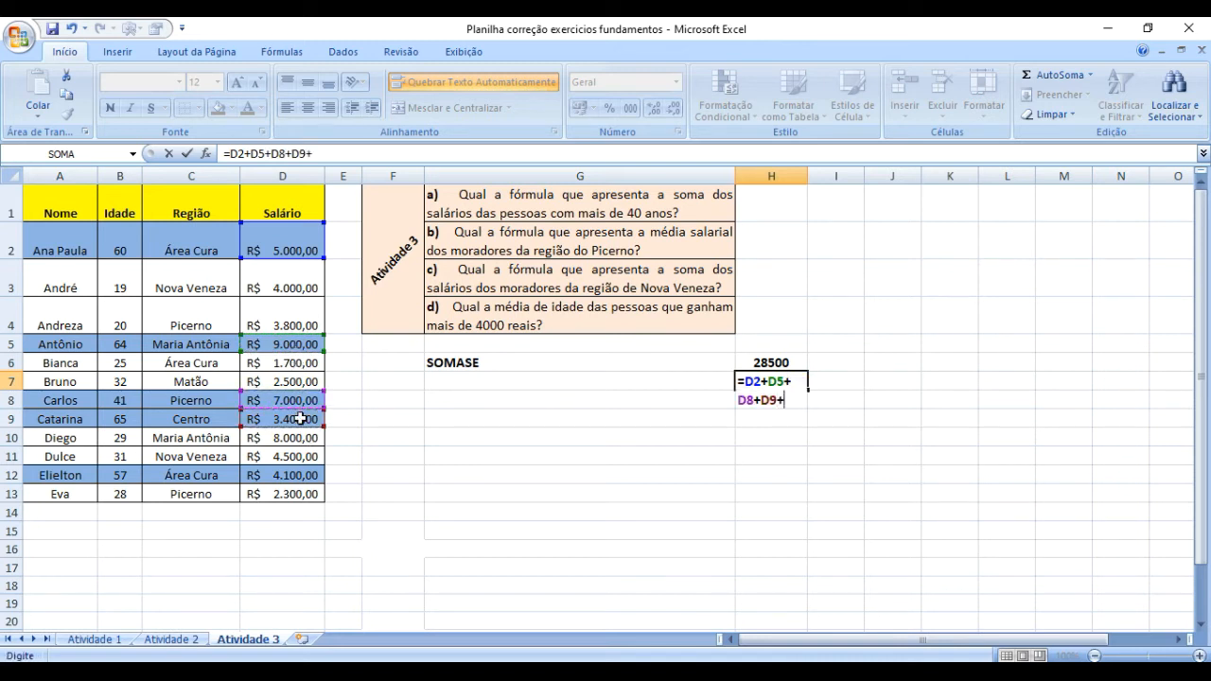
left_click(292, 474)
key("Return")
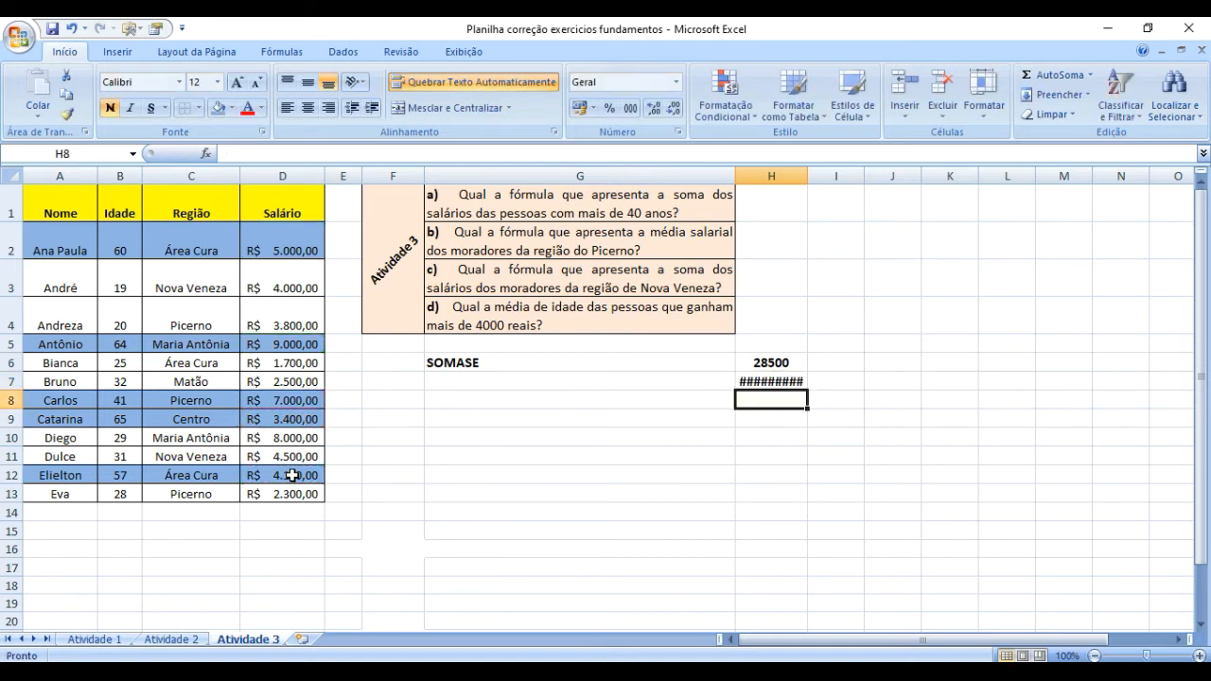
key("Up")
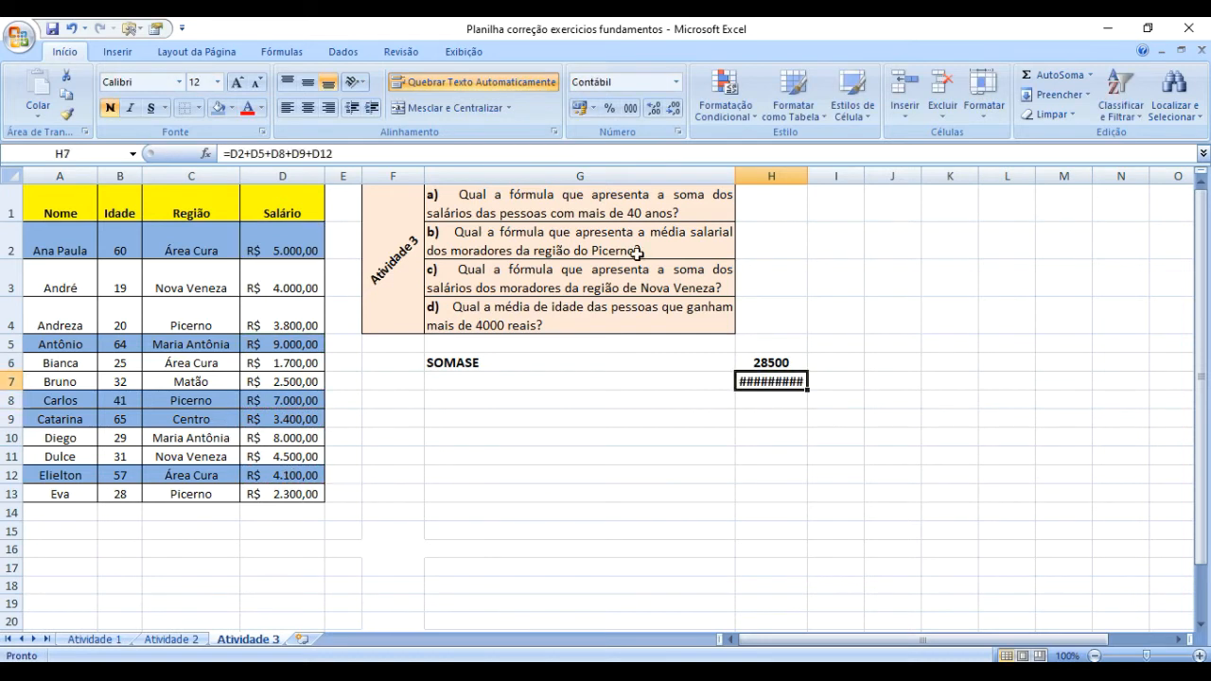
double_click(804, 171)
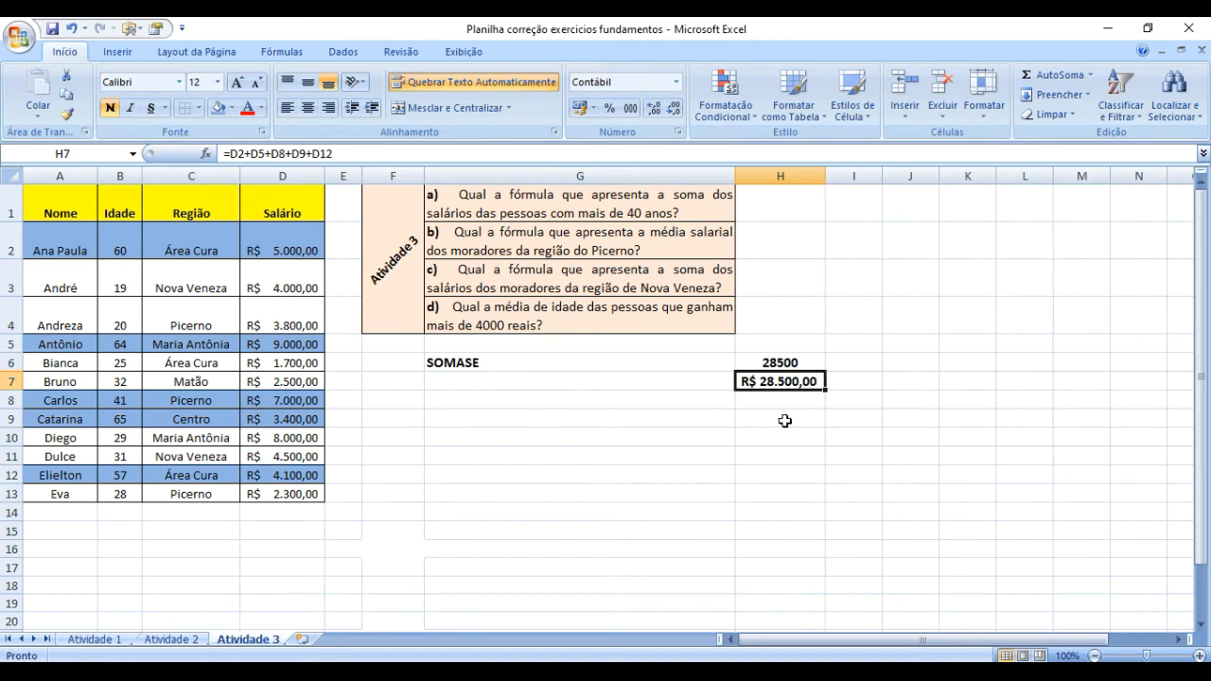
Format H7 as Número without decimal places and center it horizontally.
left_click(676, 82)
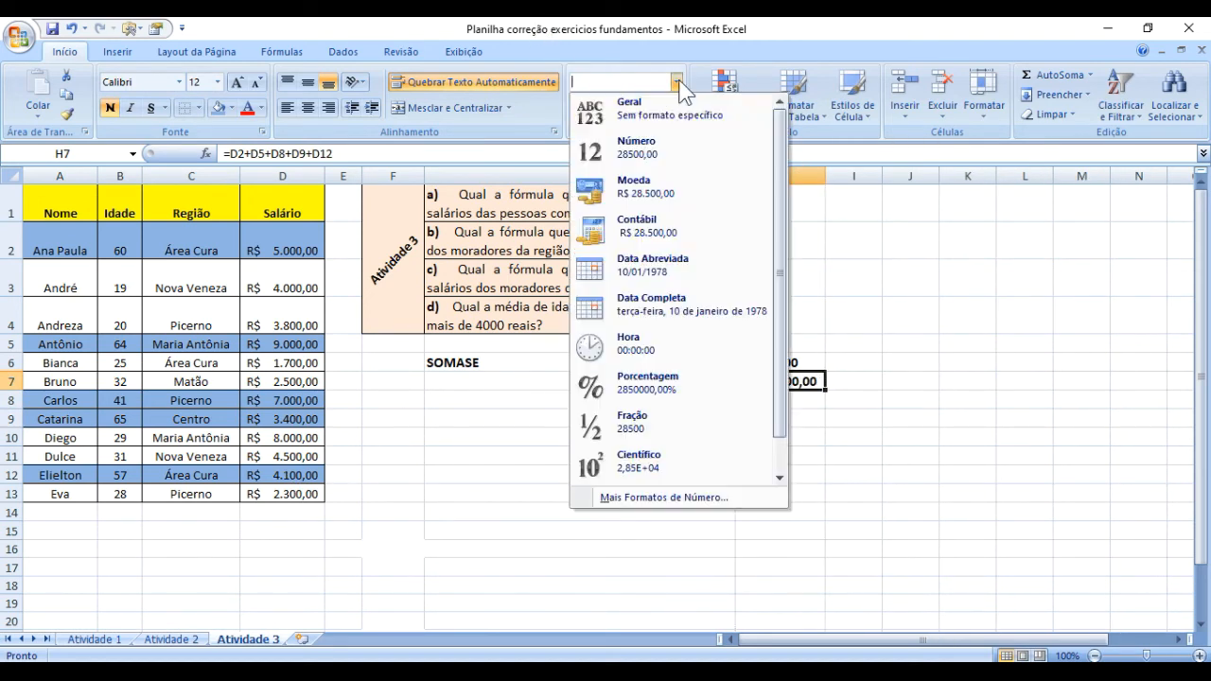
left_click(651, 147)
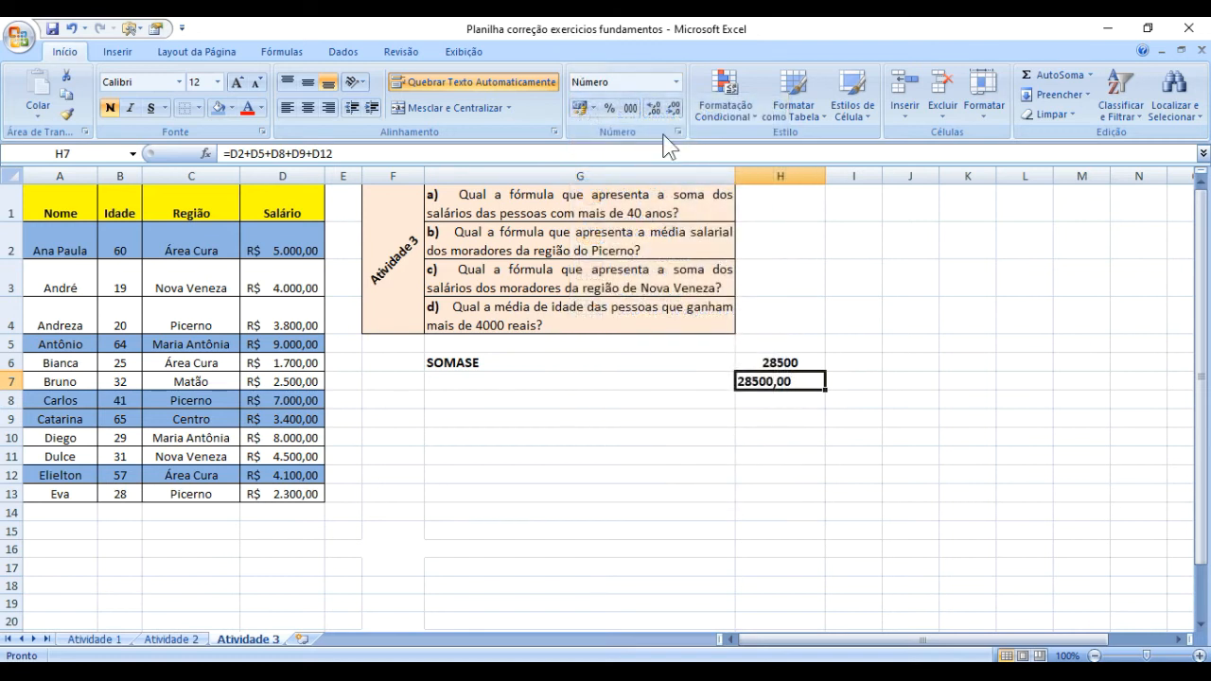
left_click(673, 107)
left_click(776, 402)
left_click(768, 379)
left_click(307, 108)
left_click(819, 452)
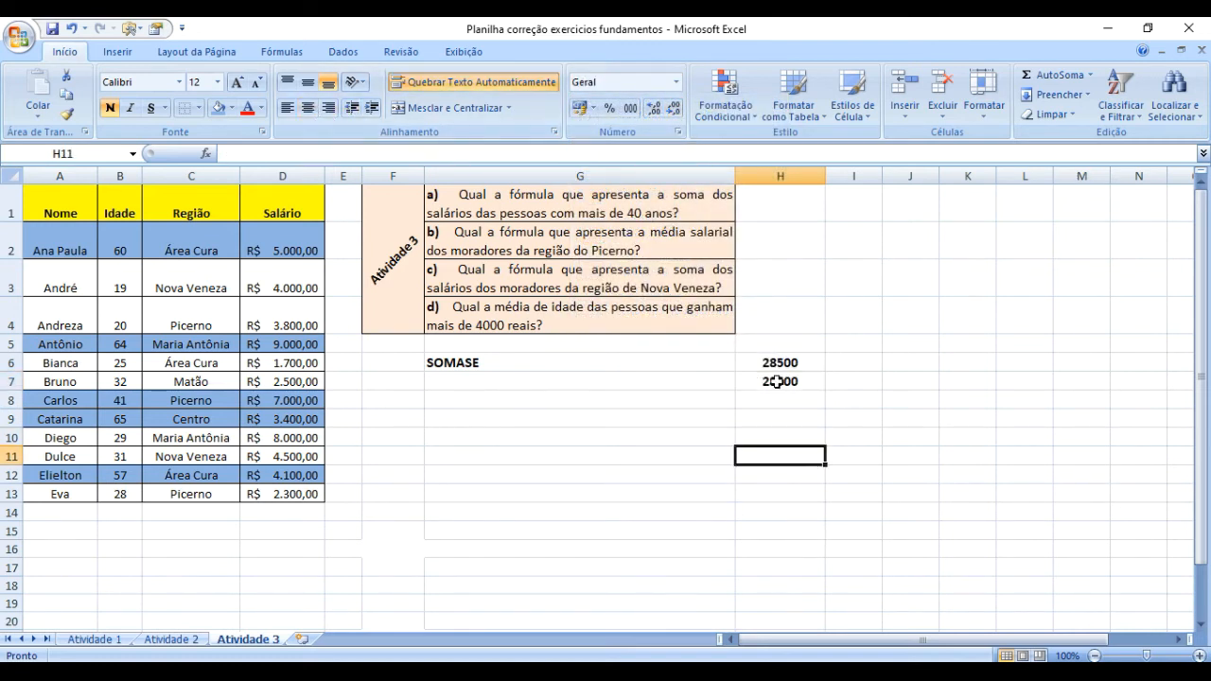
Compare the SOMASE formula in H6 with the manual sum in H7, checking the ages and salaries in rows 2 and 3.
left_click(773, 378)
left_click(777, 359)
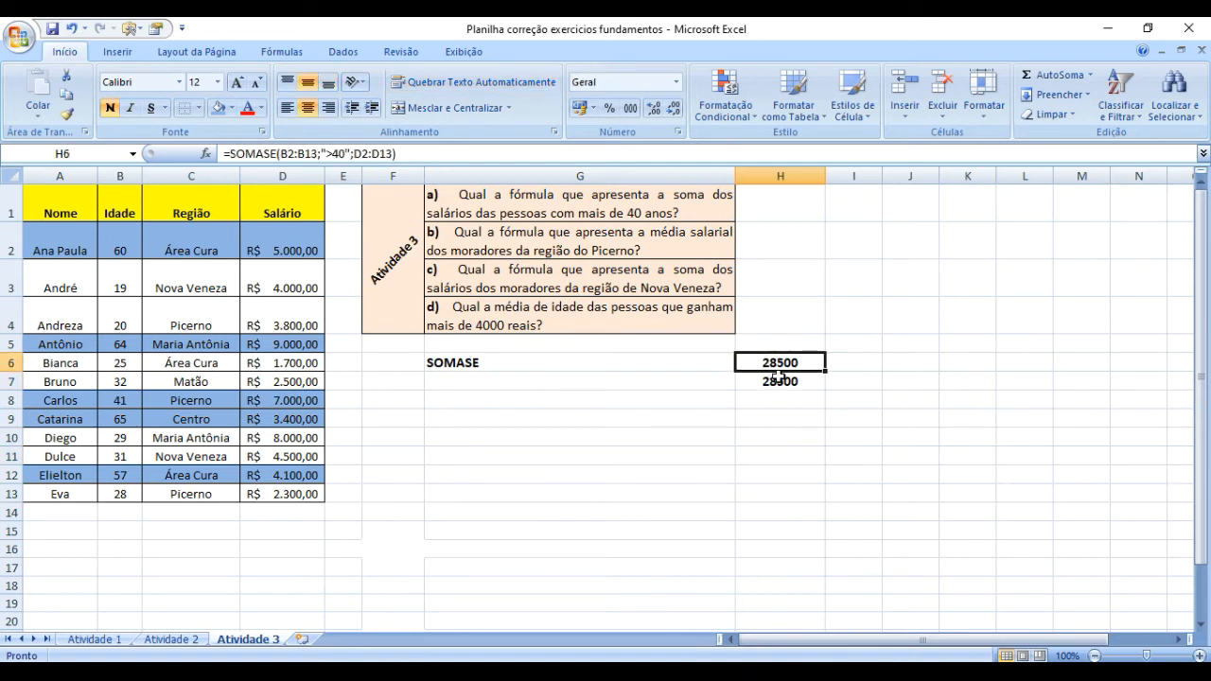
left_click(777, 382)
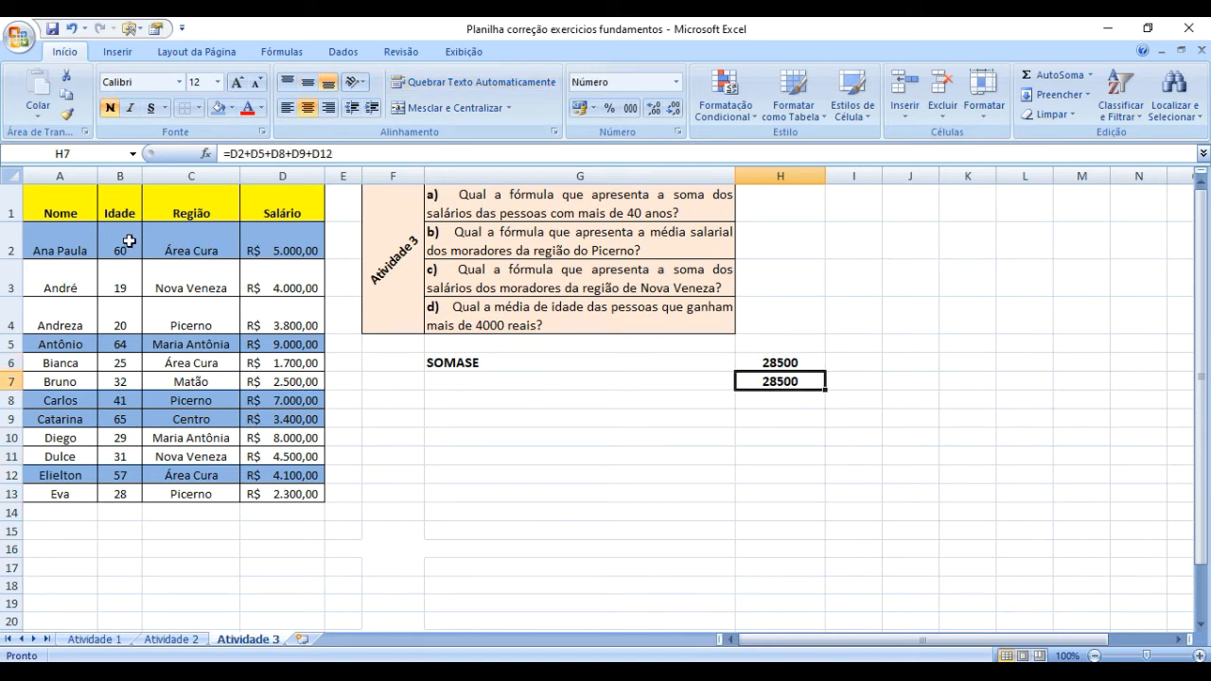
left_click(111, 293)
left_click(113, 248)
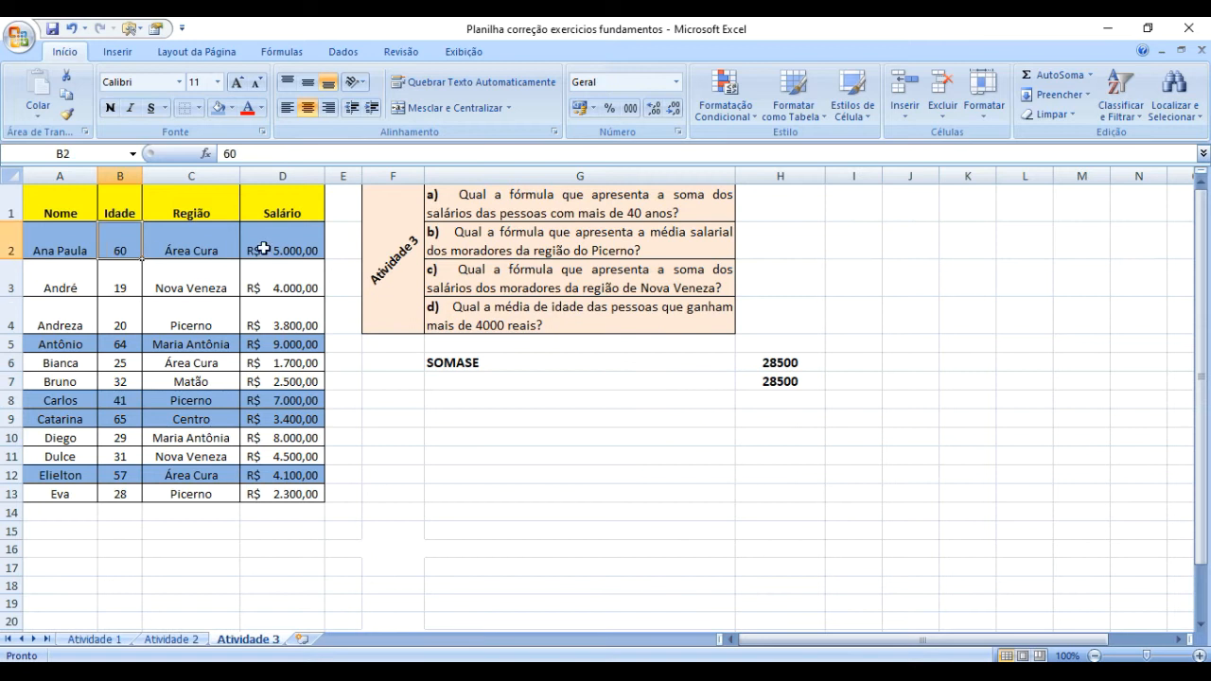
left_click(265, 247)
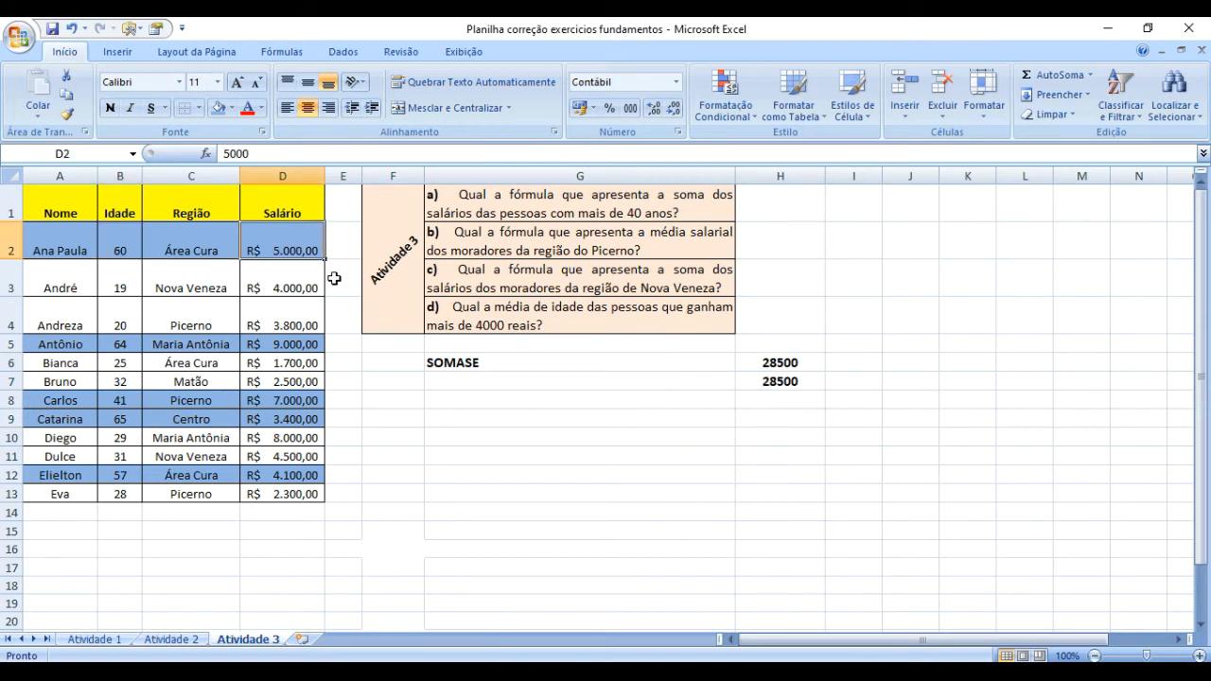
left_click(287, 289)
left_click(281, 247)
left_click(802, 378)
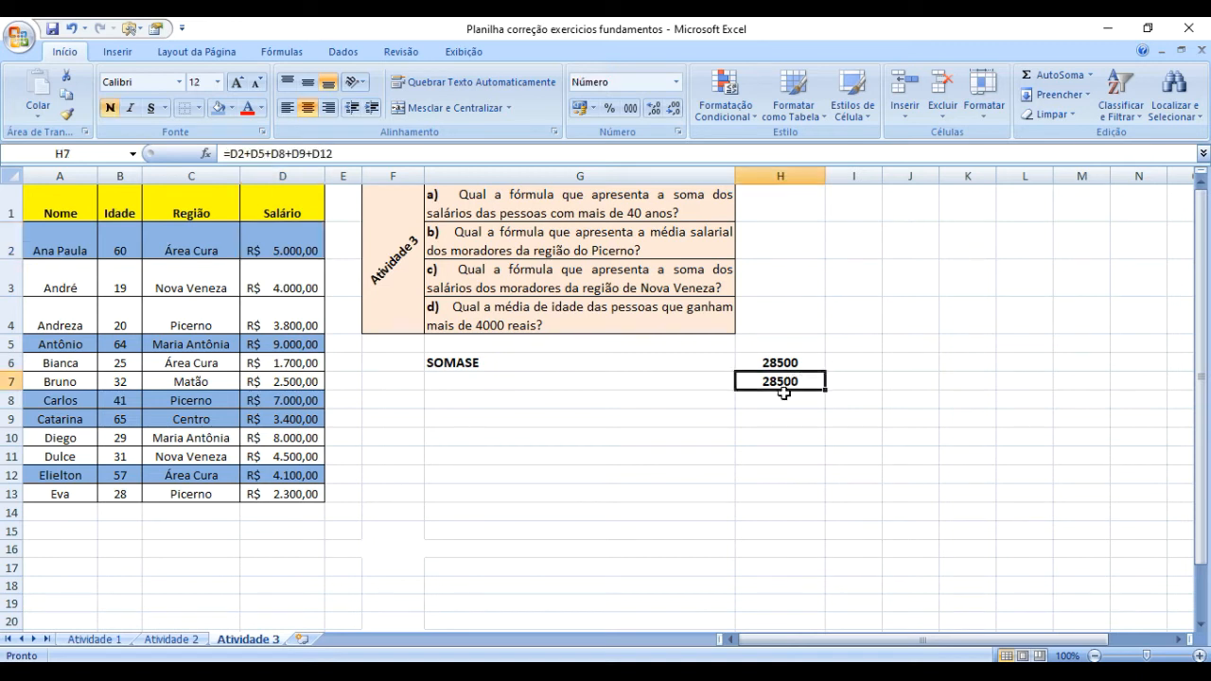
left_click(769, 363)
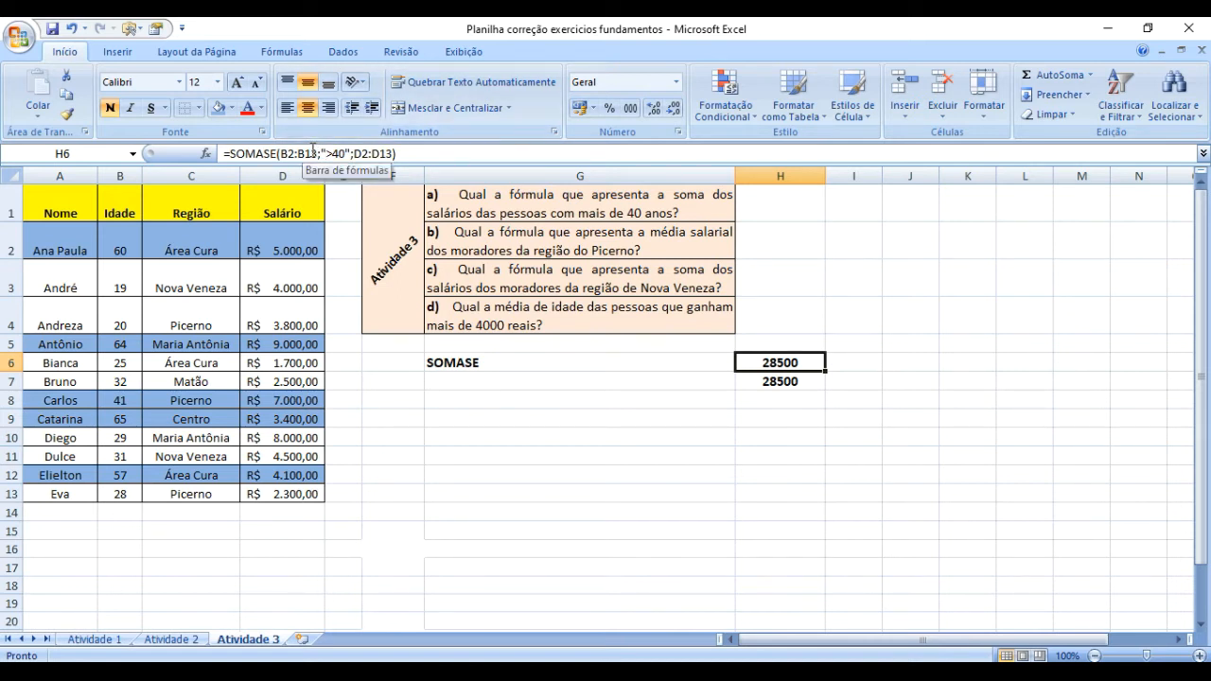
key("Down")
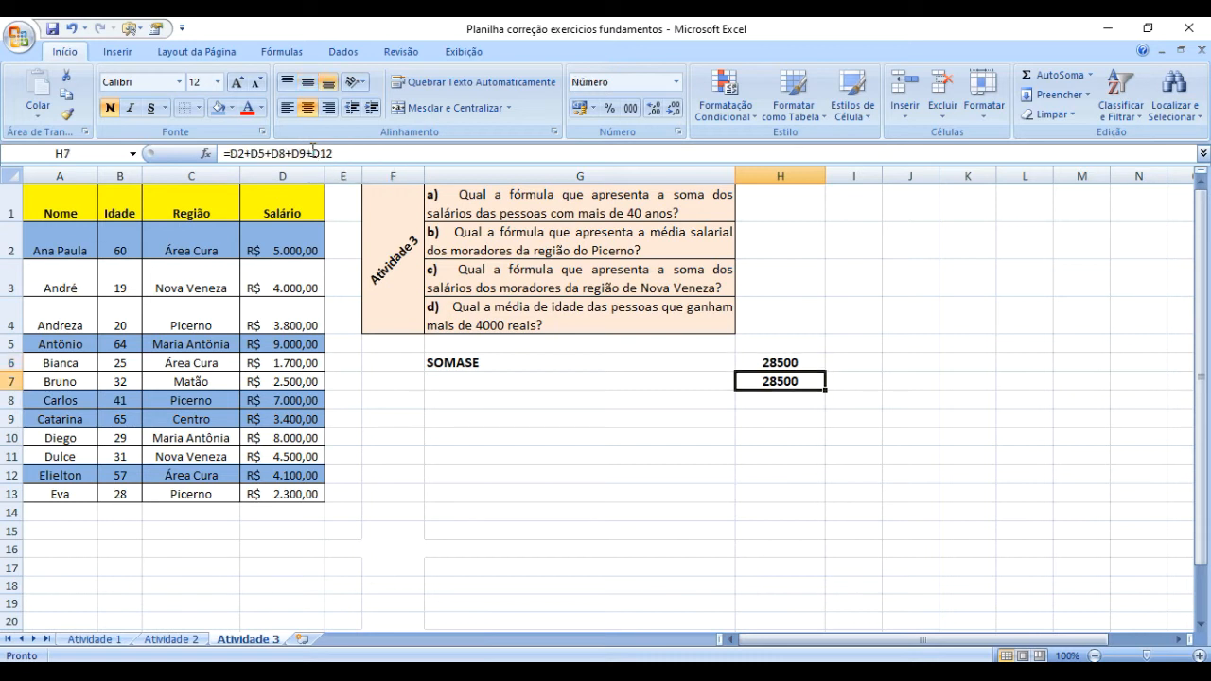
key("Up")
left_click(785, 448)
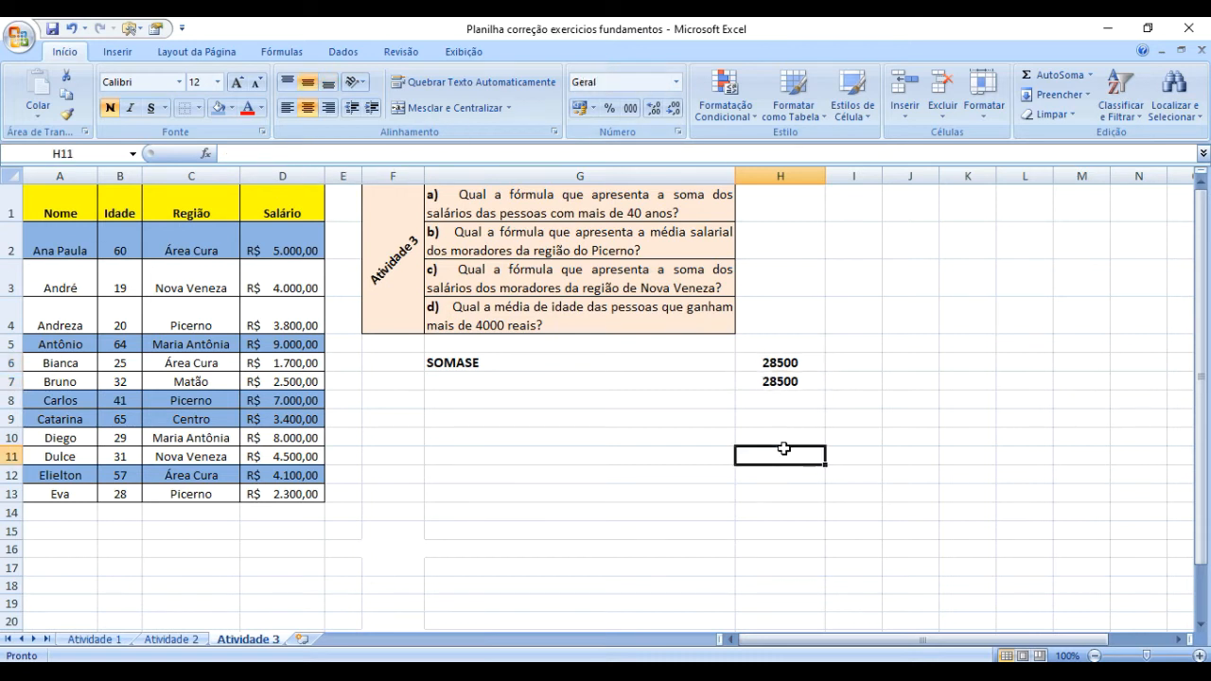
Extend the label in G6 to "SOMASE(Intervalo do critério ; critério ; intervalo soma" and widen column G to fit it on one line.
left_click(526, 361)
double_click(526, 361)
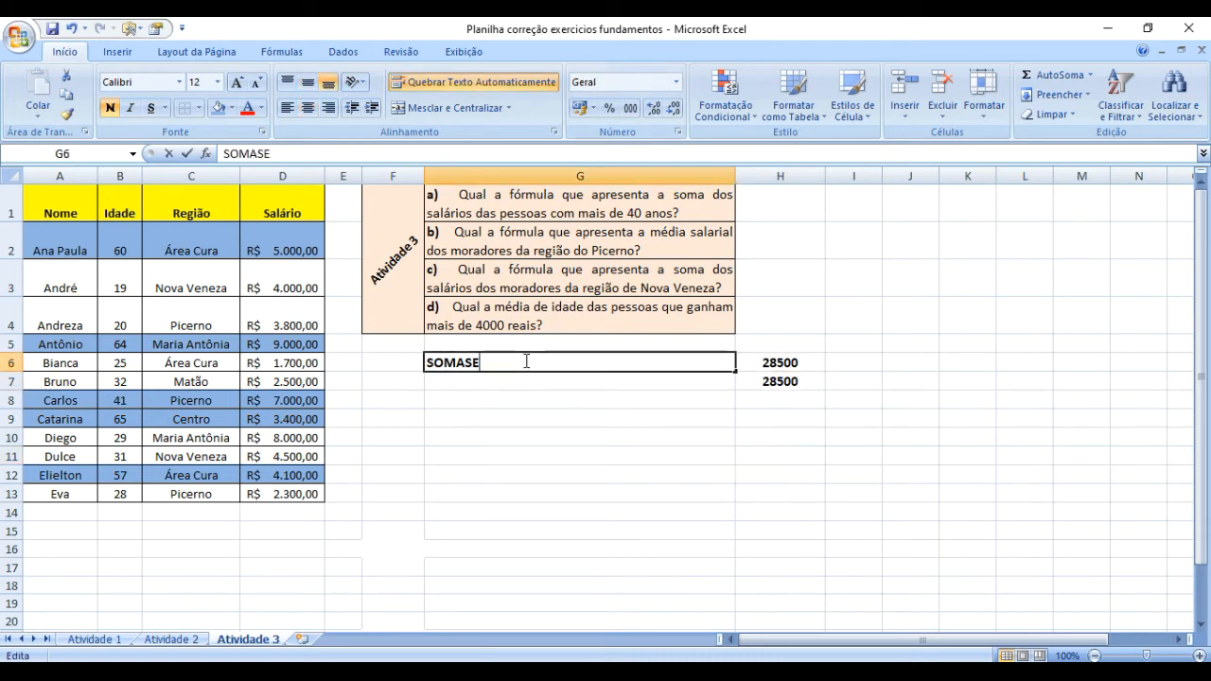
type("(")
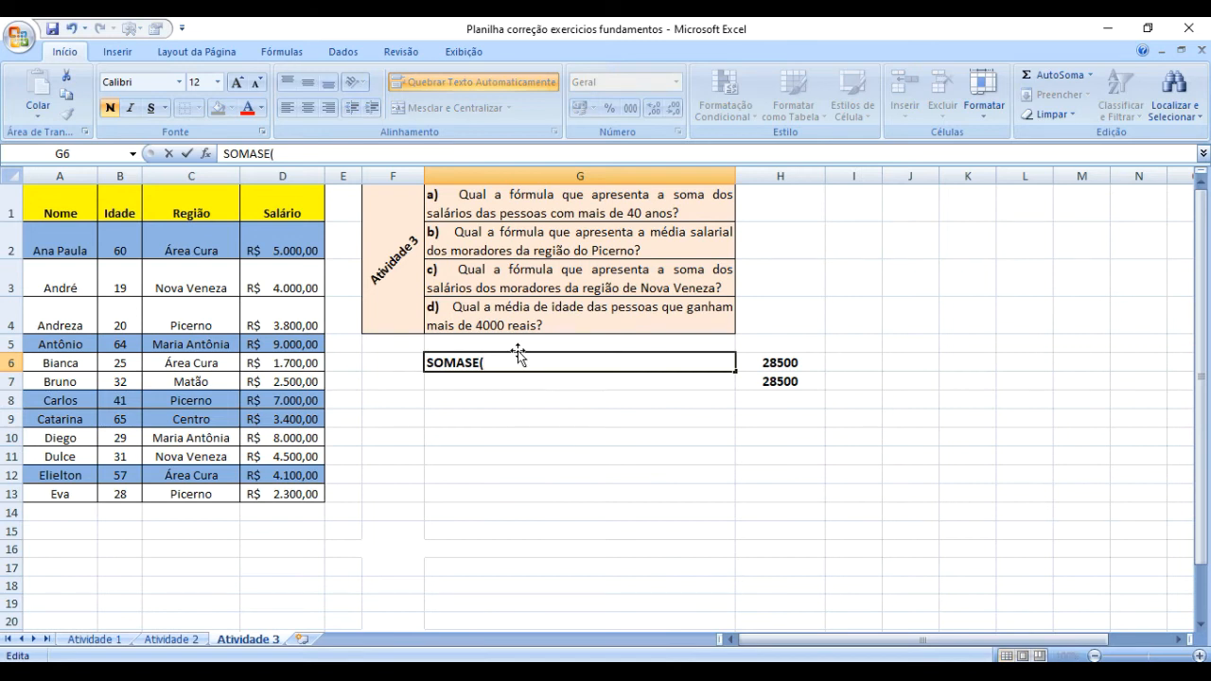
type("Intervalo do critério")
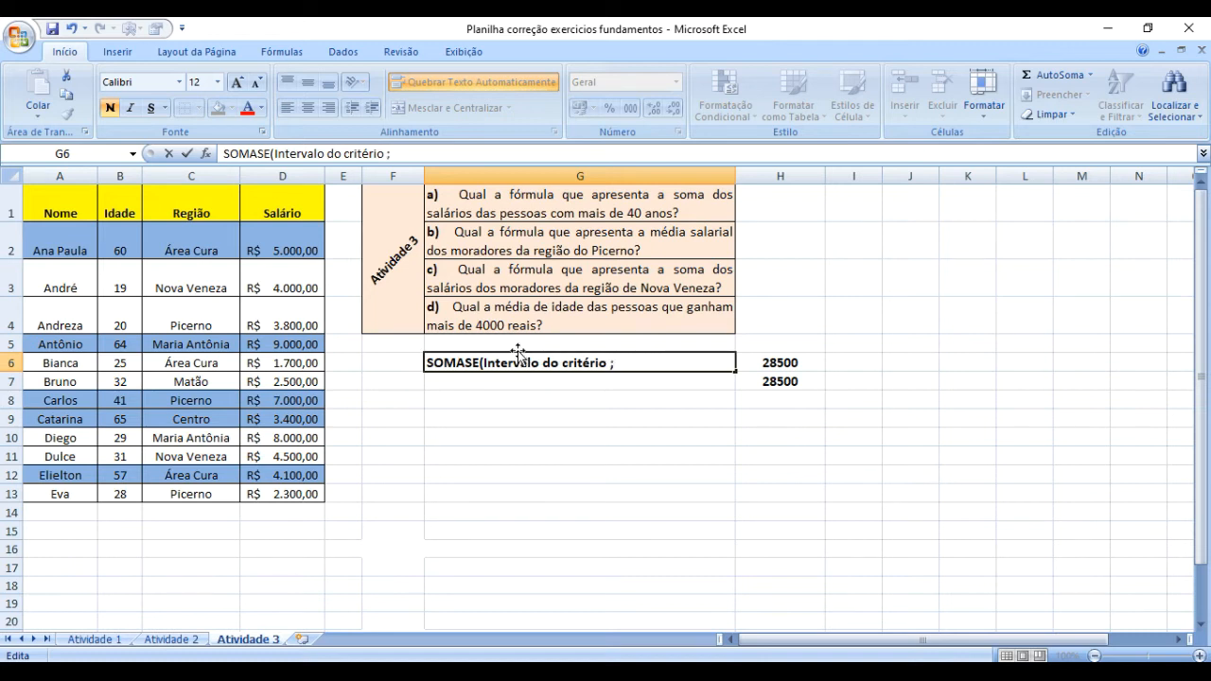
type("; critério")
type("; interv")
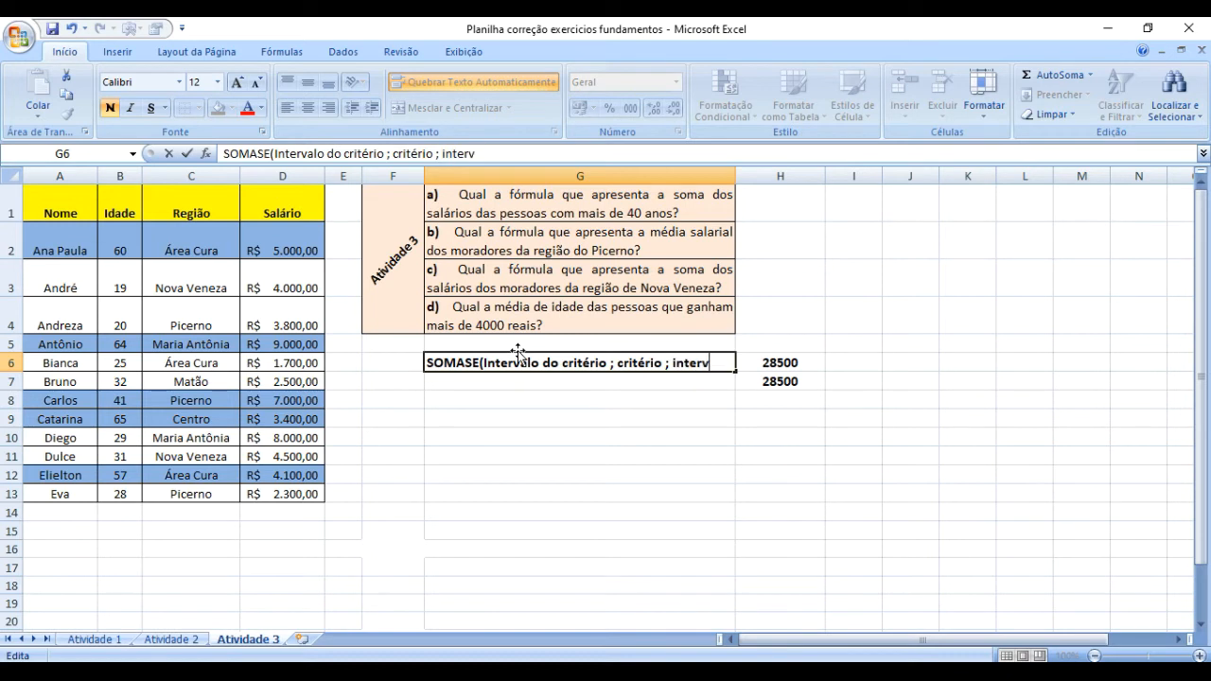
type("alo soma")
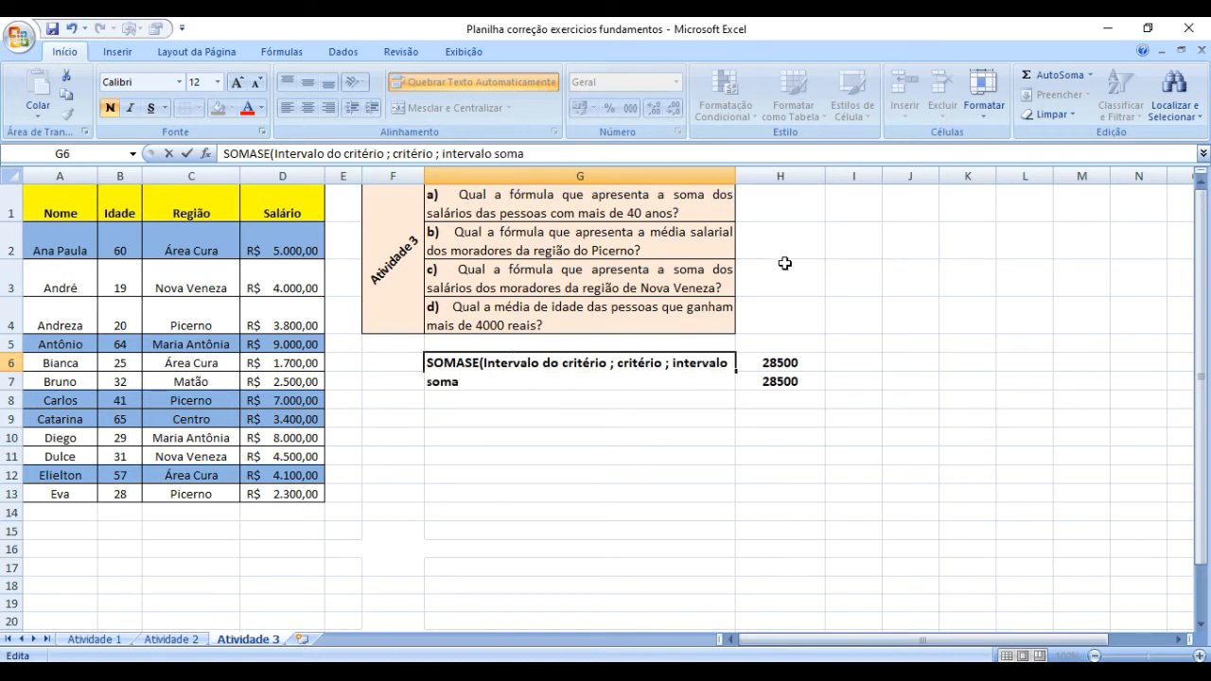
left_click(802, 383)
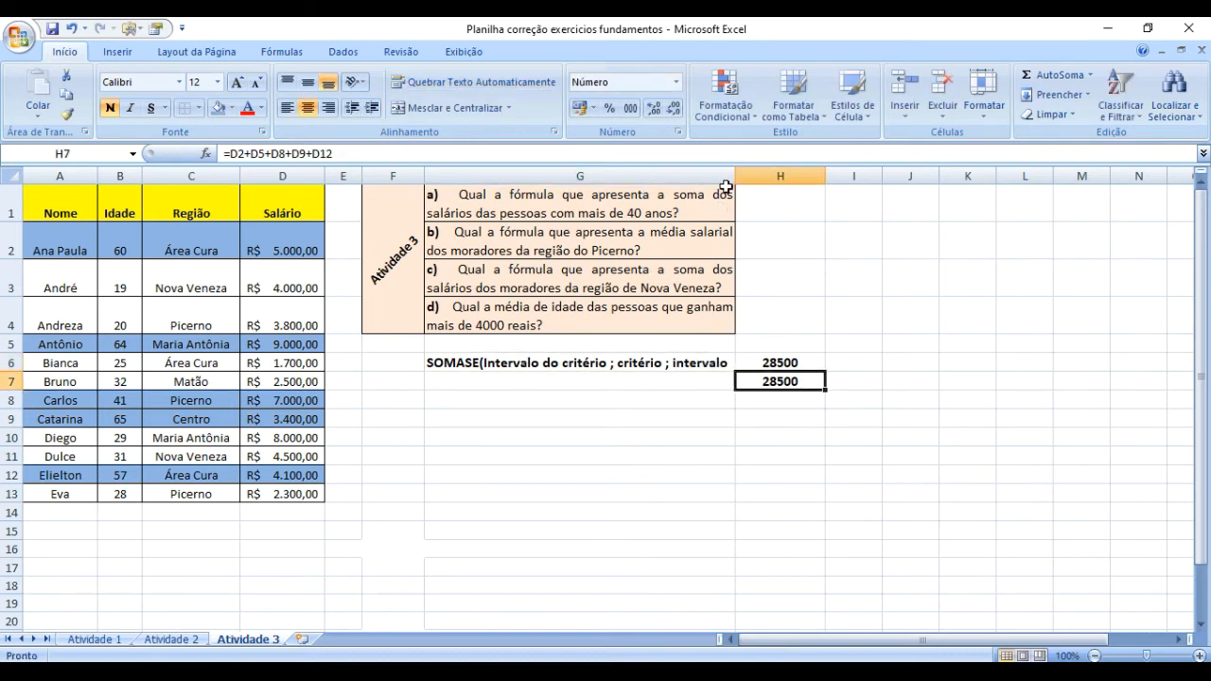
left_click_drag(735, 176, 800, 178)
left_click(685, 493)
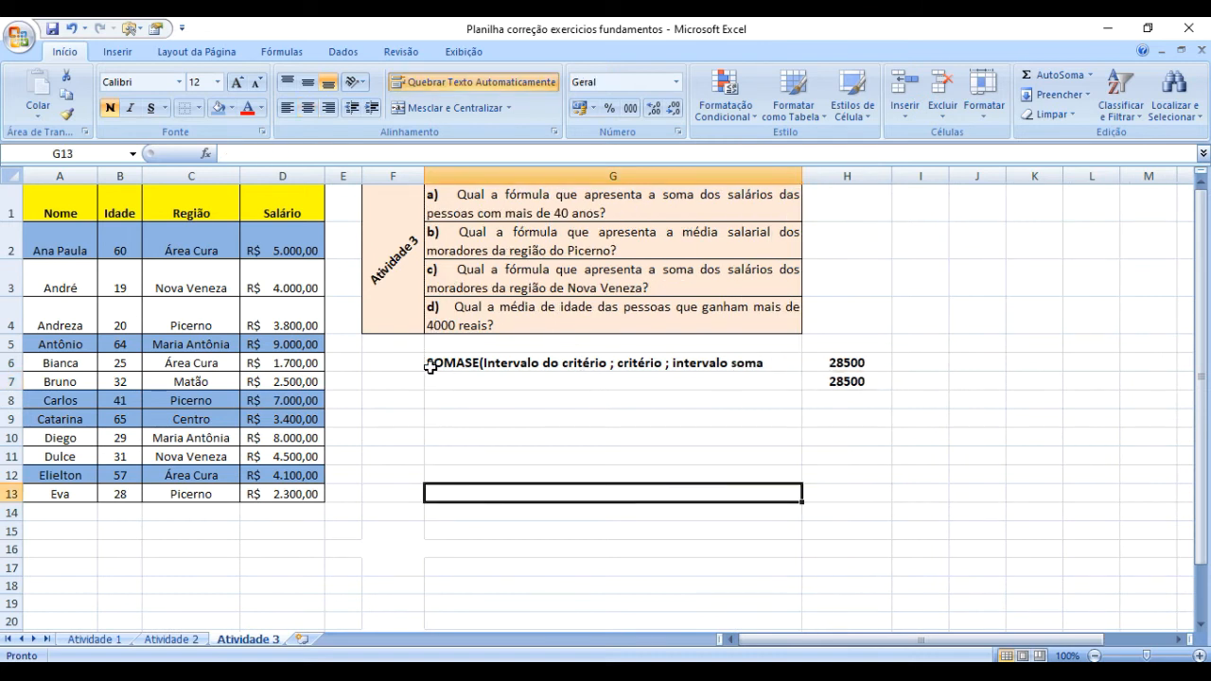
Review the criterion range and sum range arguments in the SOMASE syntax written in G6.
left_click(551, 359)
double_click(583, 362)
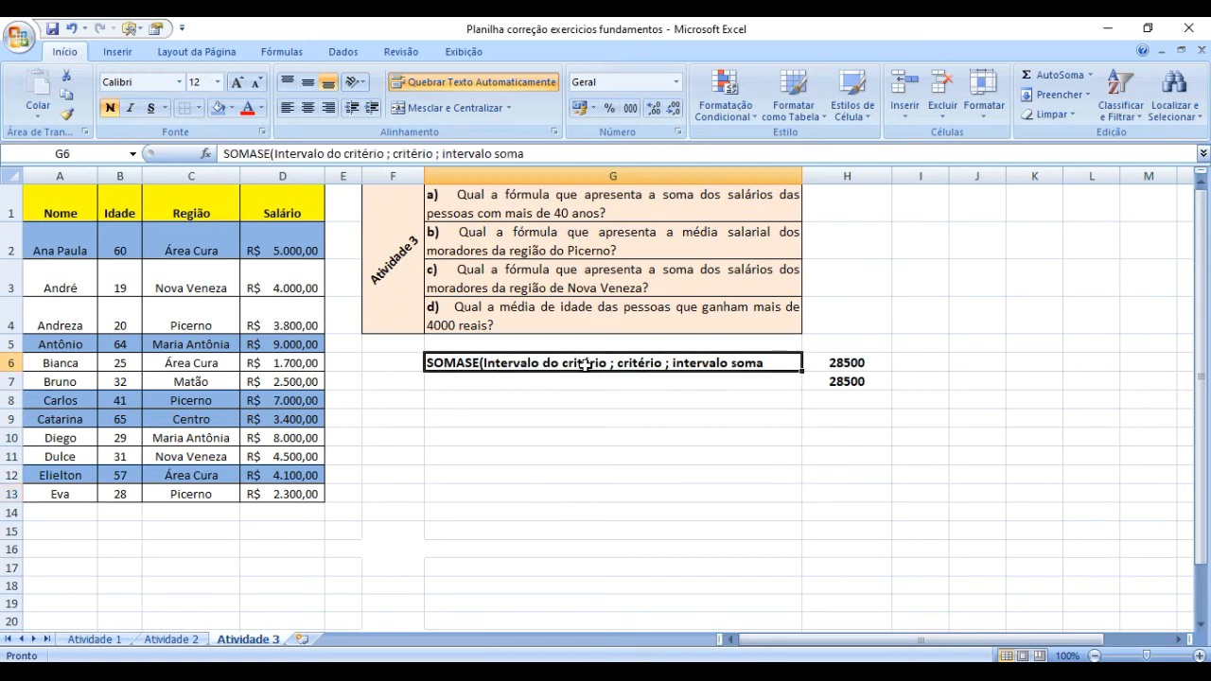
left_click_drag(605, 362, 485, 362)
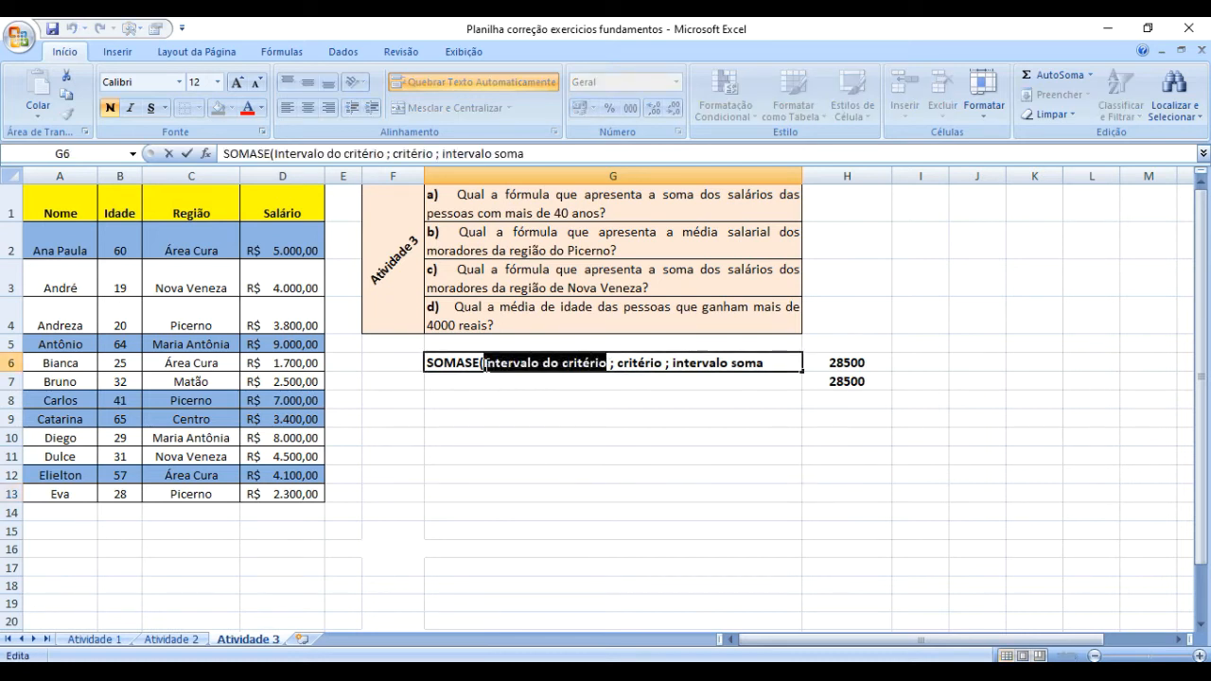
left_click_drag(618, 364, 527, 362)
left_click_drag(618, 363, 486, 363)
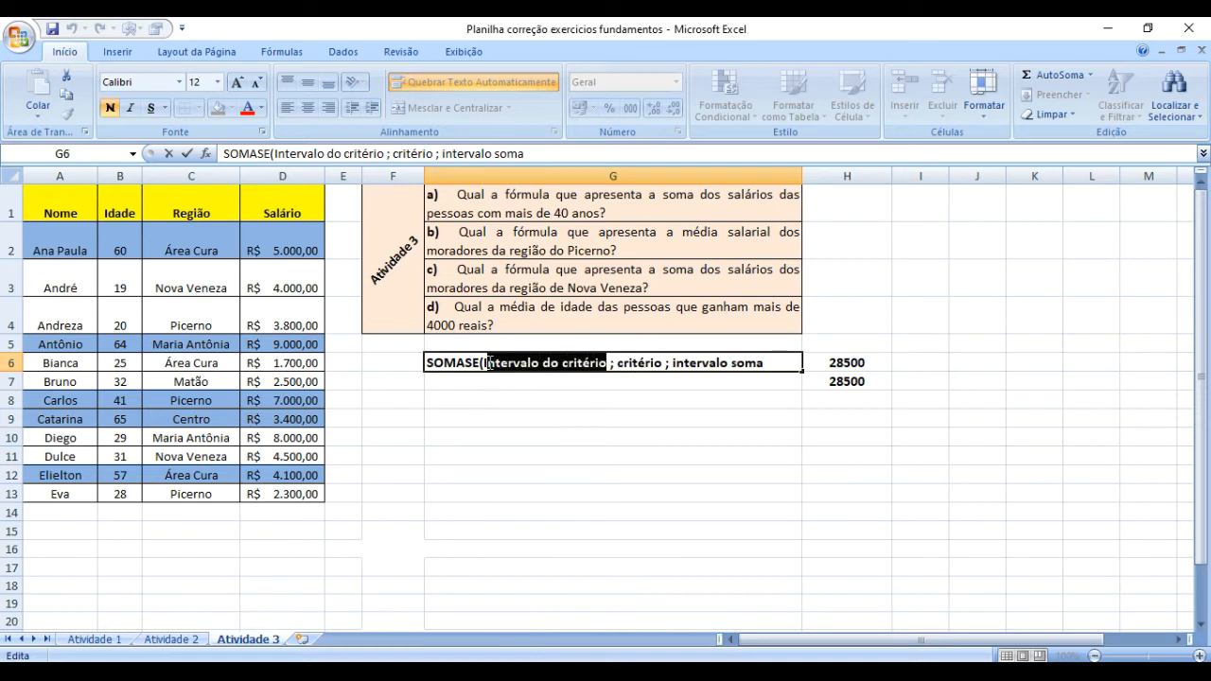
left_click(672, 363)
left_click_drag(671, 363, 776, 366)
left_click(760, 405)
Complete the SOMASE syntax text in G6 with a closing parenthesis.
left_click(762, 369)
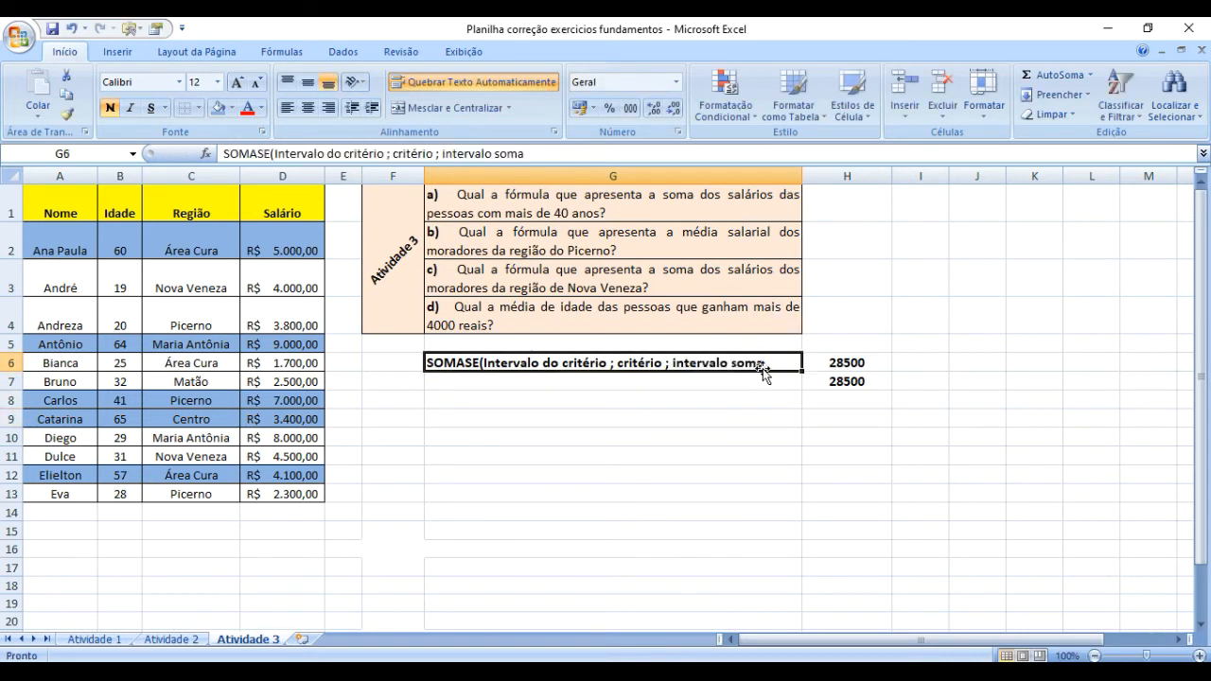
double_click(784, 362)
type(")")
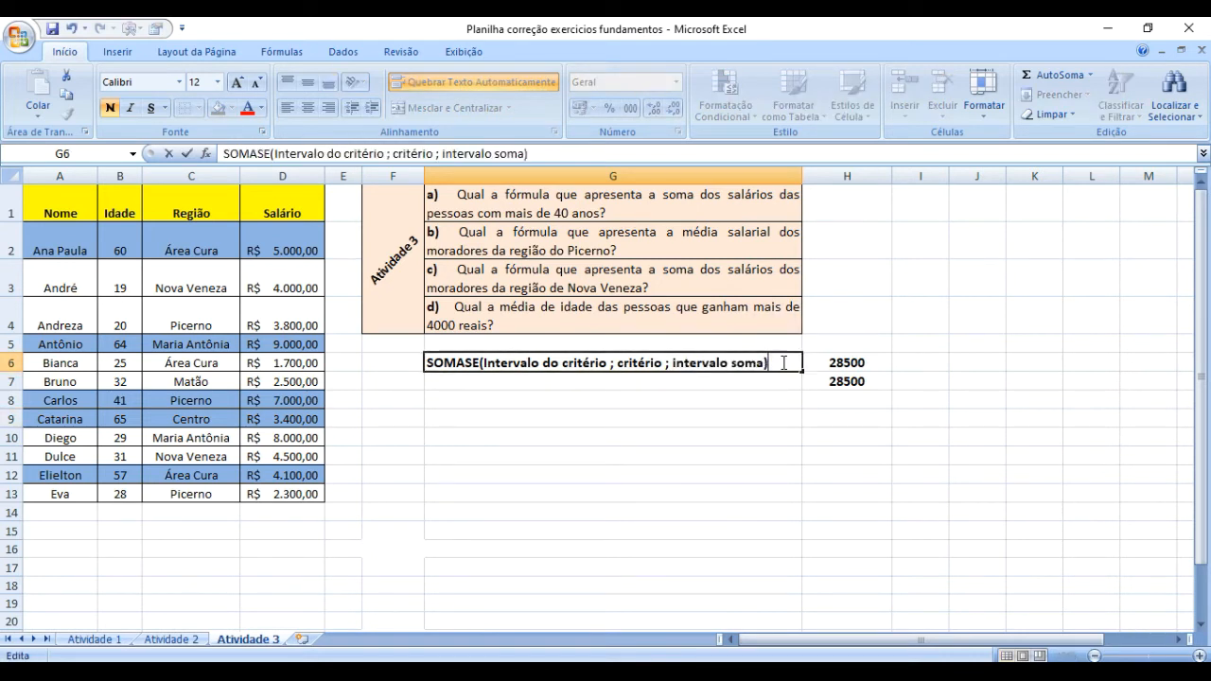
key("Return")
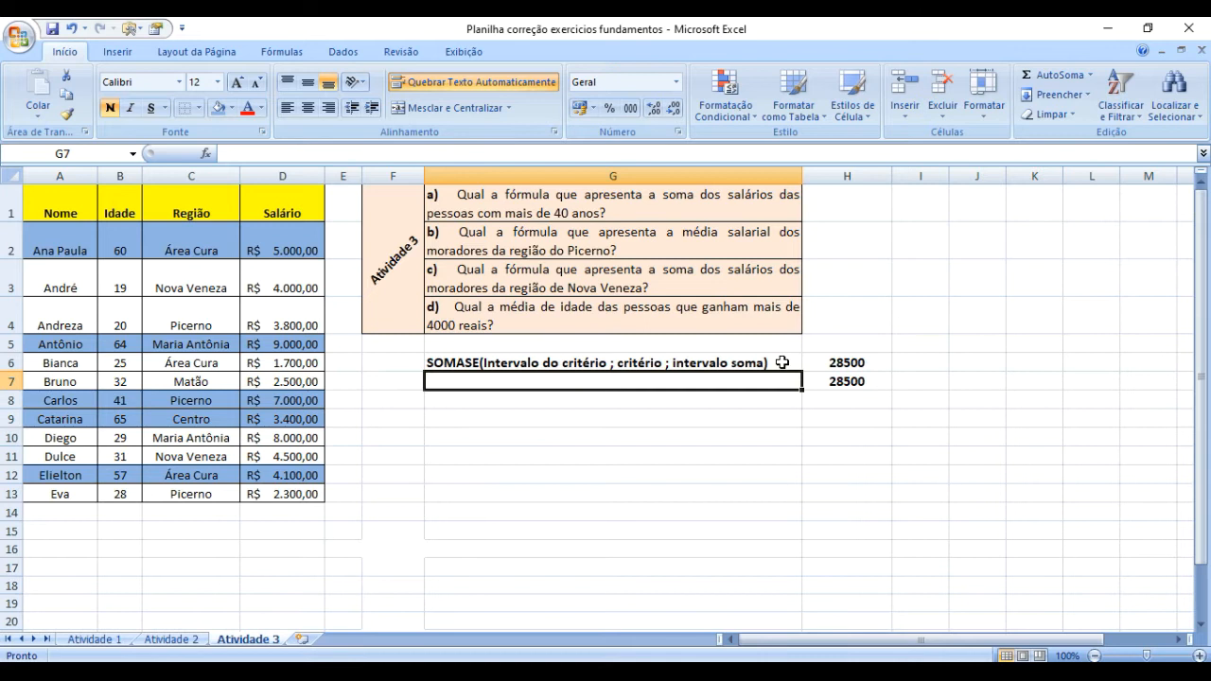
Replace the sum range of the SOMASE formula in H6 with the ages in B2:B13.
left_click(709, 362)
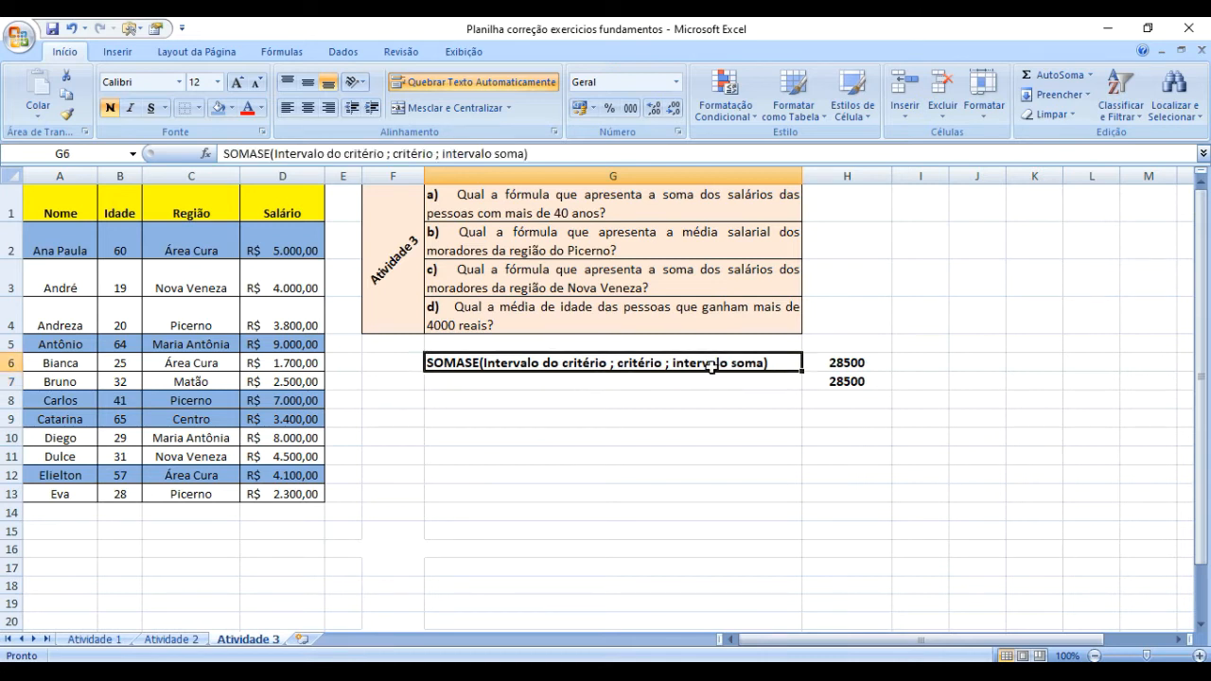
left_click(837, 364)
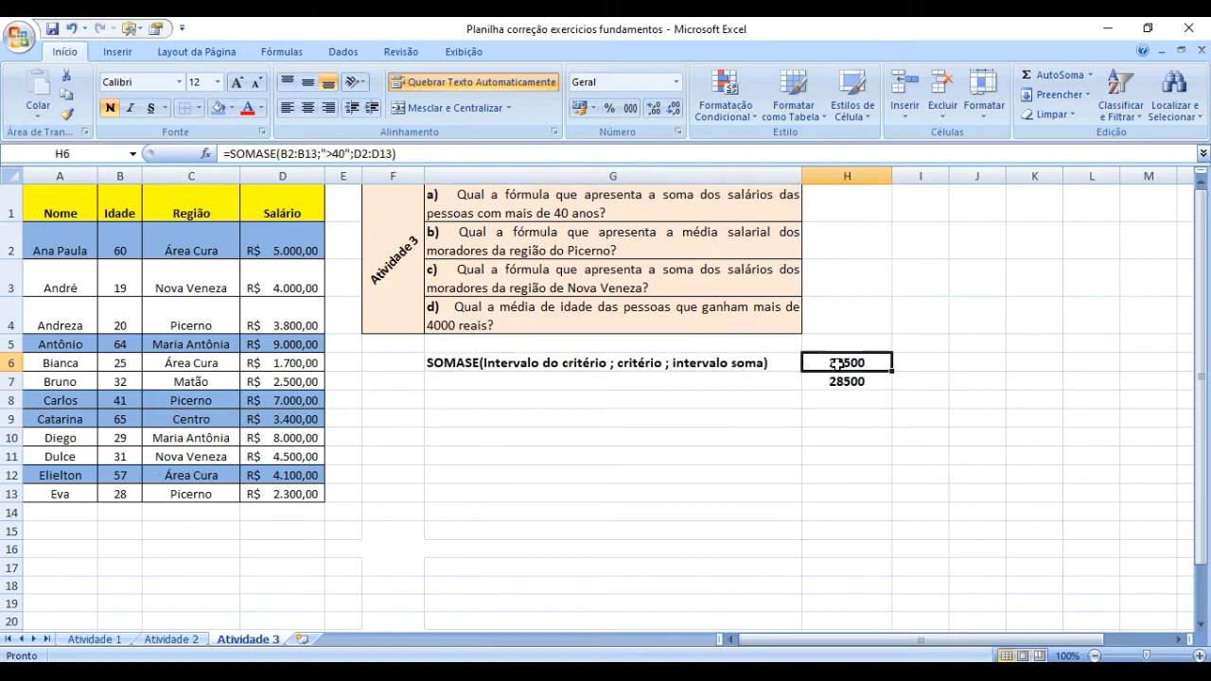
left_click_drag(355, 154, 388, 153)
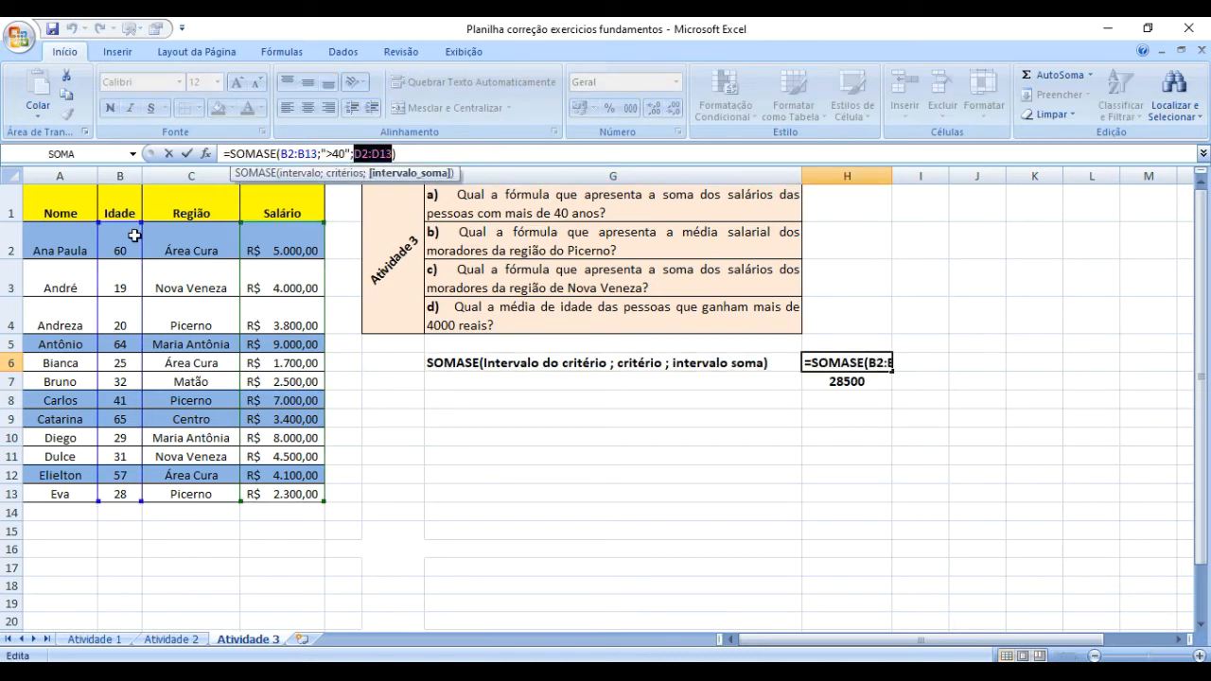
left_click_drag(127, 236, 158, 484)
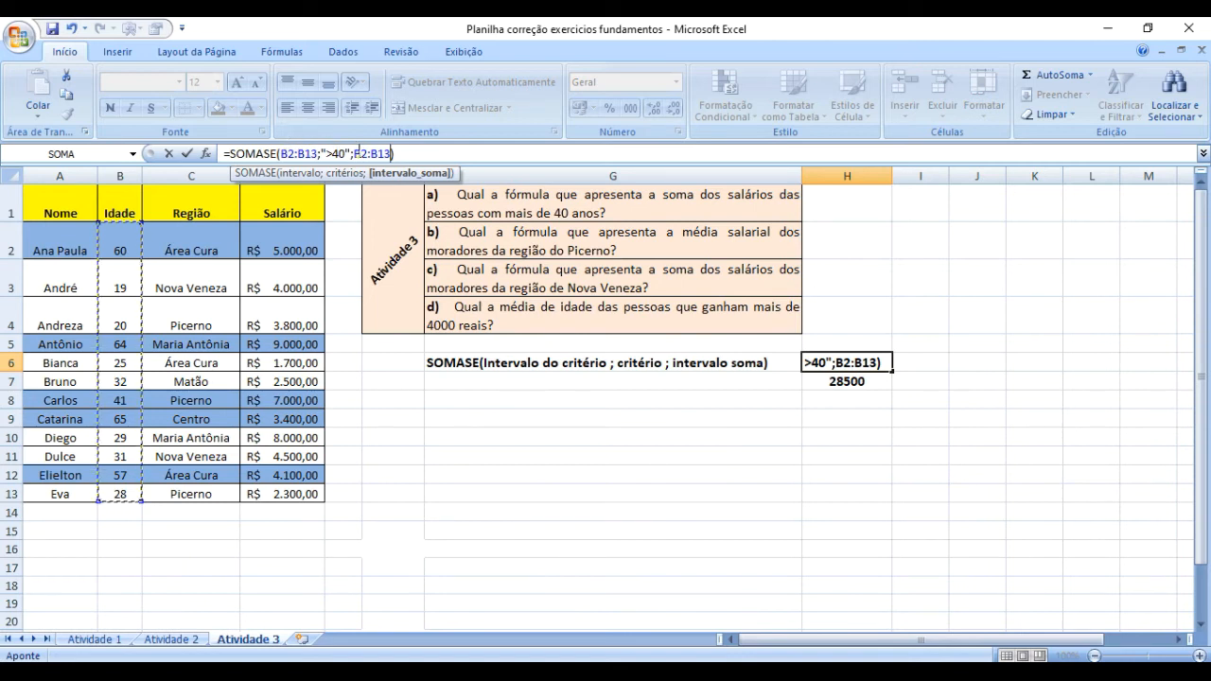
key("Return")
key("Up")
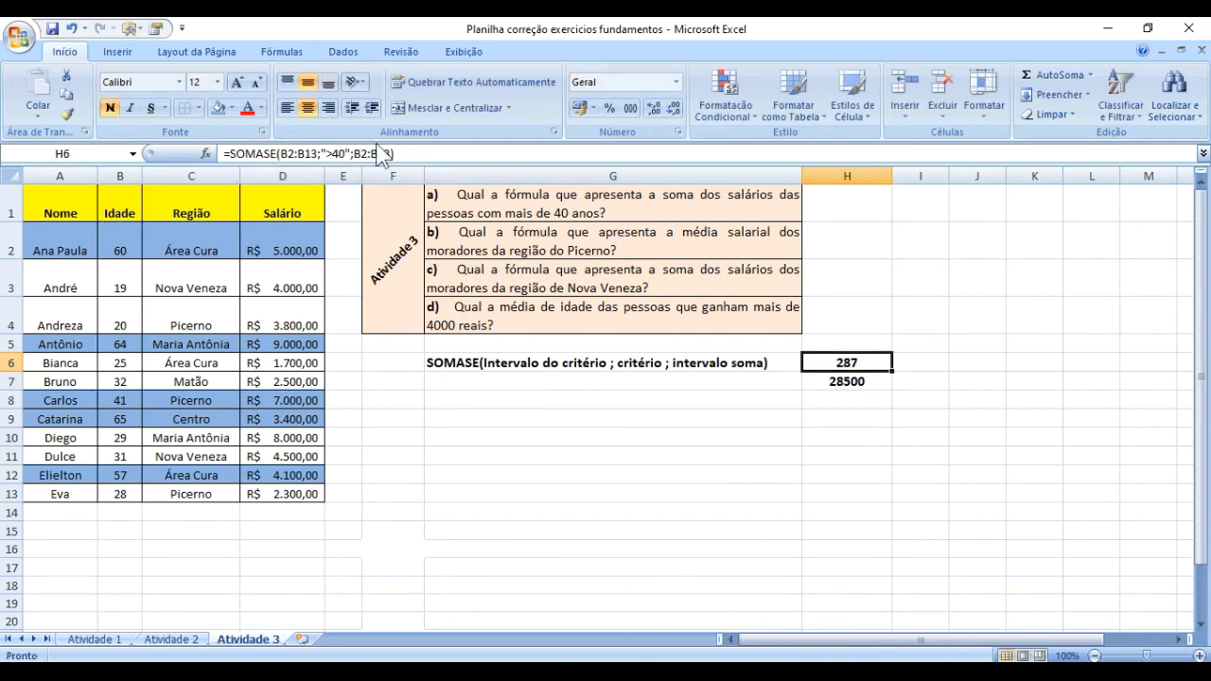
Set the sum range of the SOMASE formula in H6 back to the salaries in D2:D13.
left_click(358, 152)
key("shift+Right")
key("shift+Right")
key("shift+Right")
key("shift+Right")
key("shift+Right")
key("shift+Right")
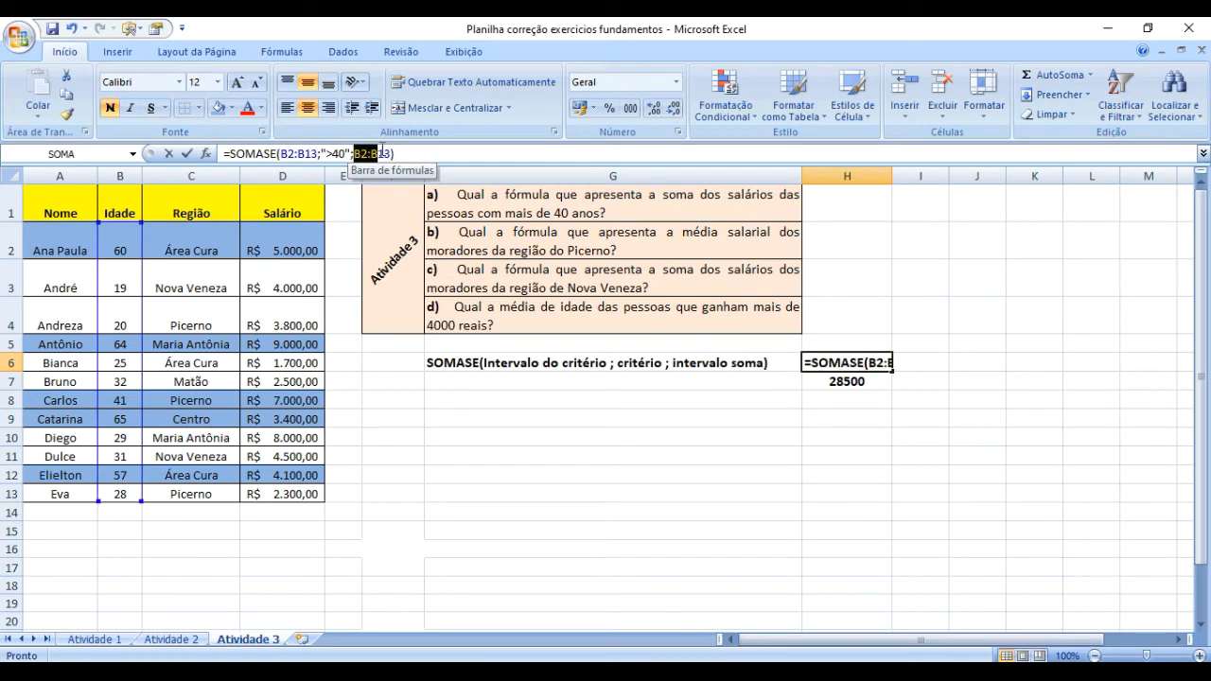
left_click_drag(295, 231, 315, 492)
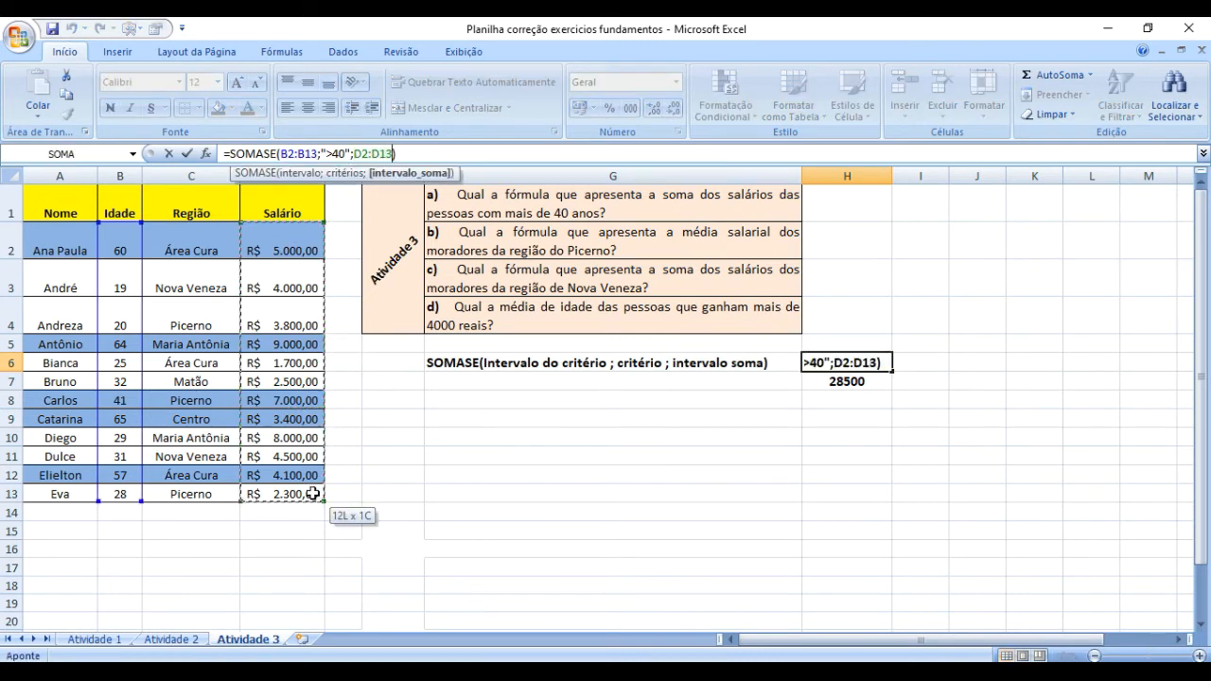
key("Return")
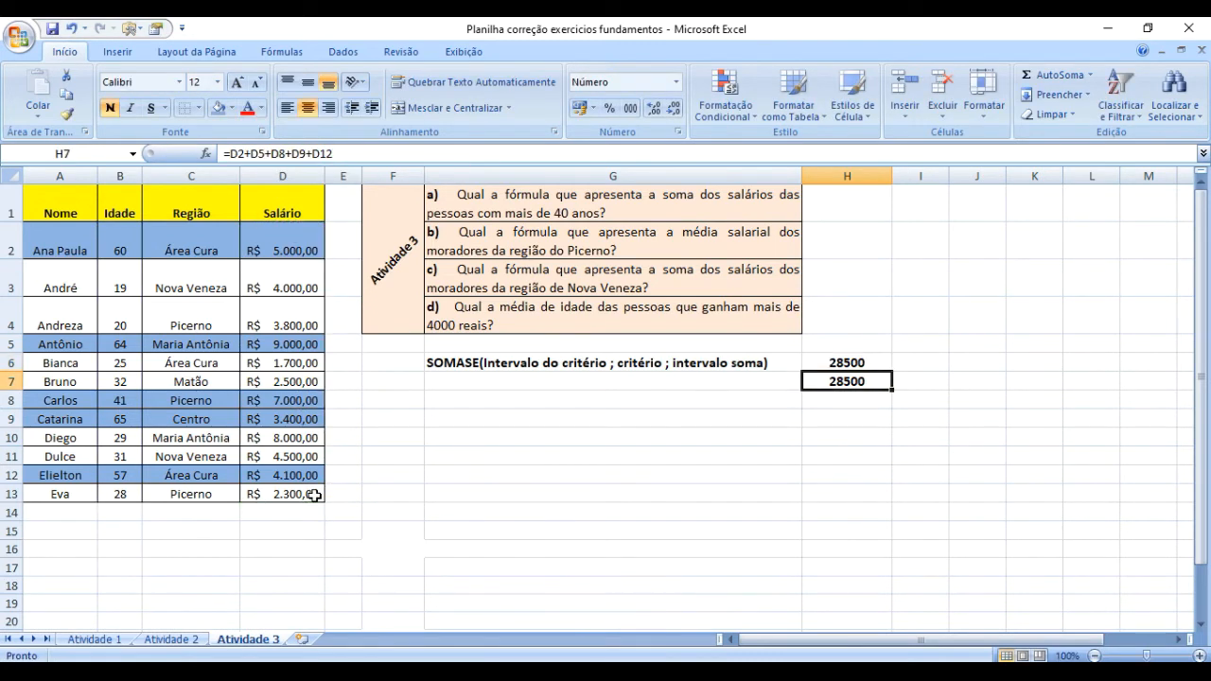
Clear the contents of cells H6 to H8.
left_click(875, 551)
left_click(823, 360)
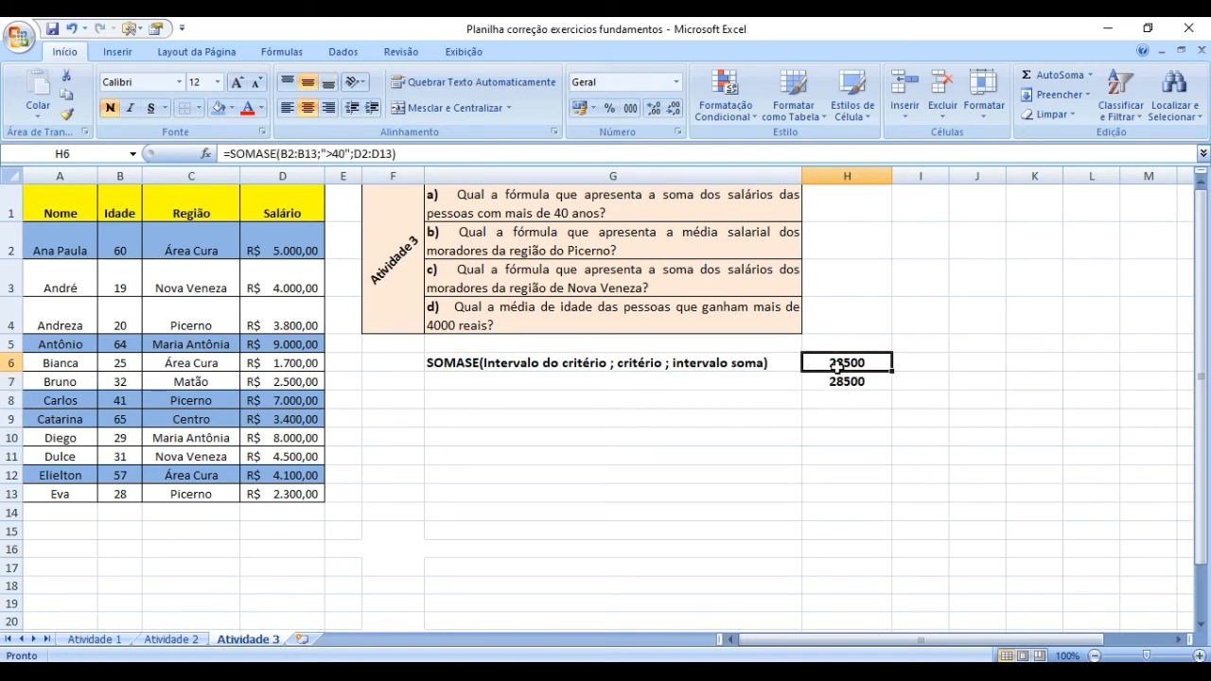
left_click(847, 381, "shift")
key("Delete")
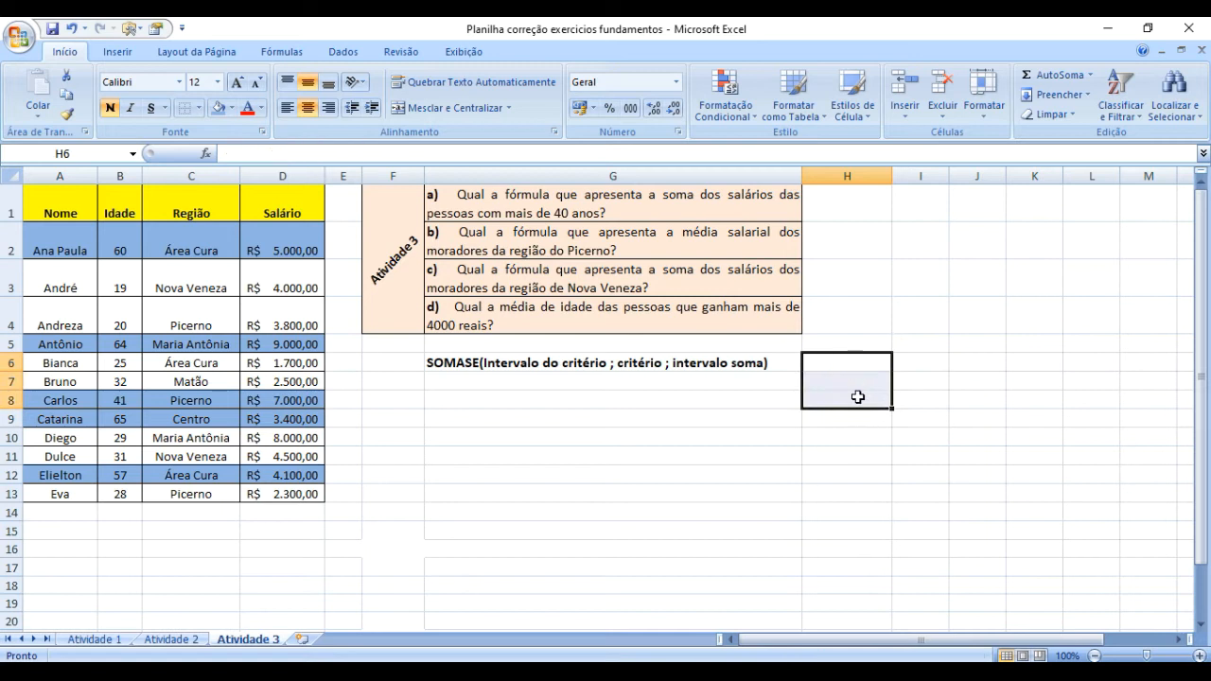
Widen column H to about four times its width and start the answer in H1 as the text '=somase(.
left_click(816, 216)
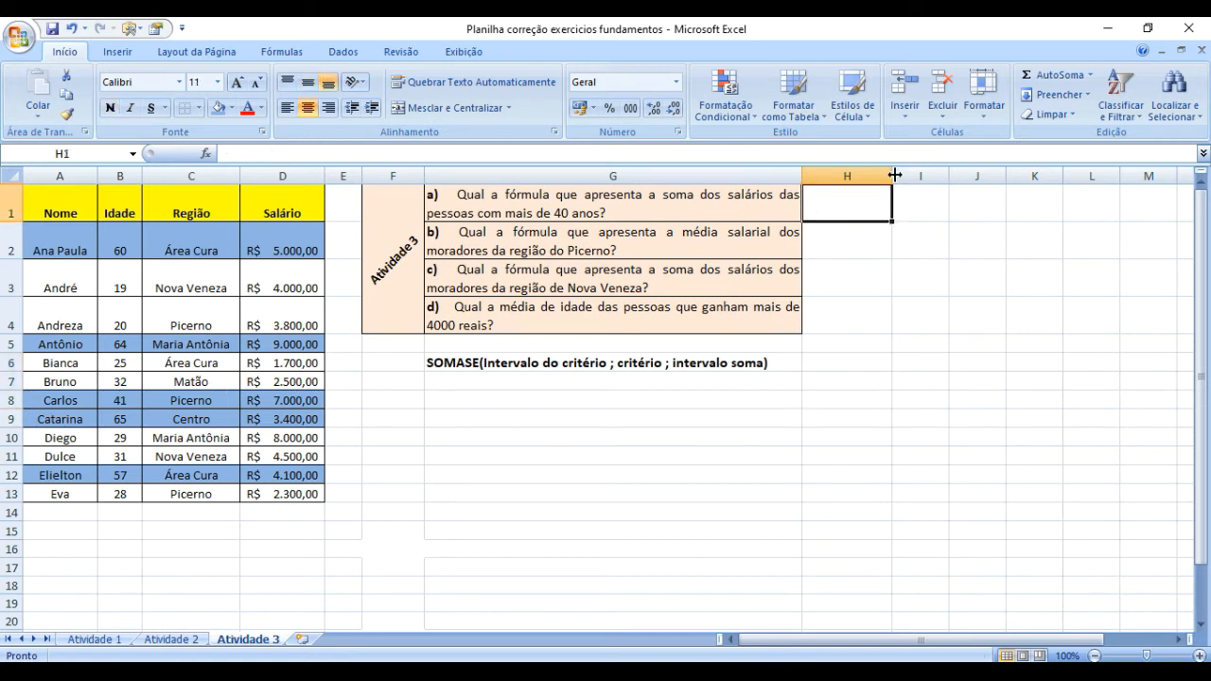
left_click_drag(892, 176, 1164, 175)
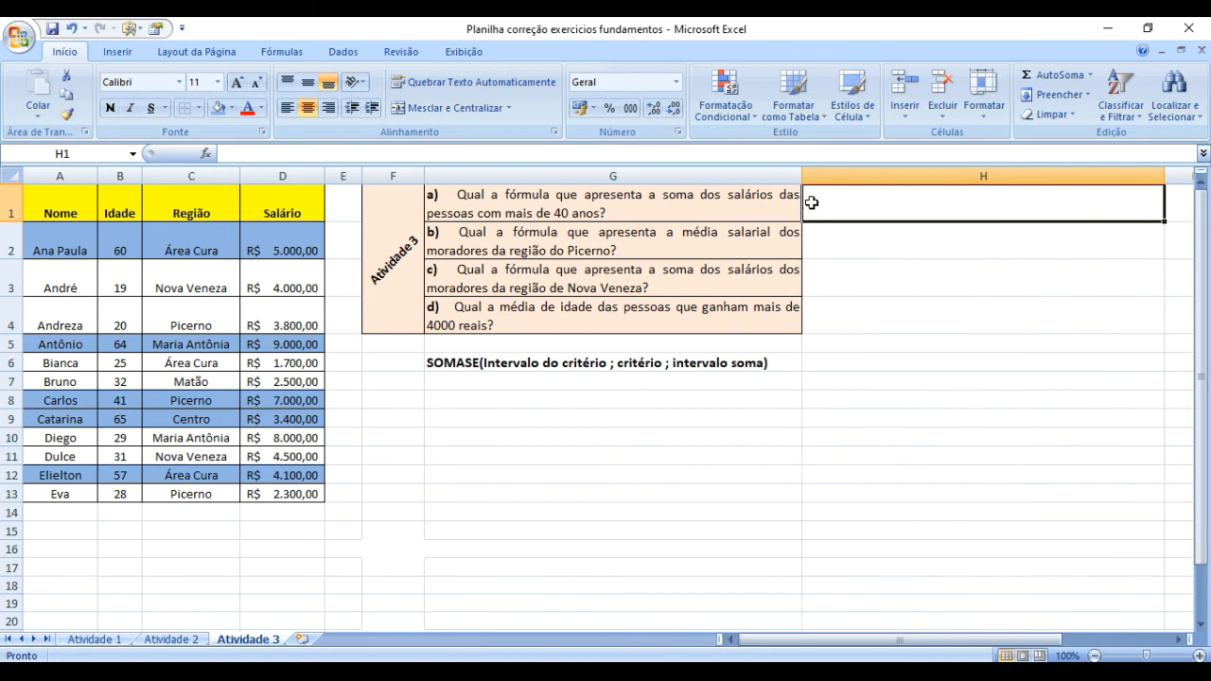
double_click(890, 198)
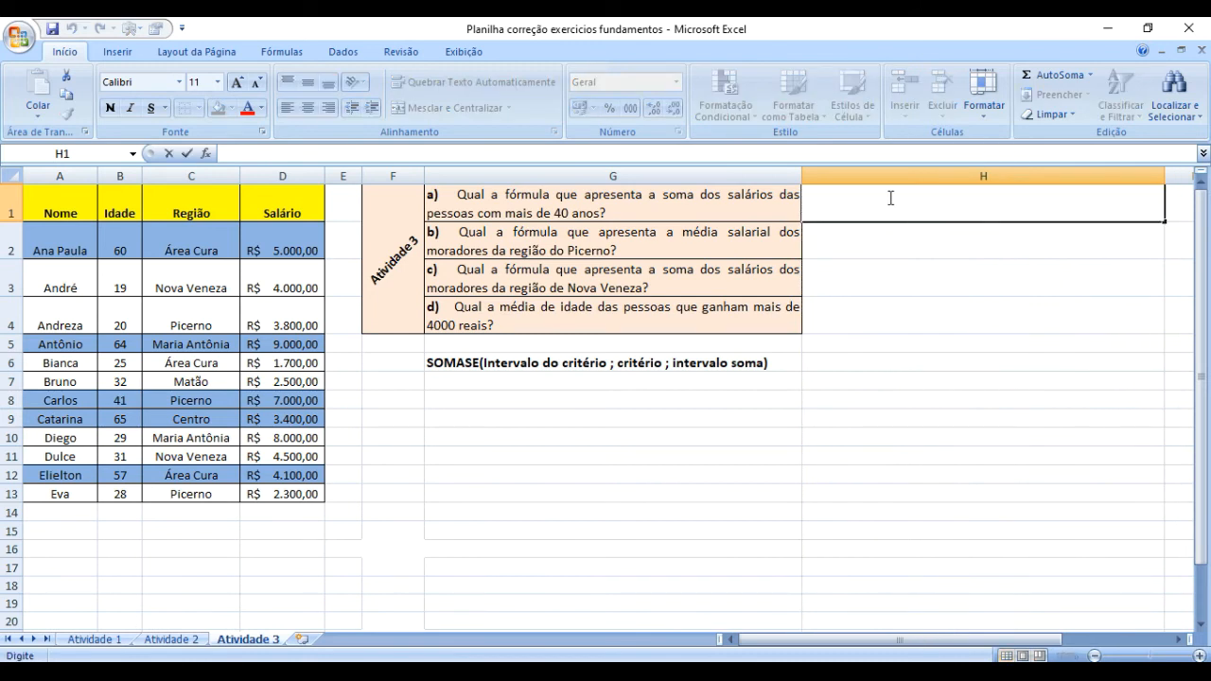
type("'=")
type("somase(")
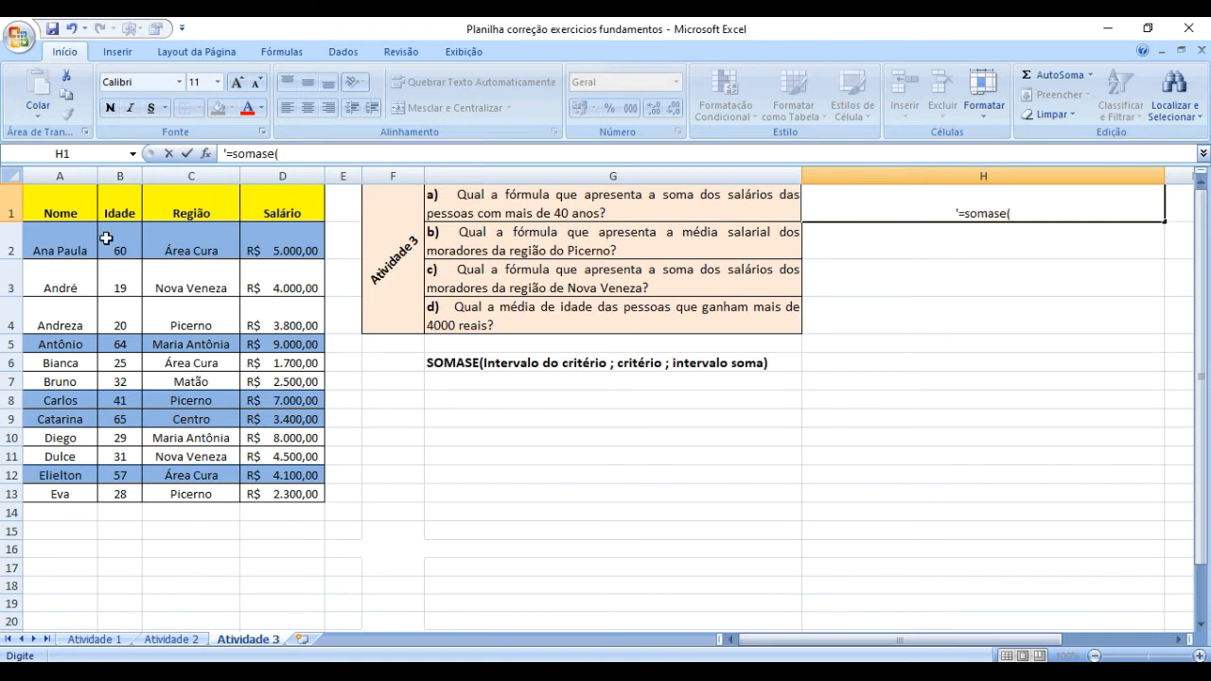
left_click_drag(110, 238, 113, 494)
type(";")
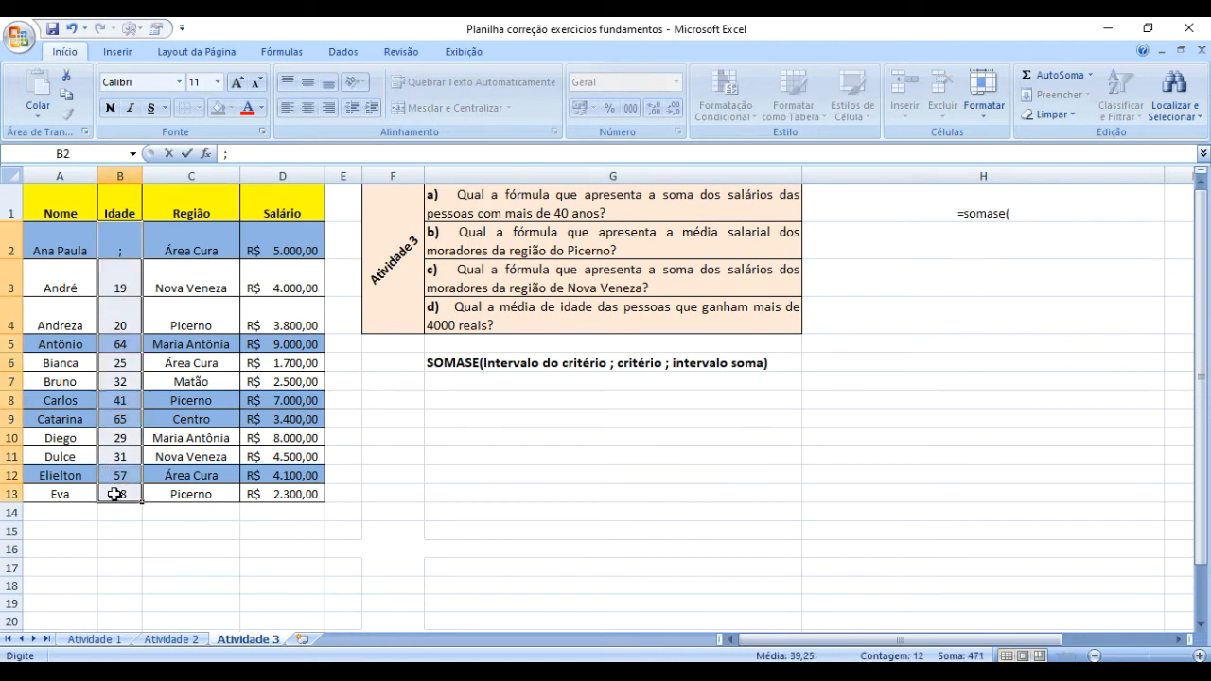
left_click(836, 462)
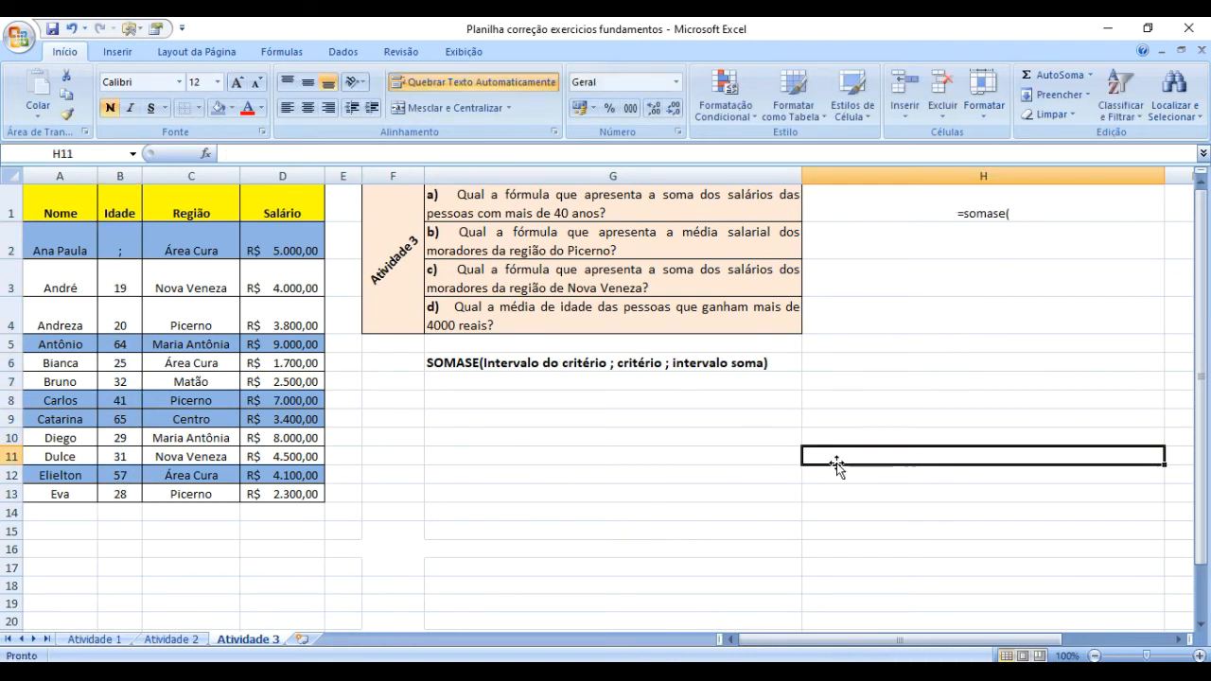
key("ctrl+z")
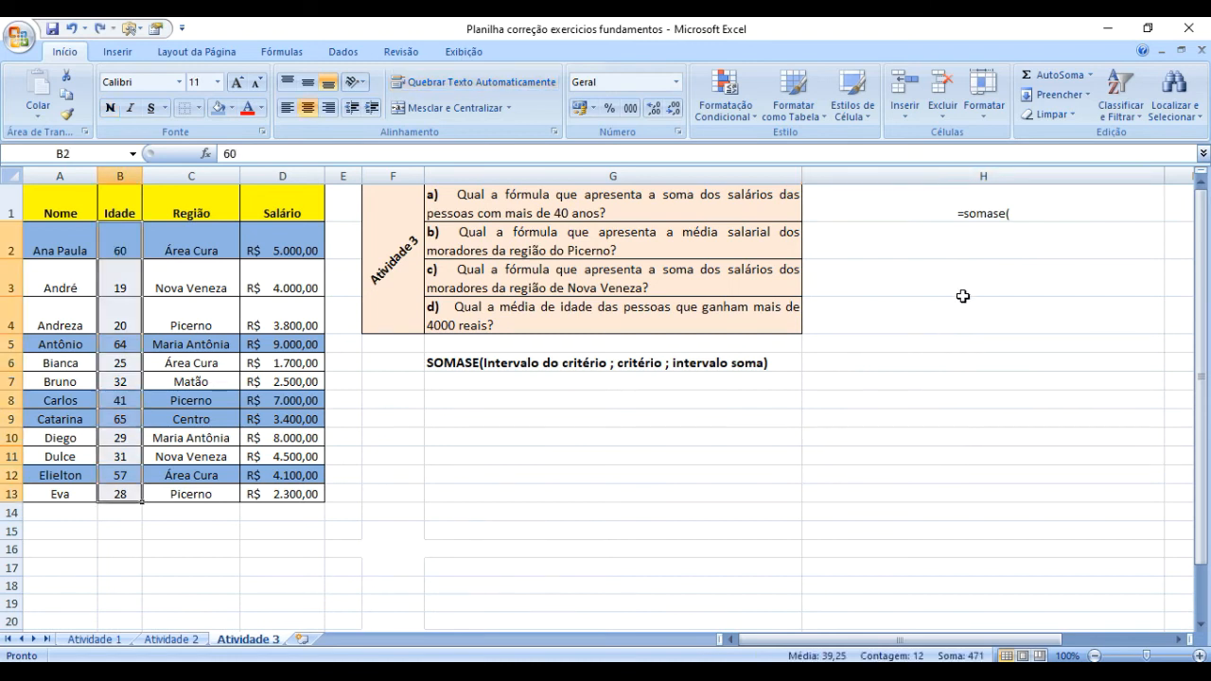
left_click(1029, 216)
double_click(1029, 212)
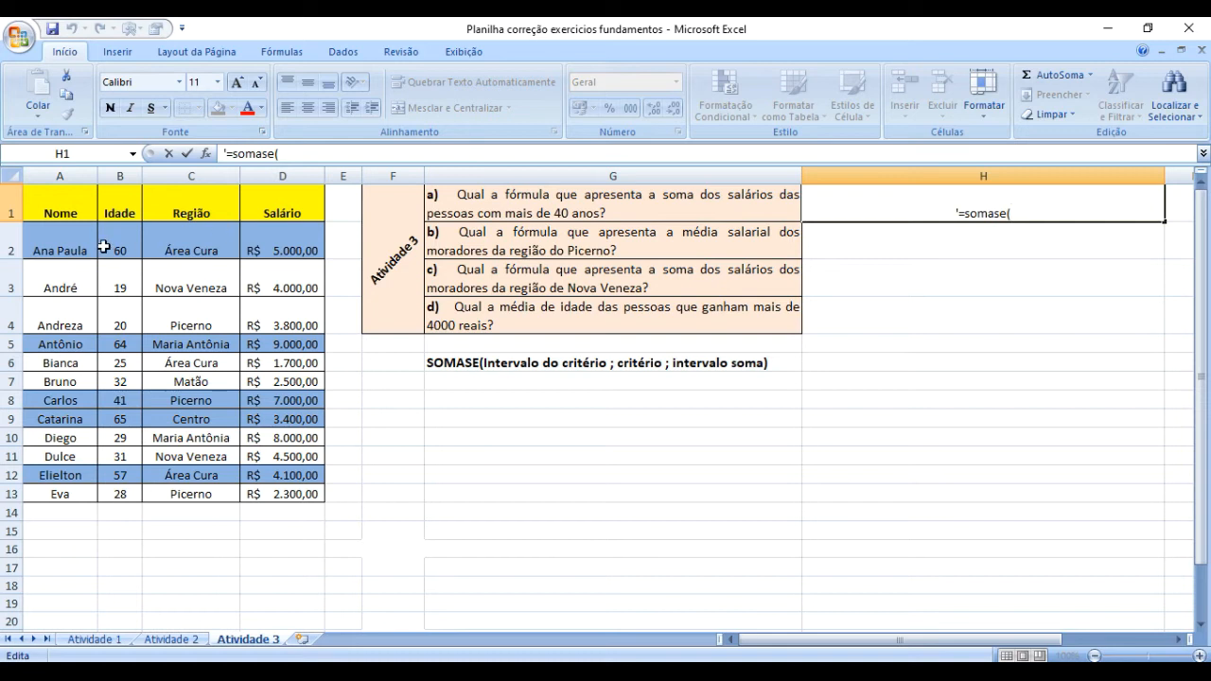
left_click_drag(113, 248, 124, 310)
left_click(1001, 229)
Turn the text in H1 into a live SOMASE formula and add the ages in B2:B13 as its criteria range.
left_click(963, 215)
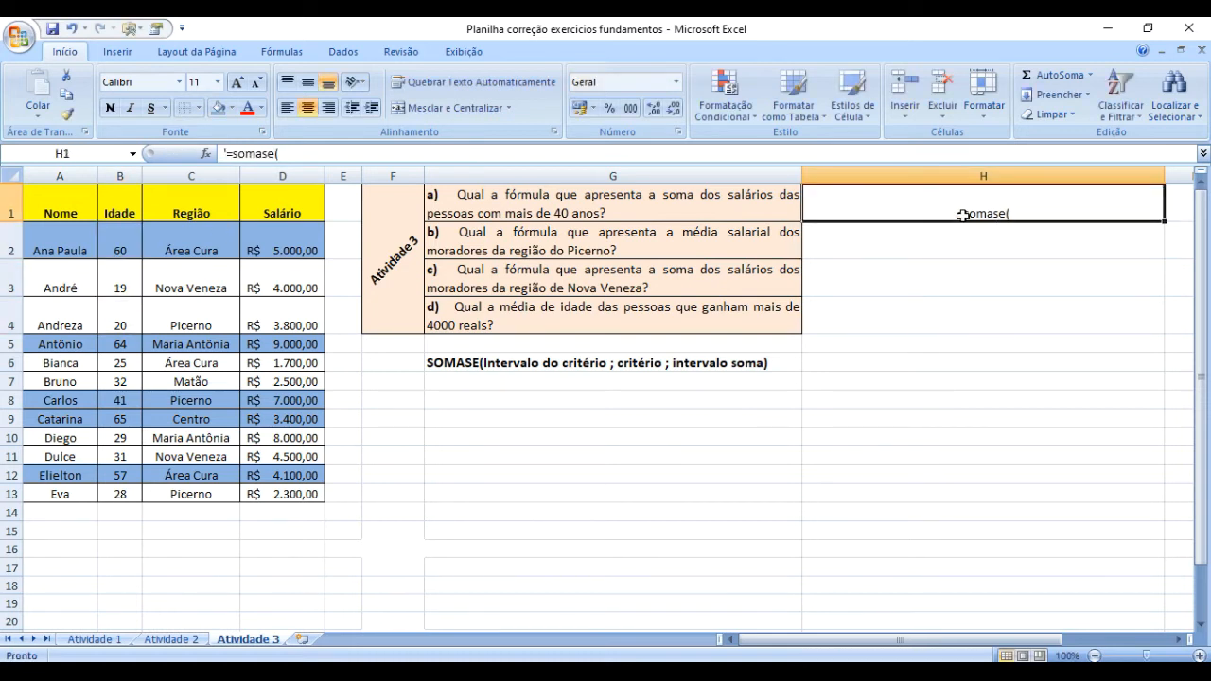
double_click(963, 216)
key("BackSpace")
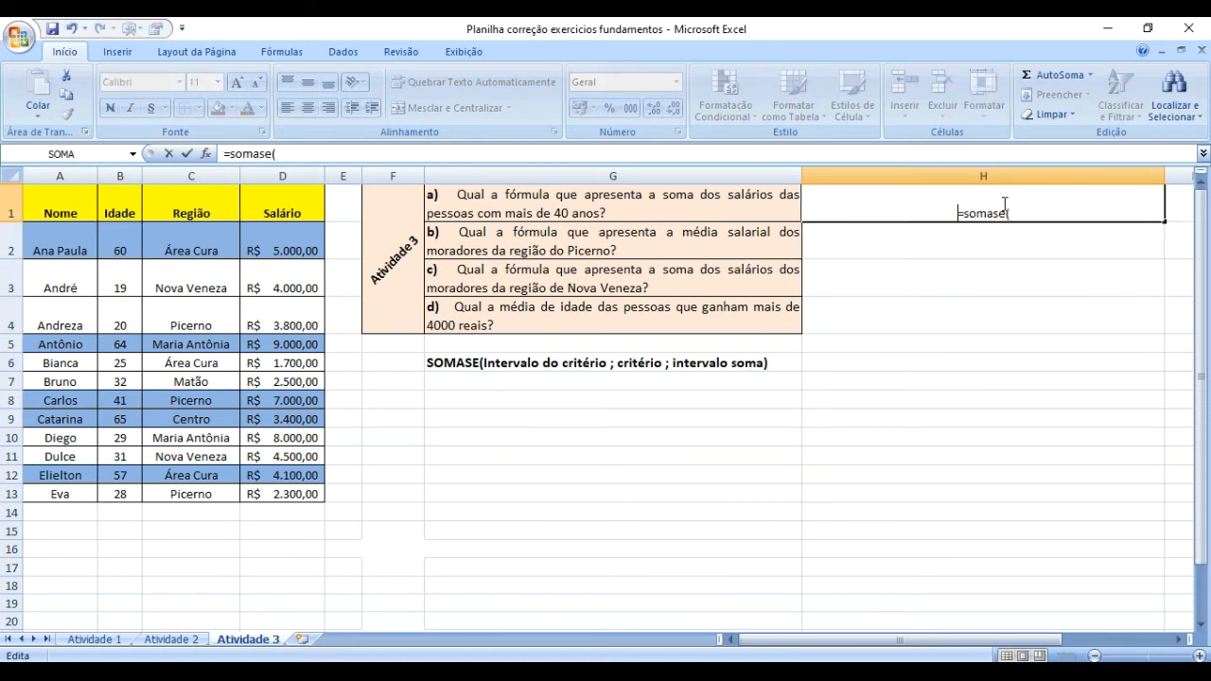
left_click(1033, 214)
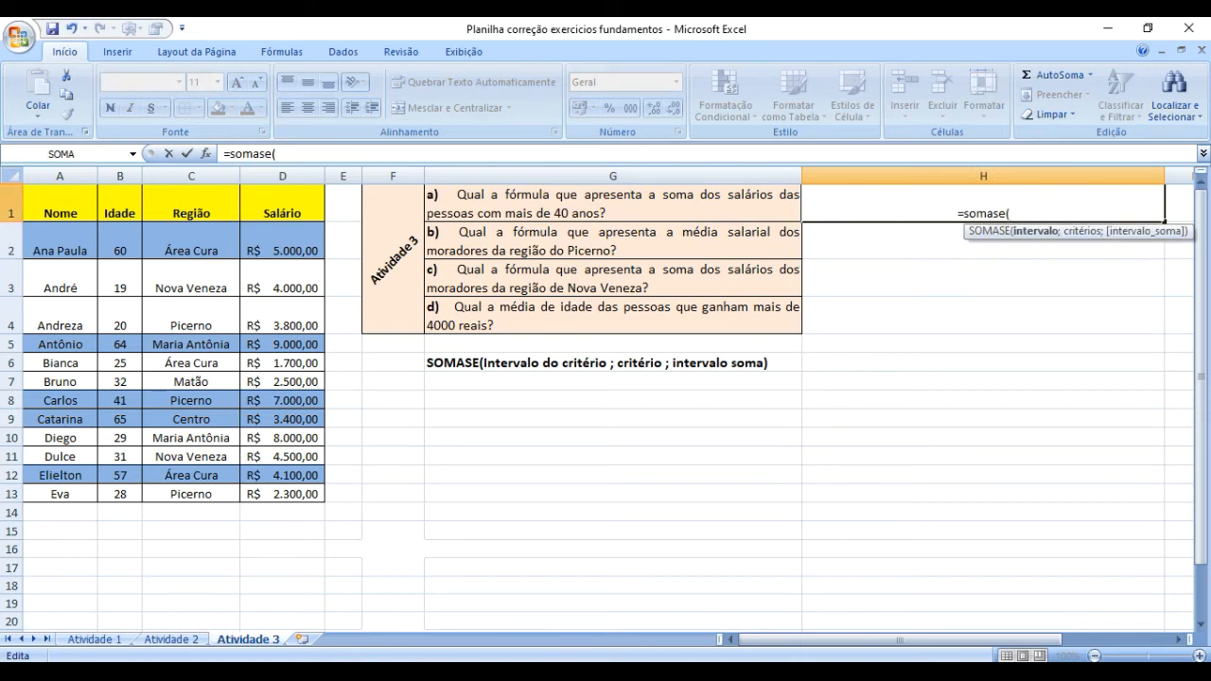
left_click_drag(122, 244, 134, 489)
type(";")
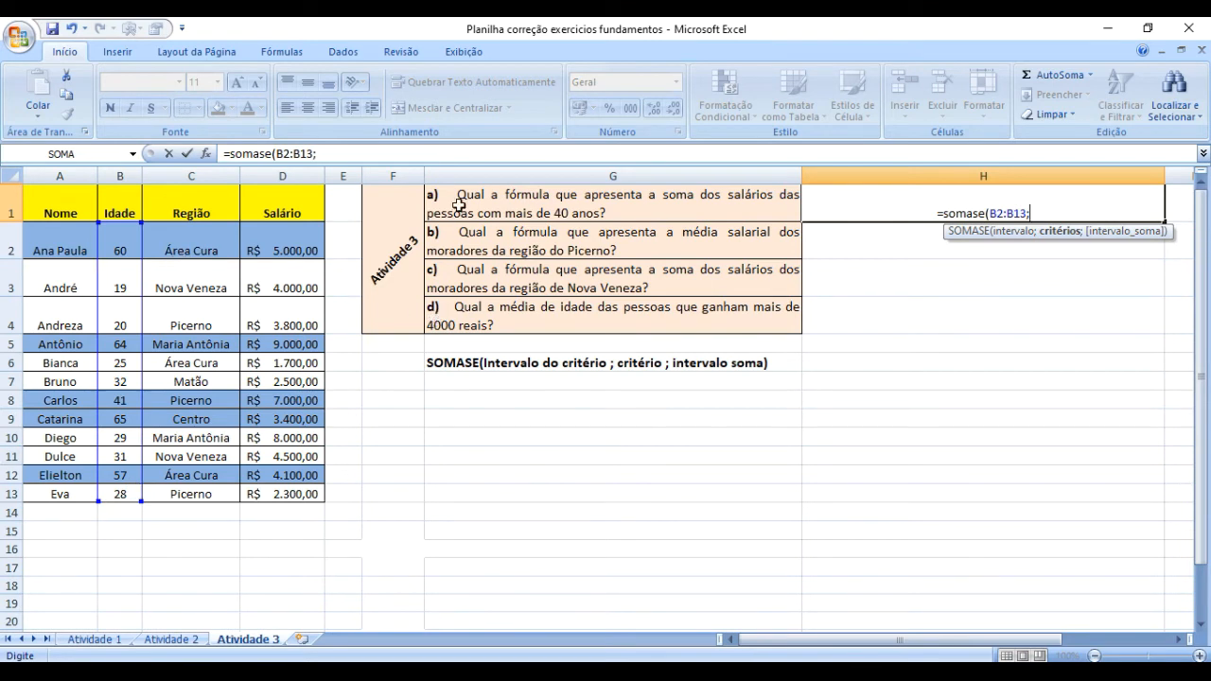
Complete the SOMASE formula in H1 with the criterion ">40" and the salaries in D2:D13 as the sum range.
left_click(386, 155)
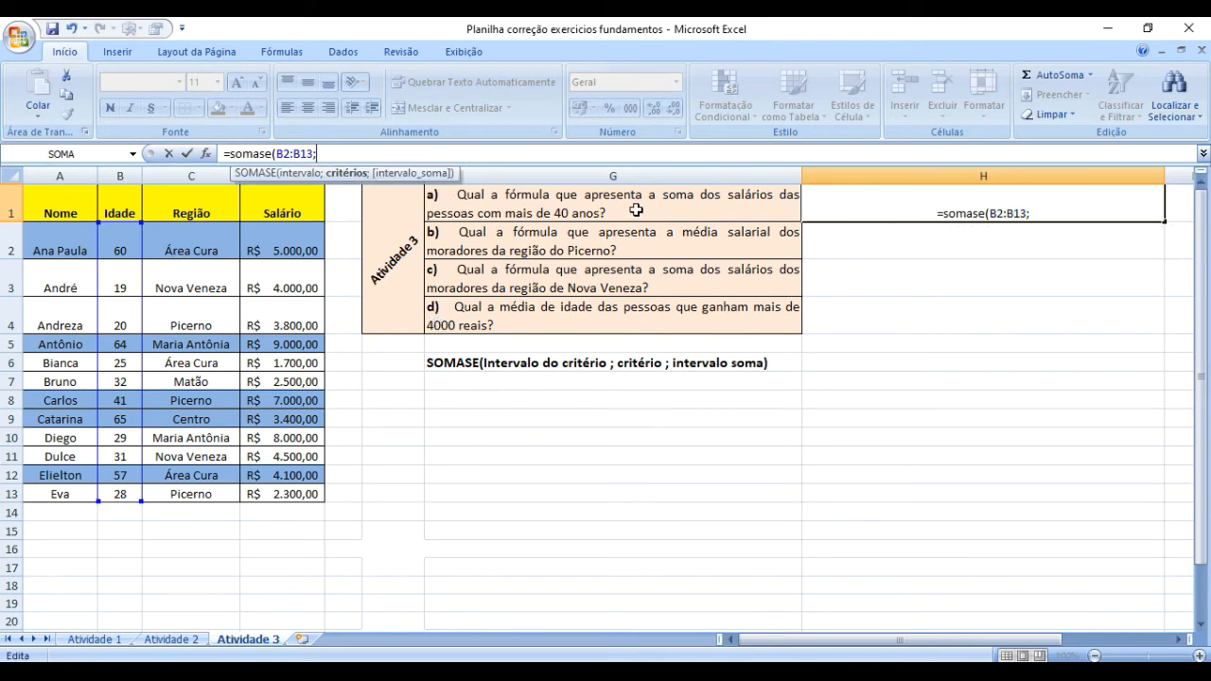
type("\"")
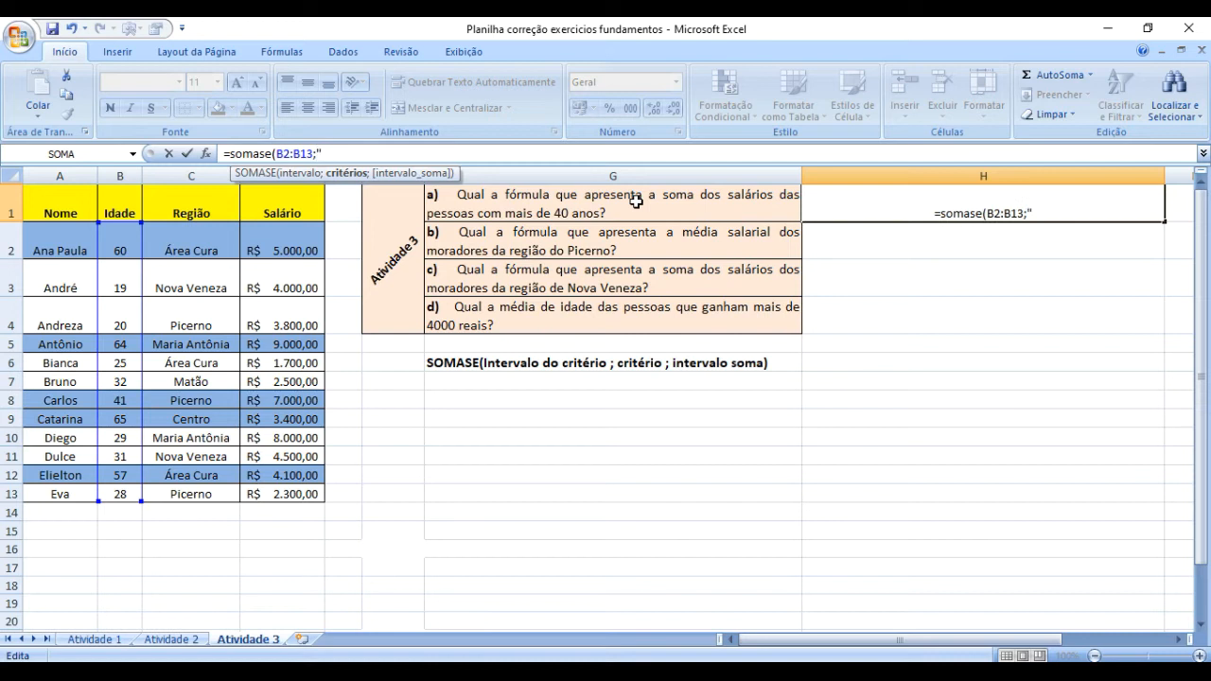
type(">40")
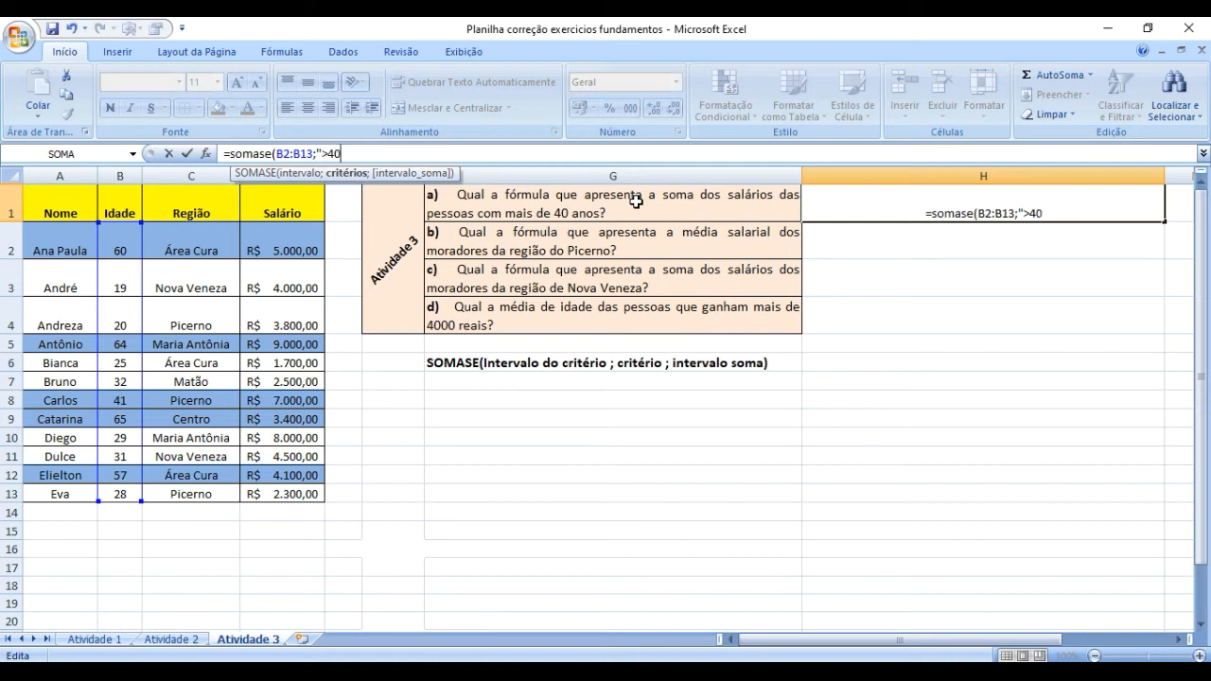
type("\"")
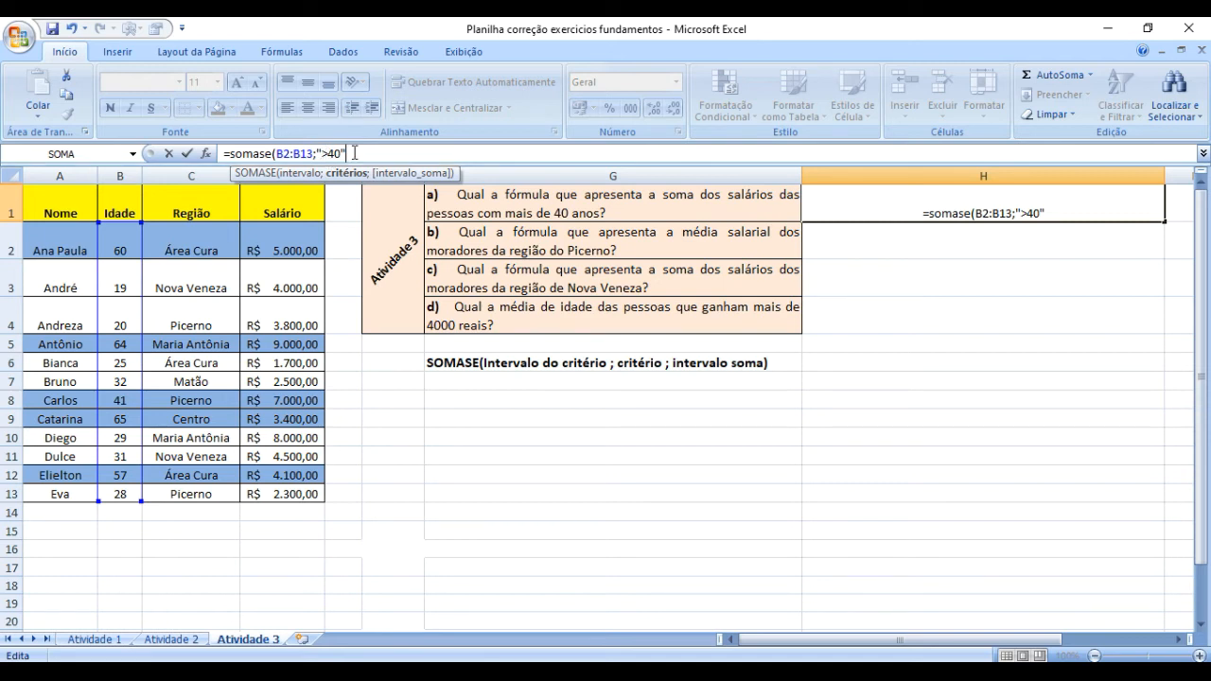
type(";")
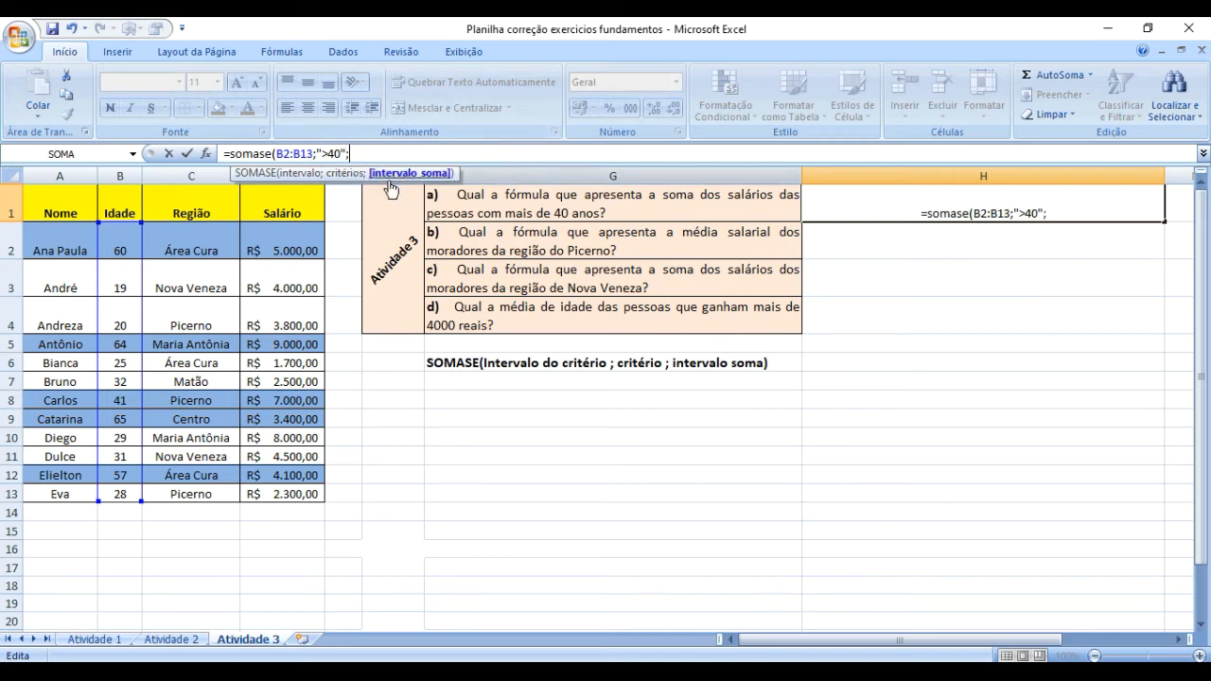
left_click_drag(288, 241, 289, 490)
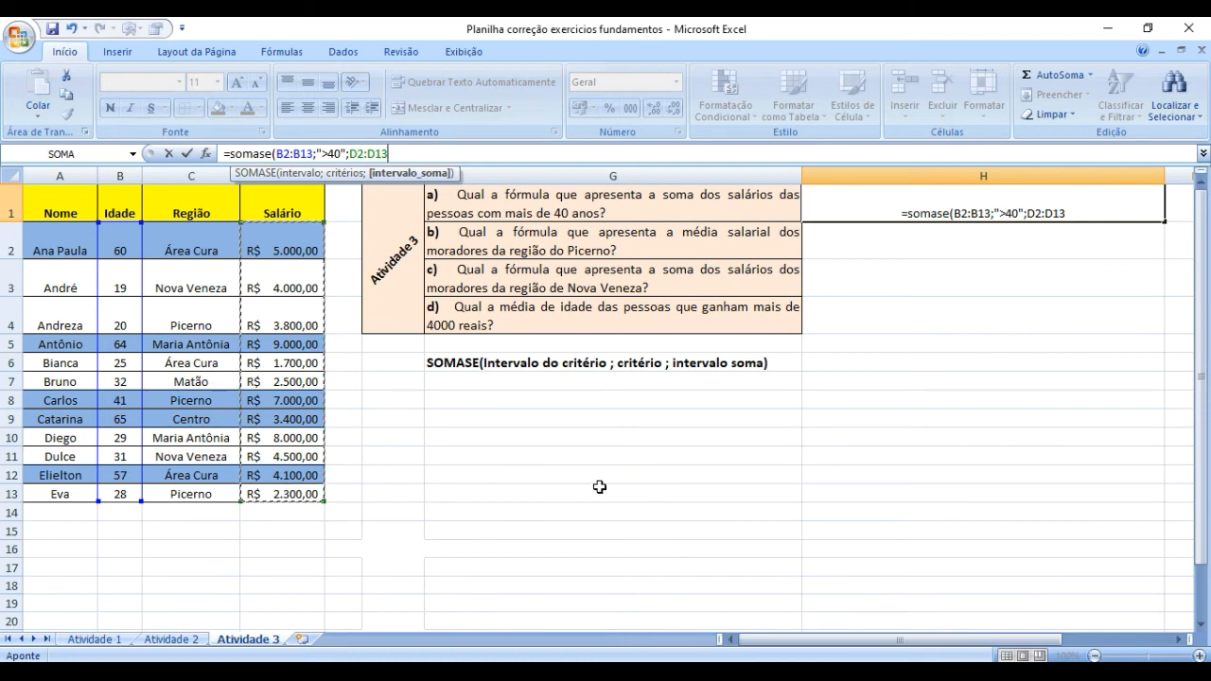
type(")")
key("Return")
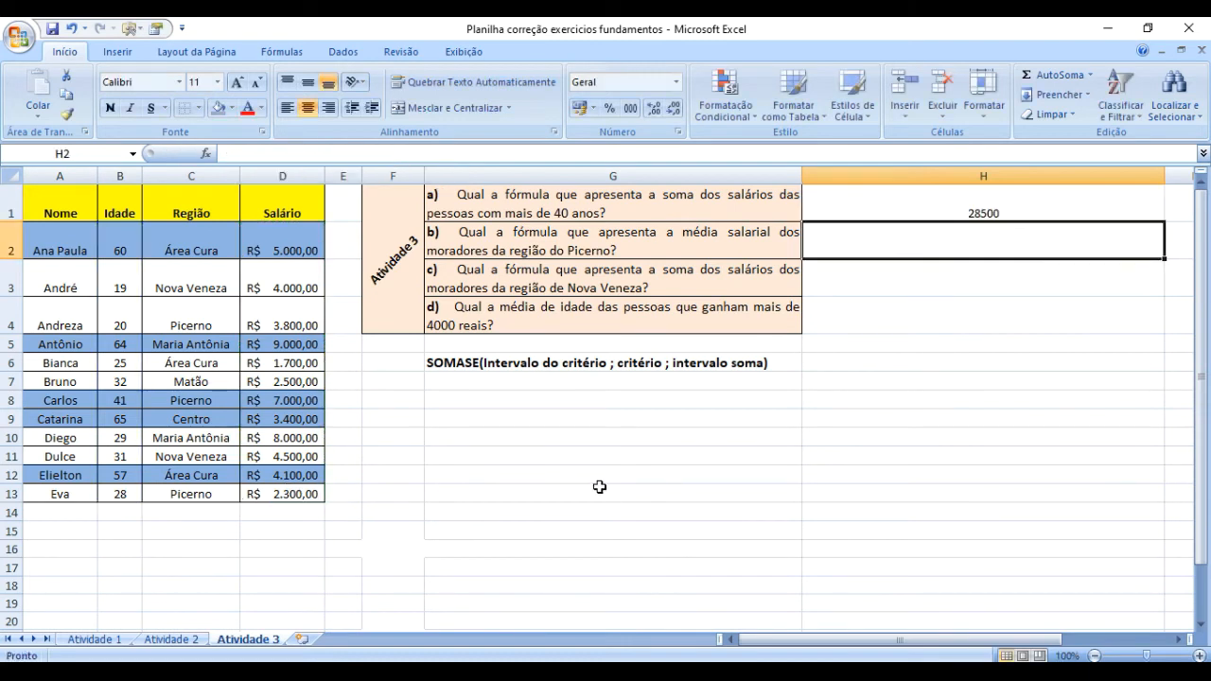
Convert the SOMASE formula in H1 to text by adding a leading apostrophe so the cell shows the formula.
left_click(991, 208)
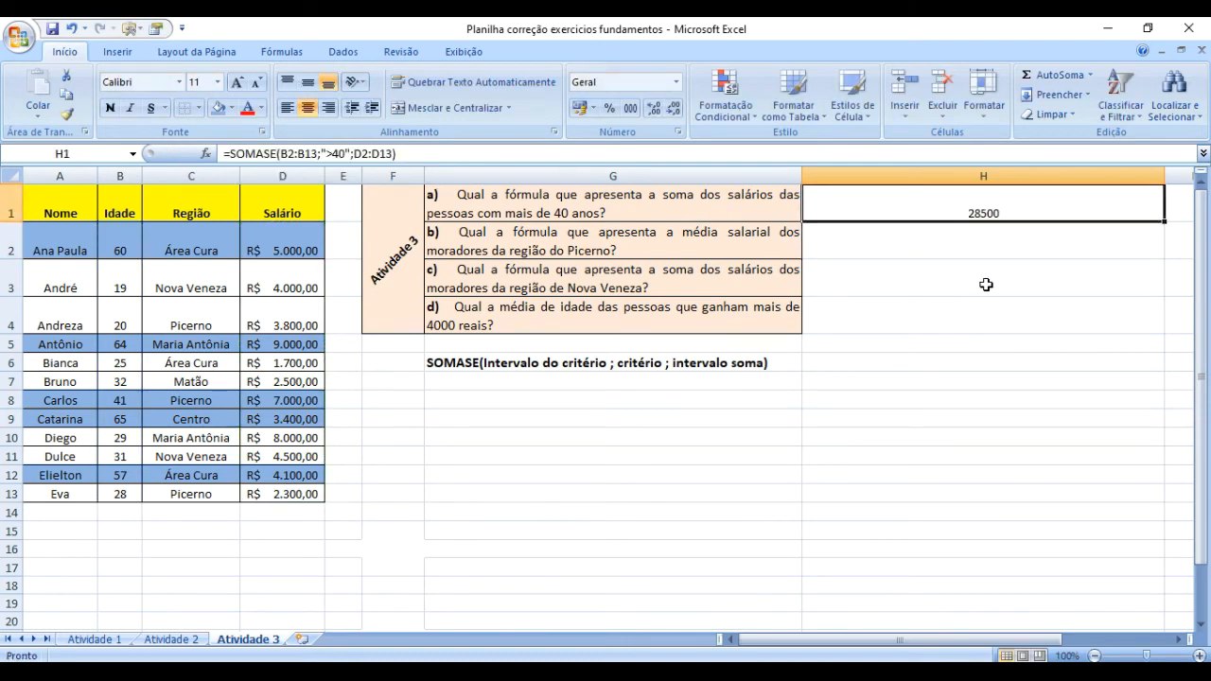
left_click(227, 157)
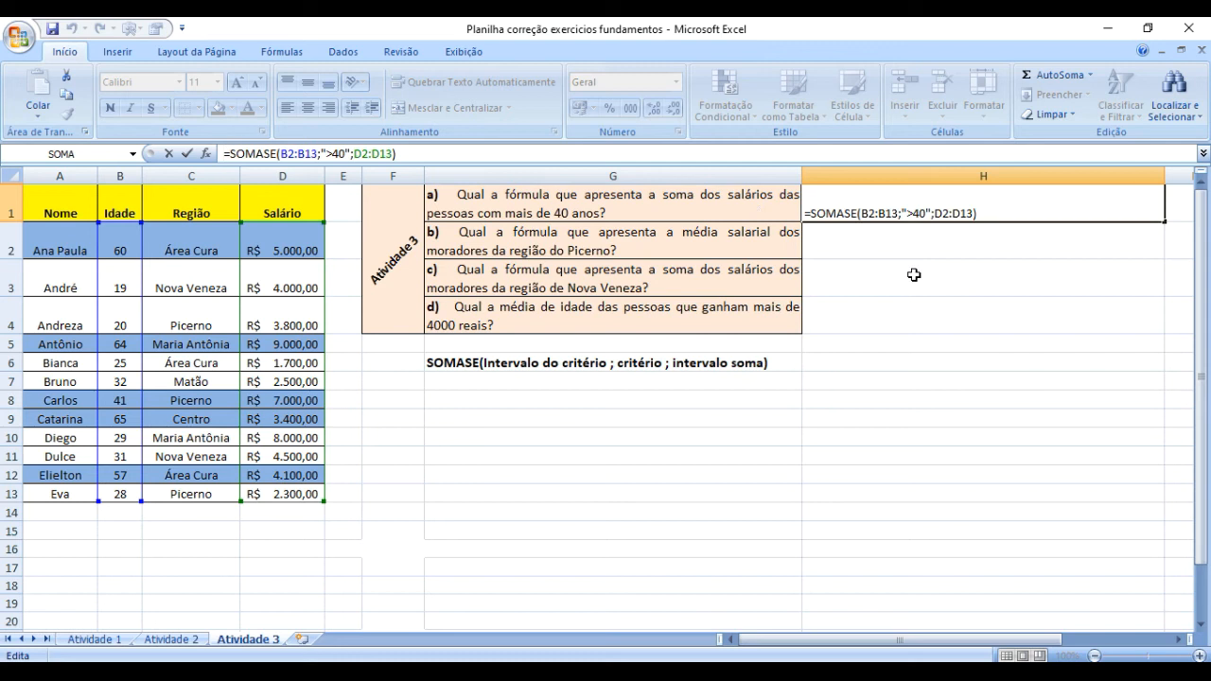
key("Return")
key("Up")
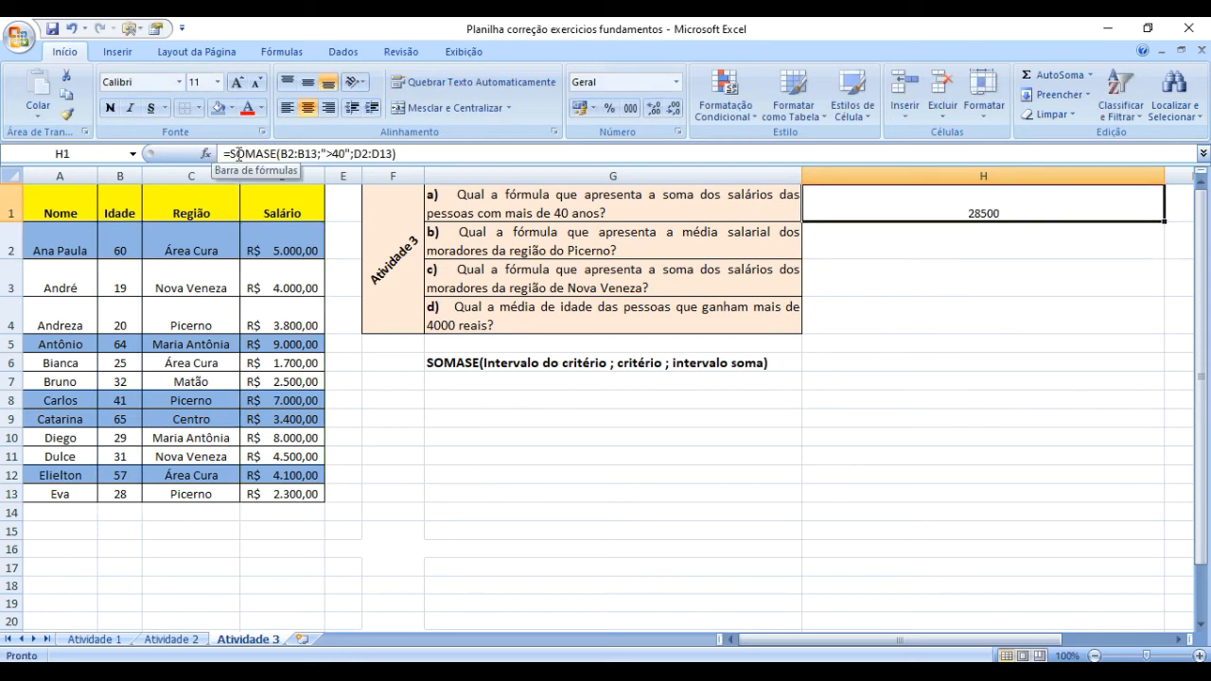
left_click(993, 314)
left_click(965, 206)
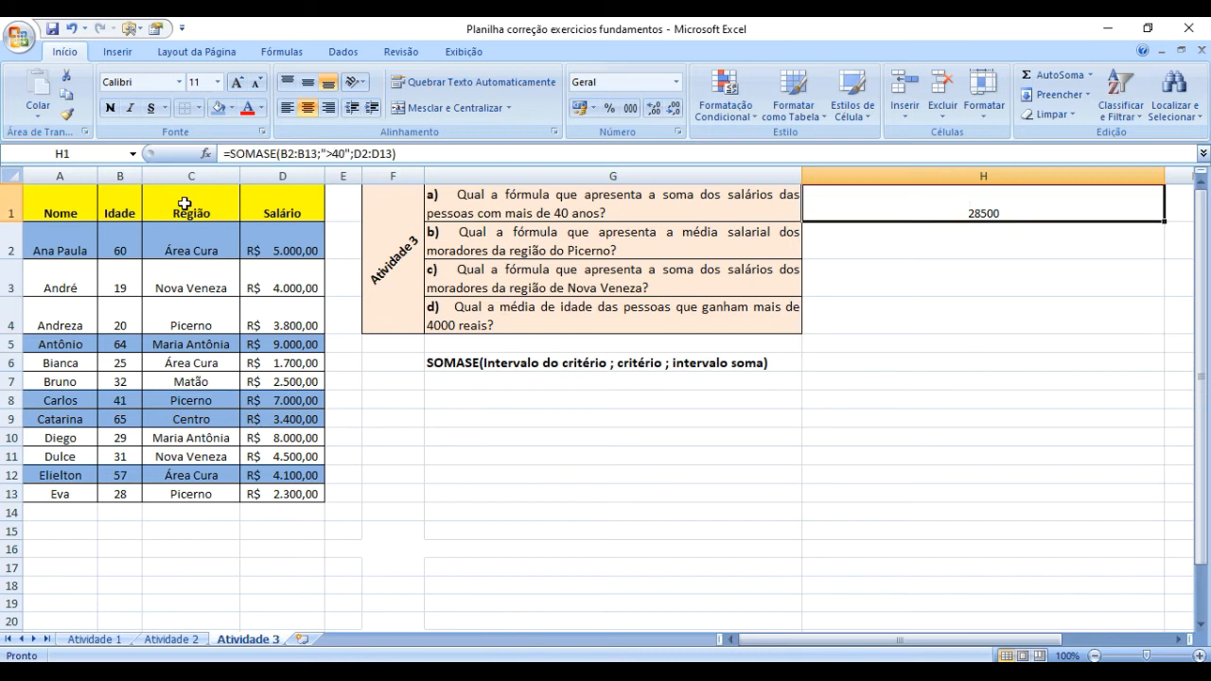
left_click(225, 152)
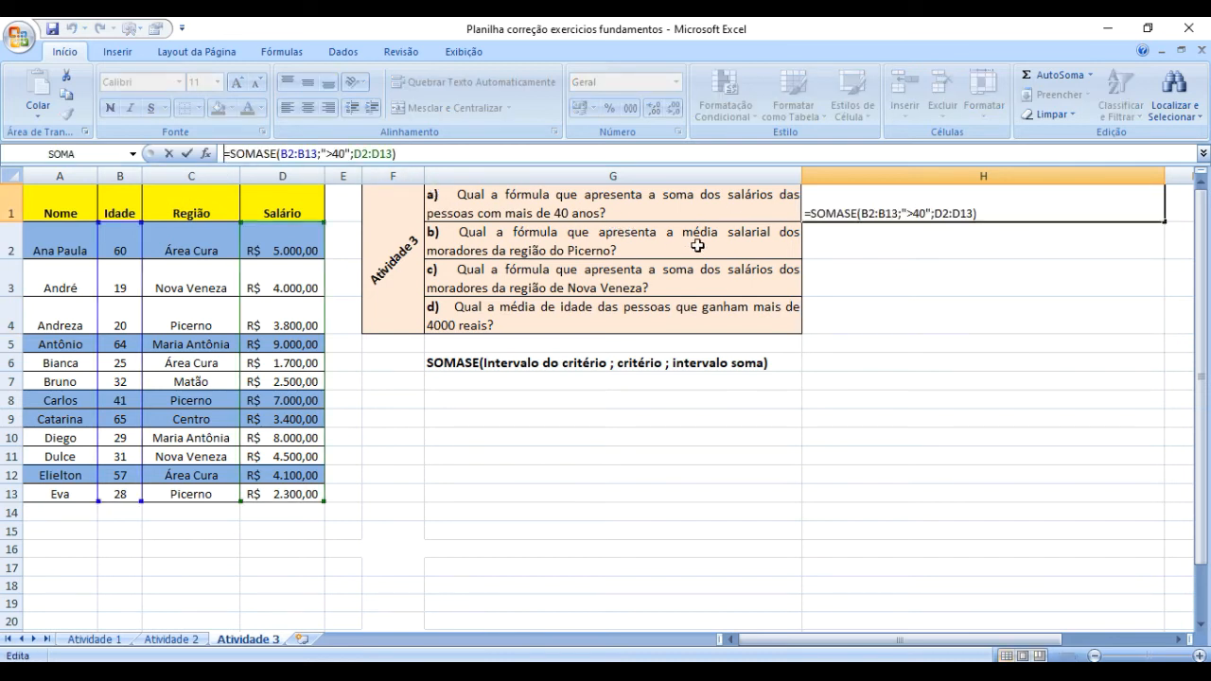
type("'")
key("Return")
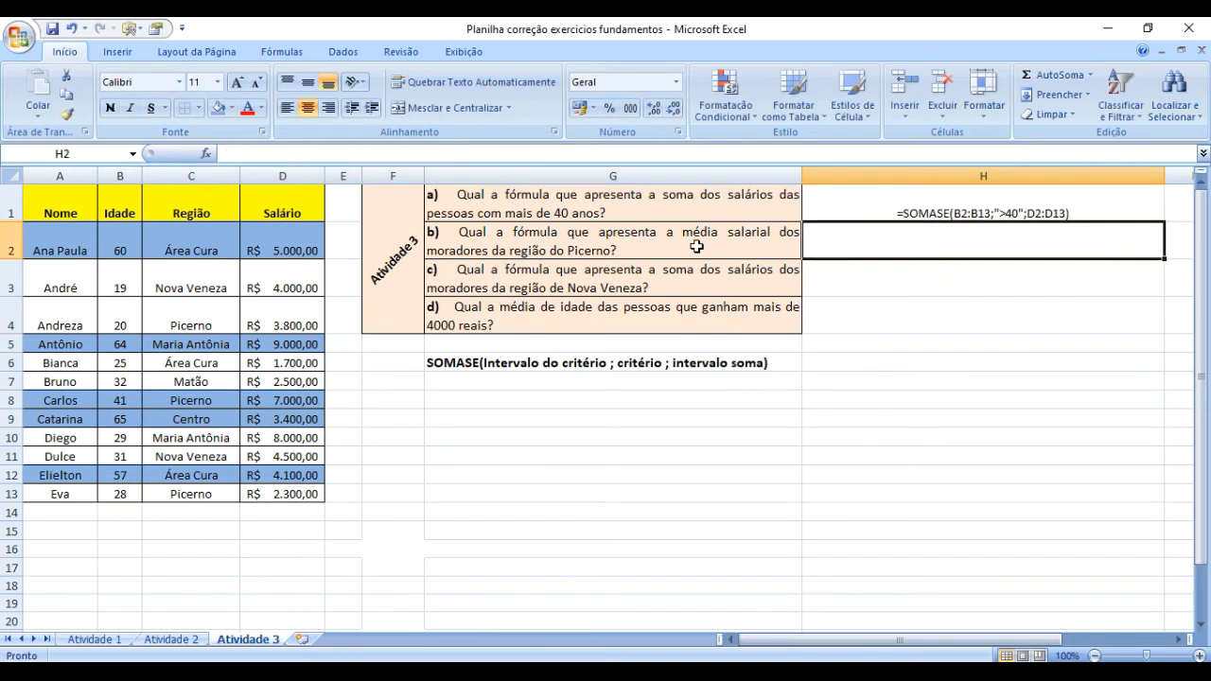
Increase the font size of the formula text in H1 to 16 and make it bold.
left_click(1034, 216)
left_click(1001, 380)
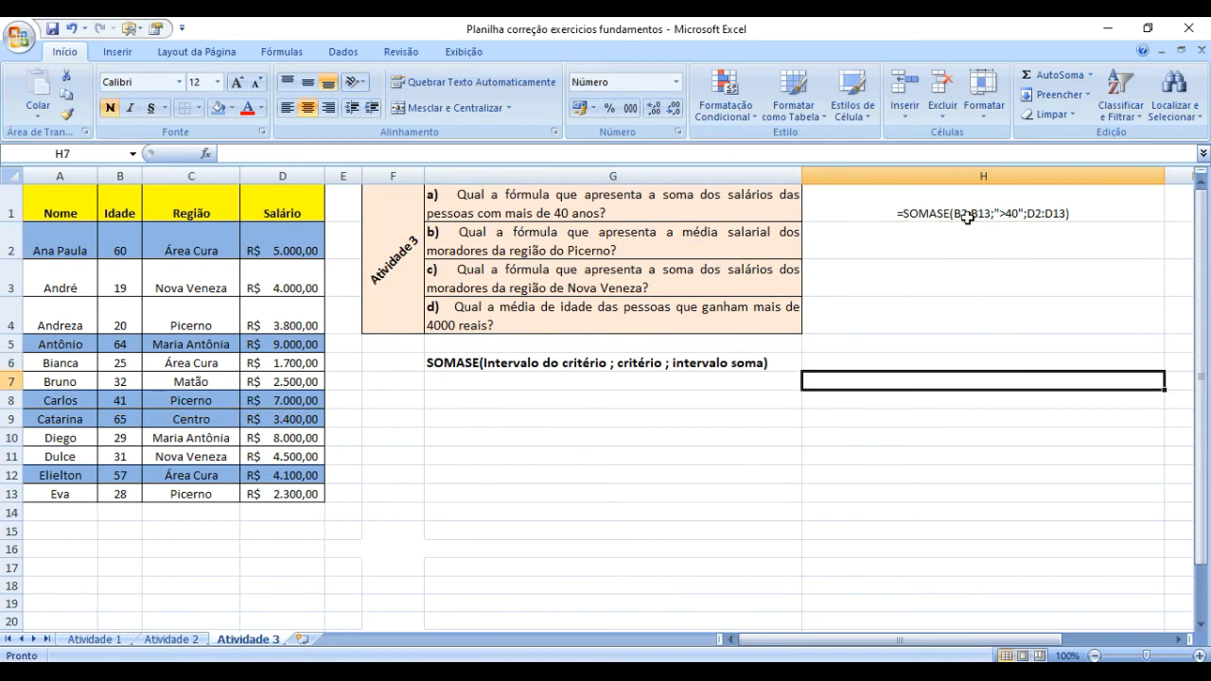
left_click(959, 208)
left_click(951, 265)
left_click(947, 210)
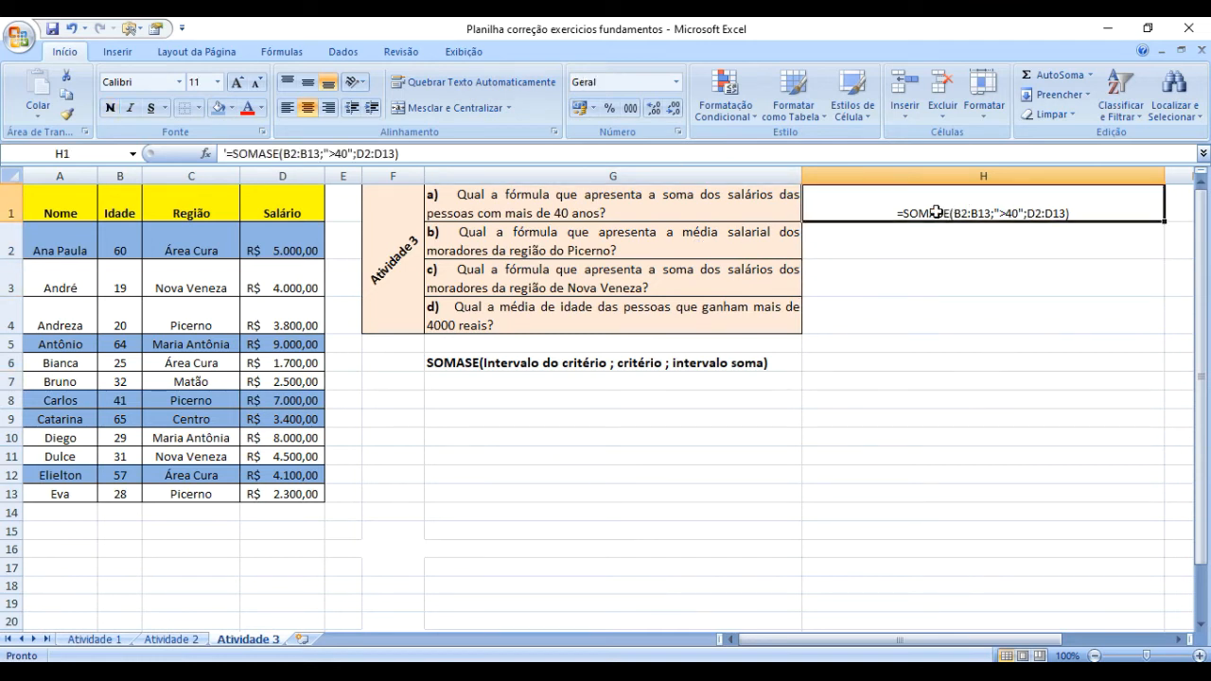
left_click(237, 82)
left_click(236, 83)
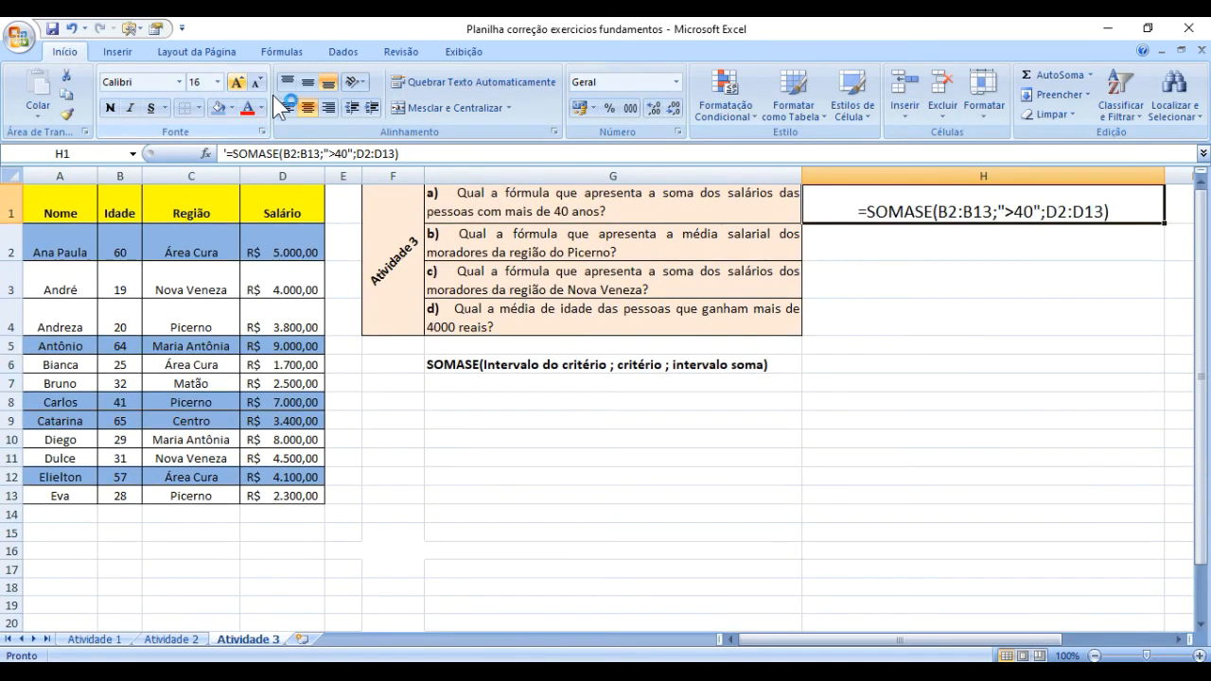
left_click(974, 325)
left_click(963, 214)
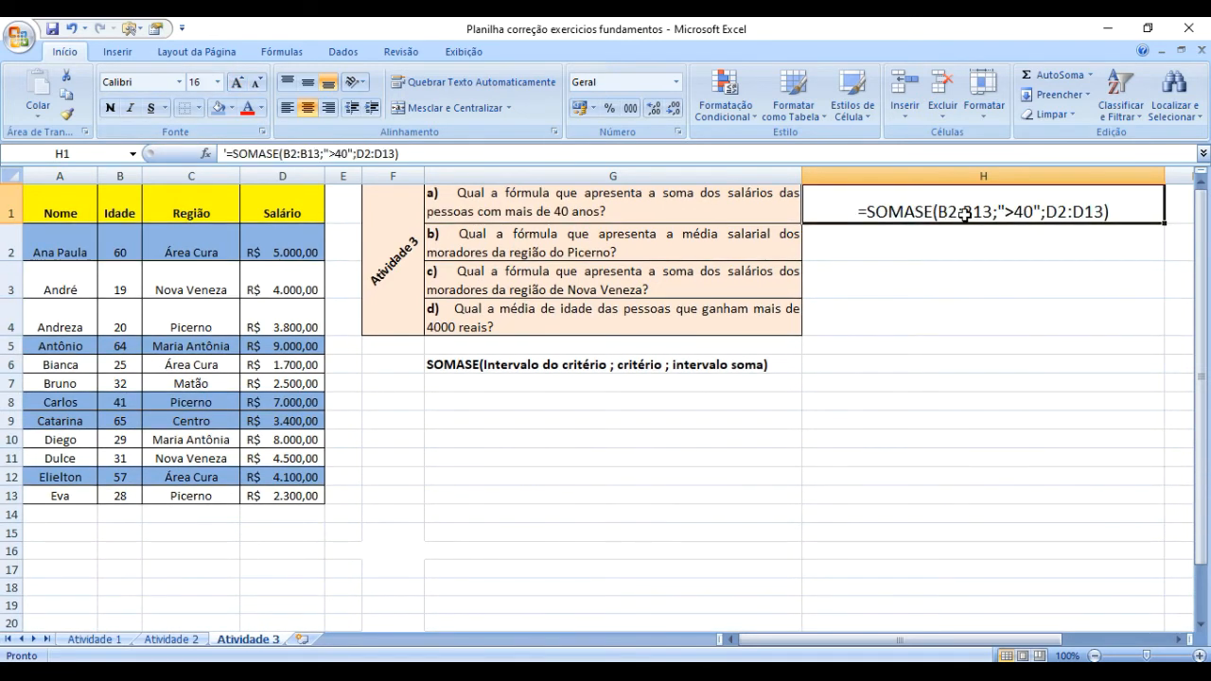
left_click(110, 108)
left_click(1049, 375)
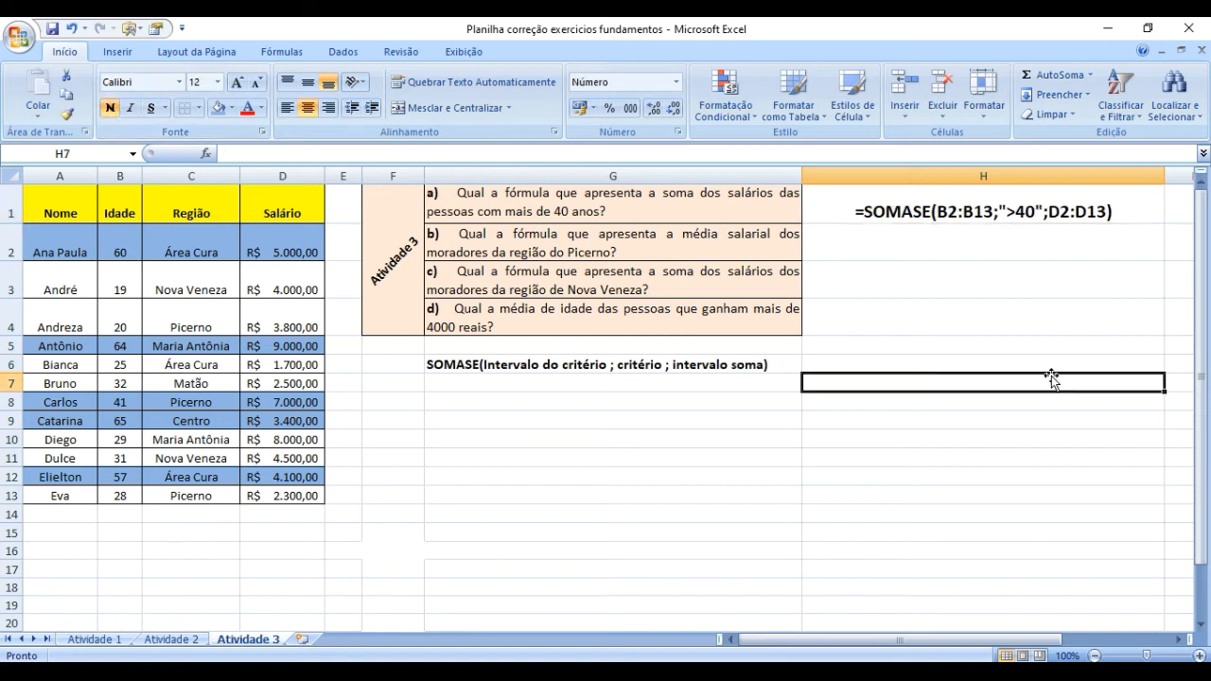
left_click(857, 214)
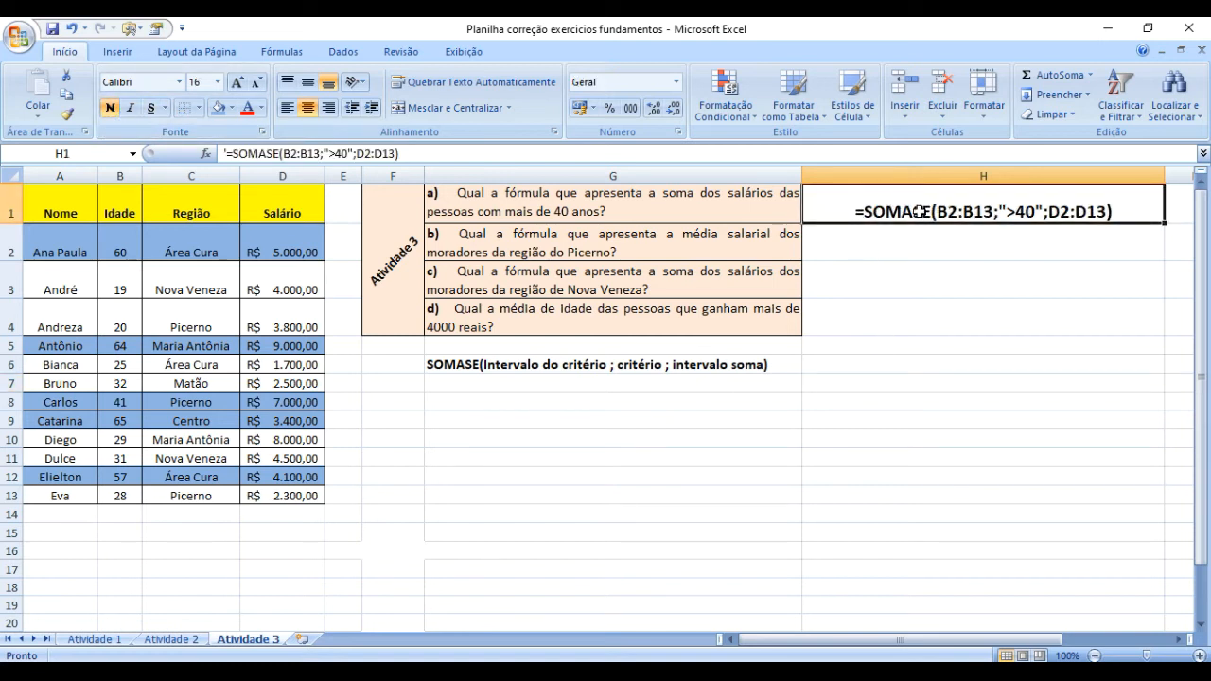
left_click(881, 255)
left_click(866, 215)
Start a MÉDIASE formula in H2 with the regions in C2:C13 as its criteria range.
left_click(871, 253)
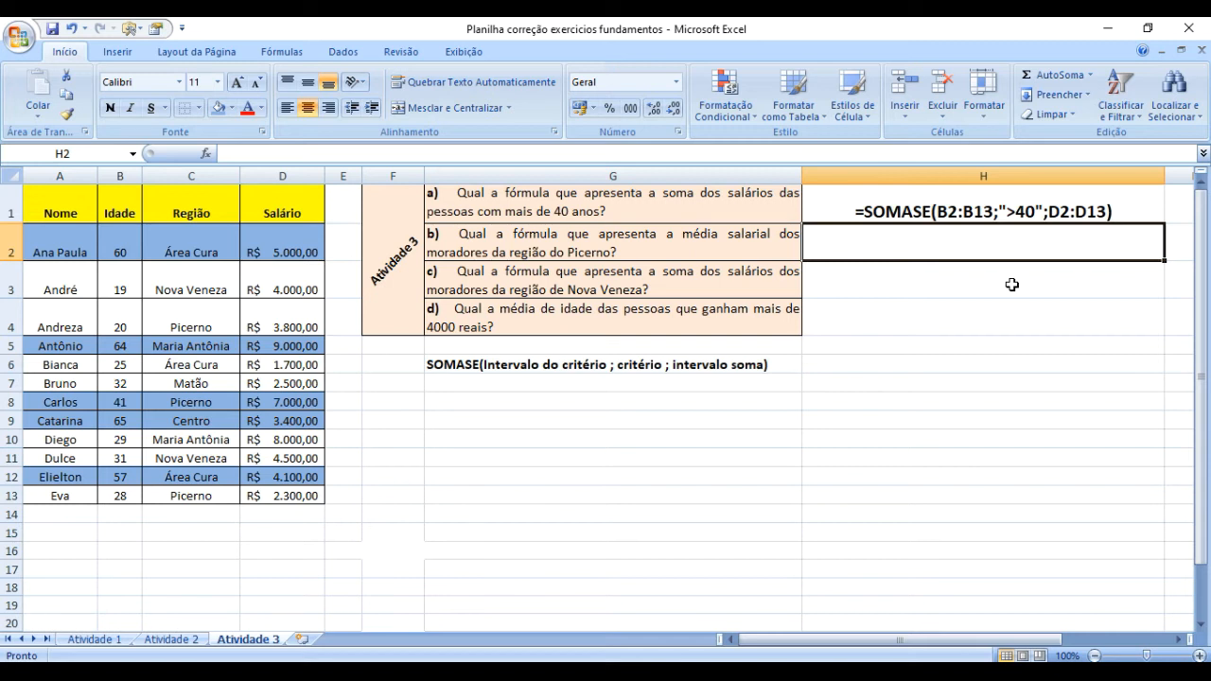
type("=")
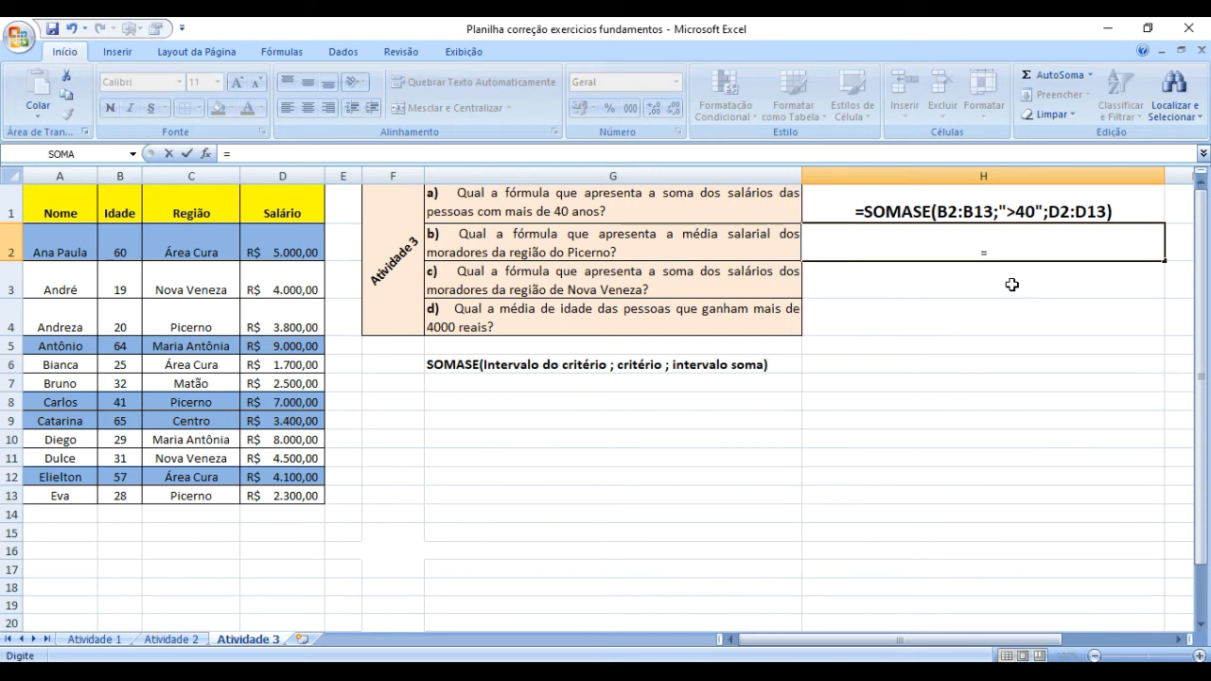
type("média")
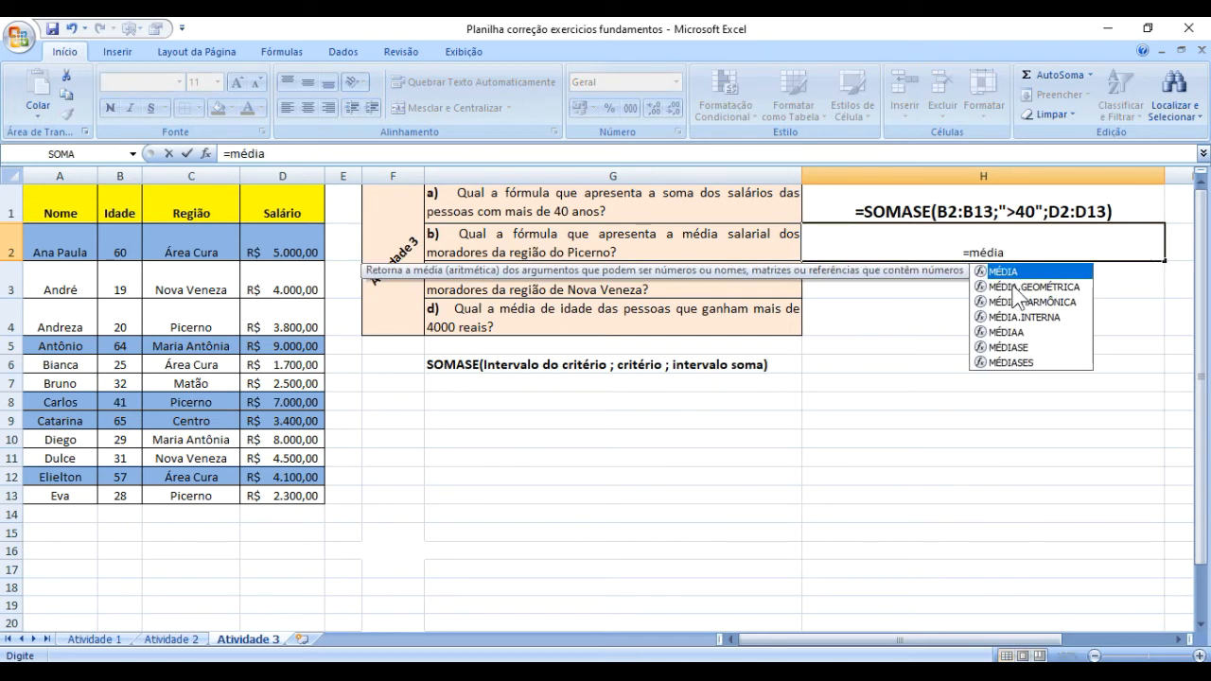
type("se(")
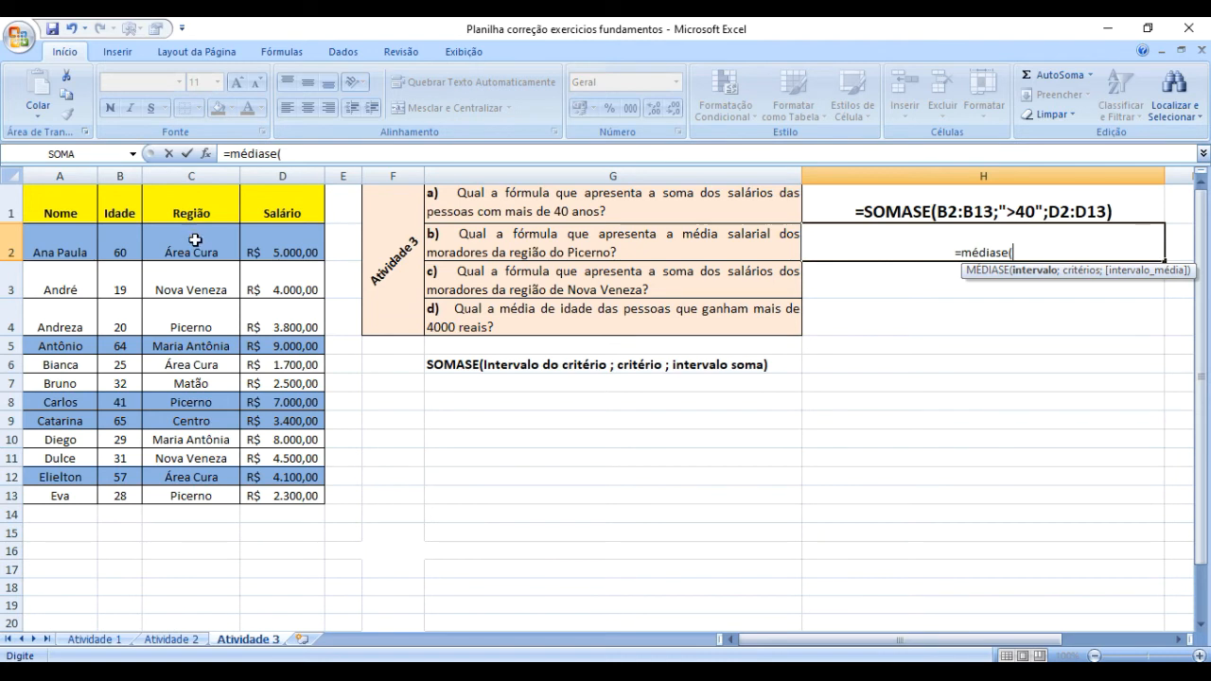
left_click_drag(192, 239, 182, 495)
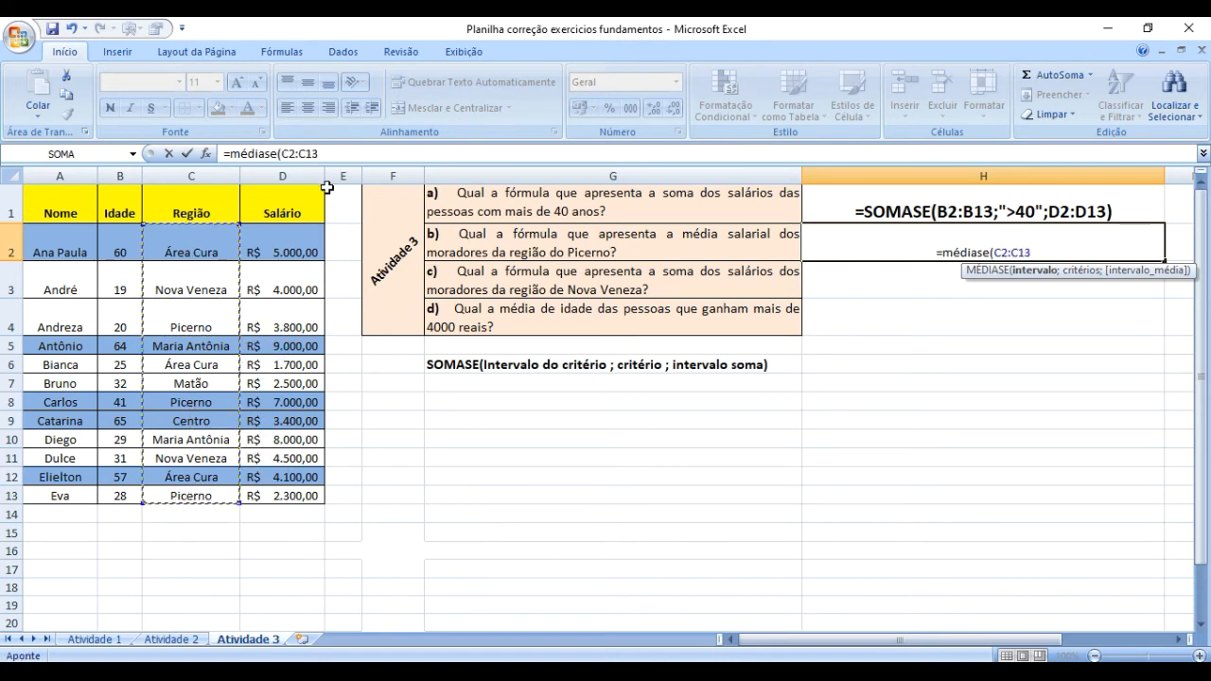
Add the criterion "=Picerno" as the second argument of the MÉDIASE formula in H2.
left_click(336, 153)
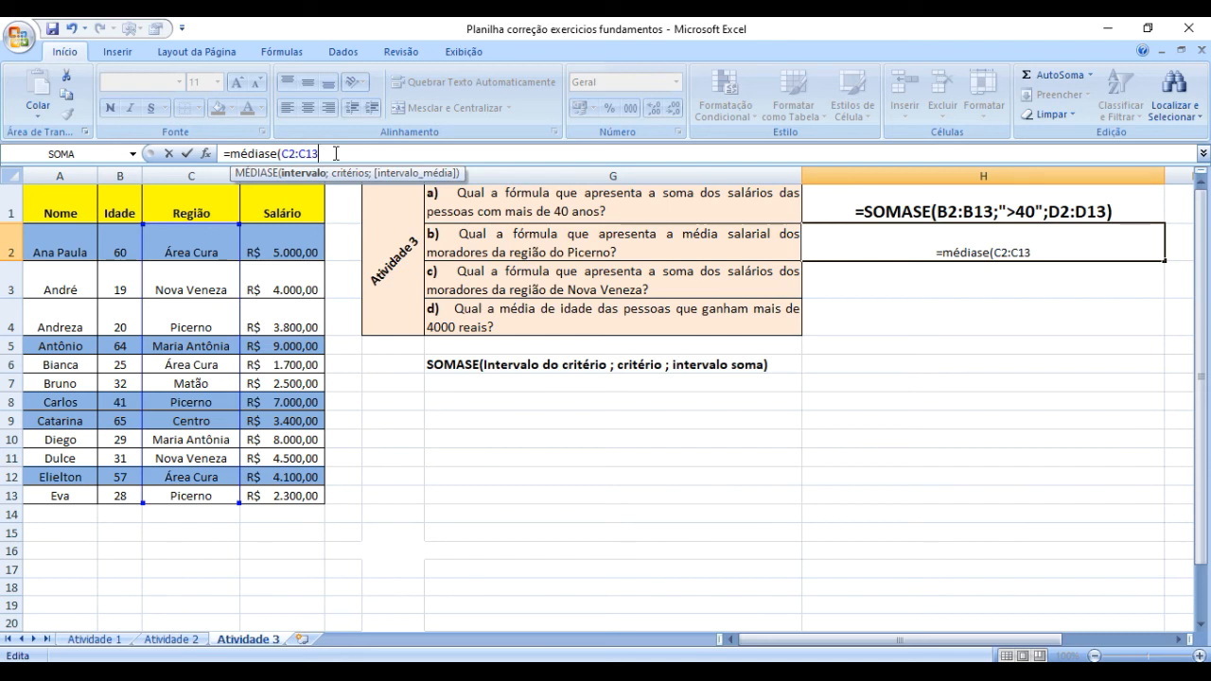
type(";")
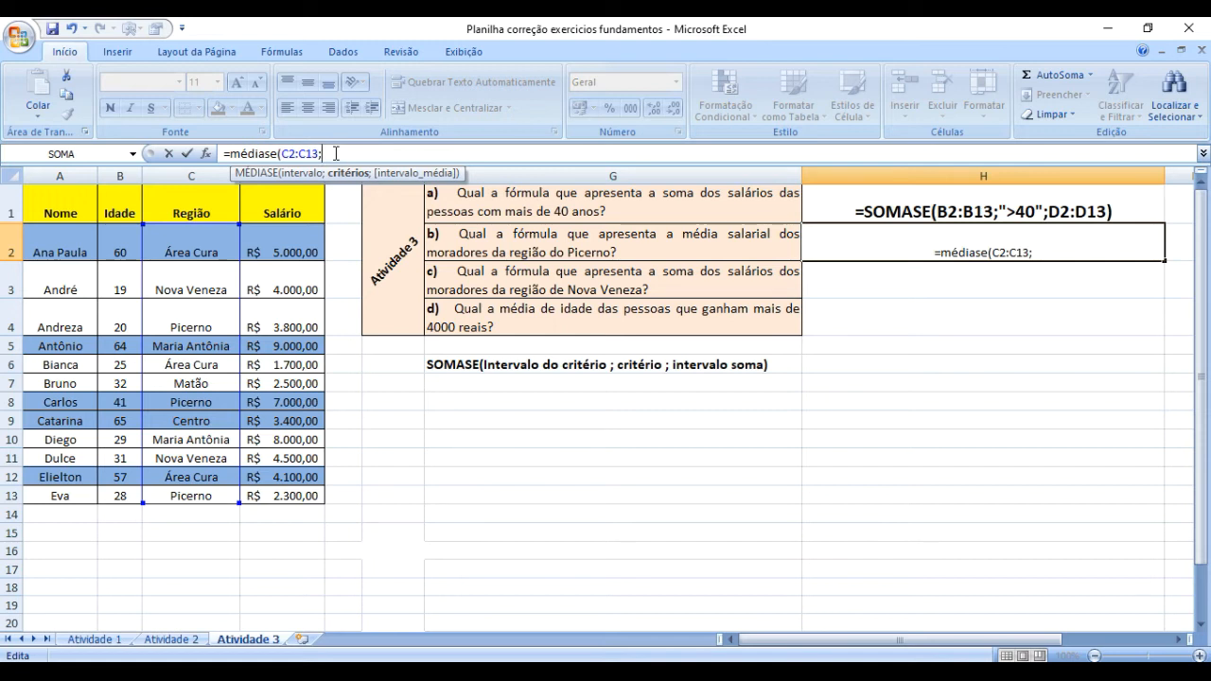
type("\"")
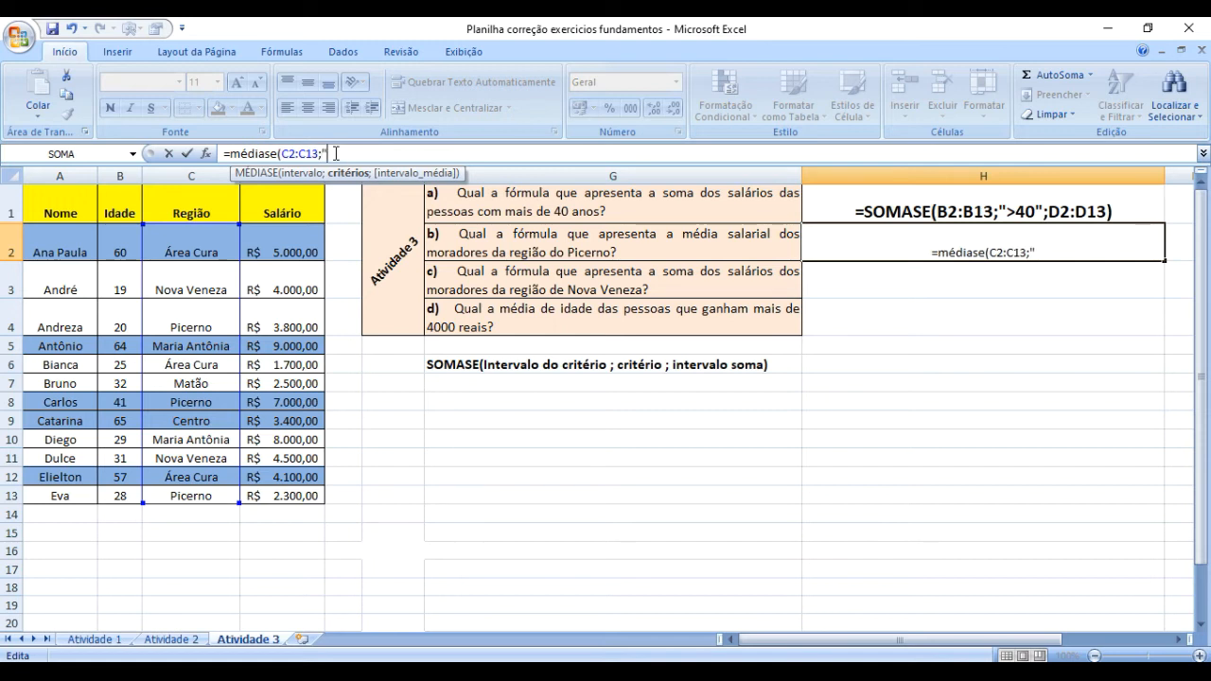
type("Pice")
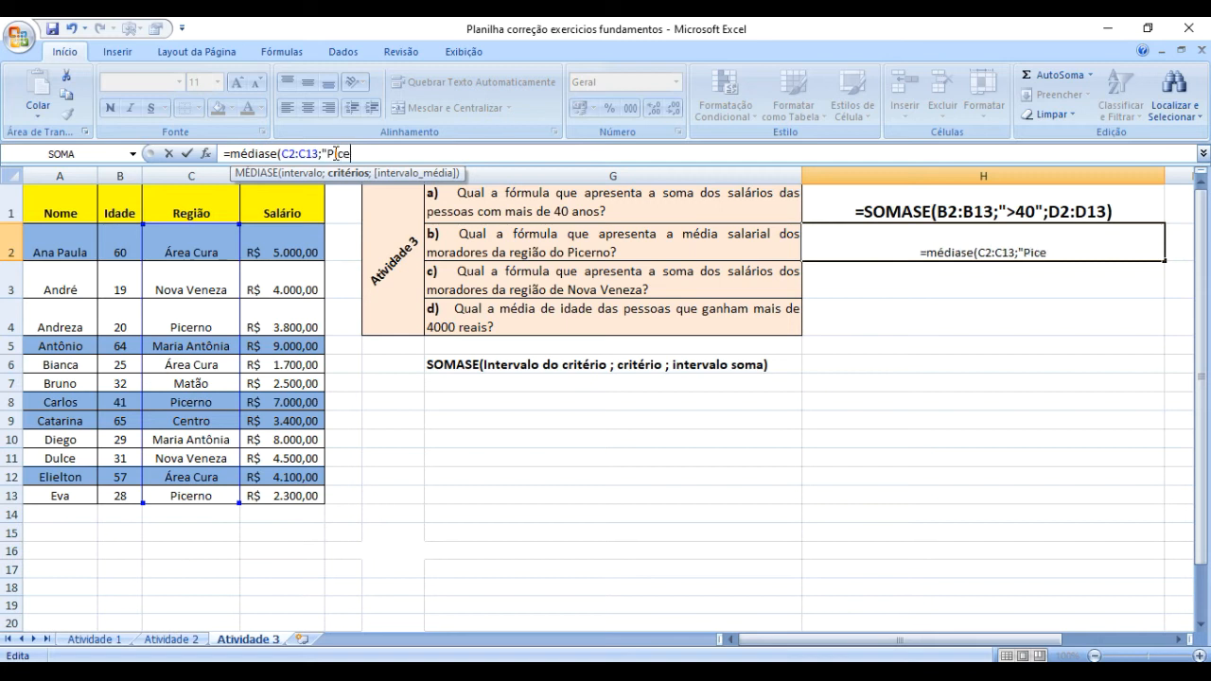
type("rno")
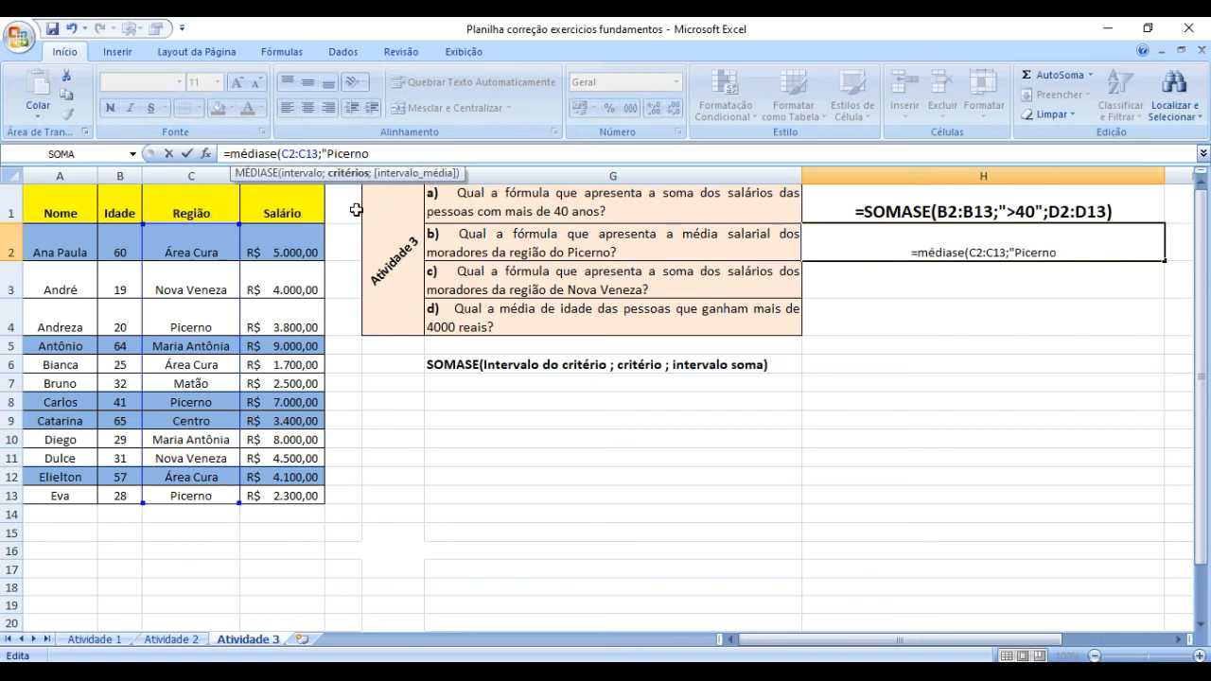
type("\"")
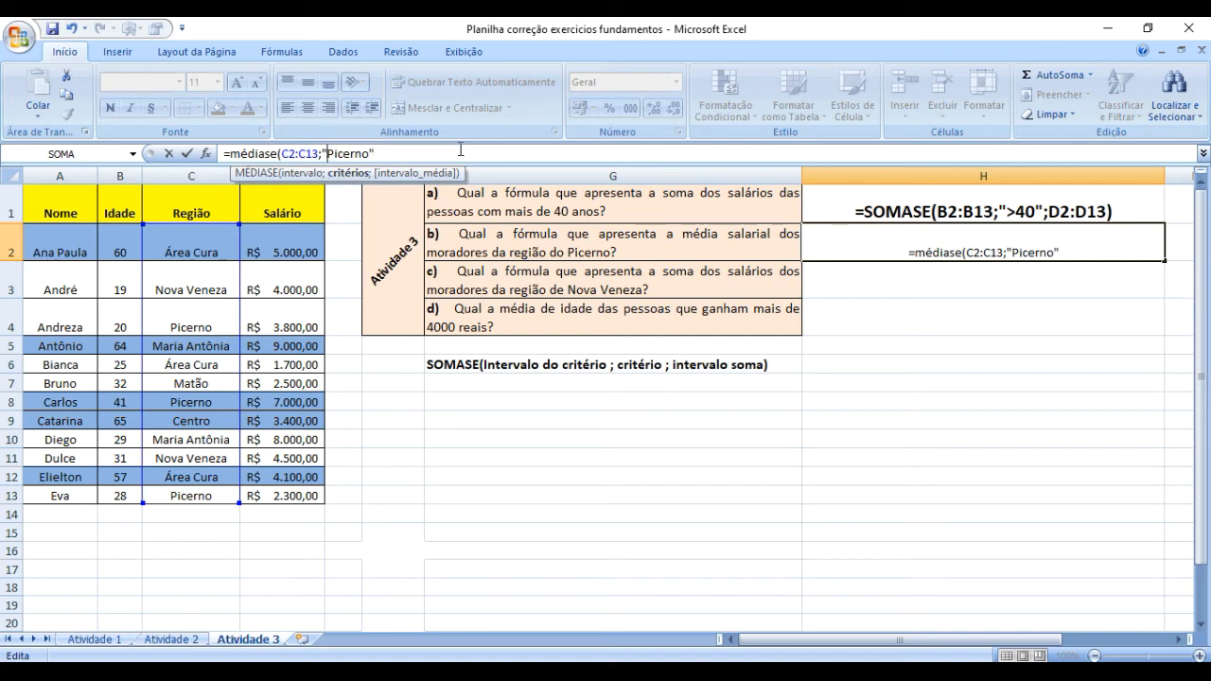
type("=")
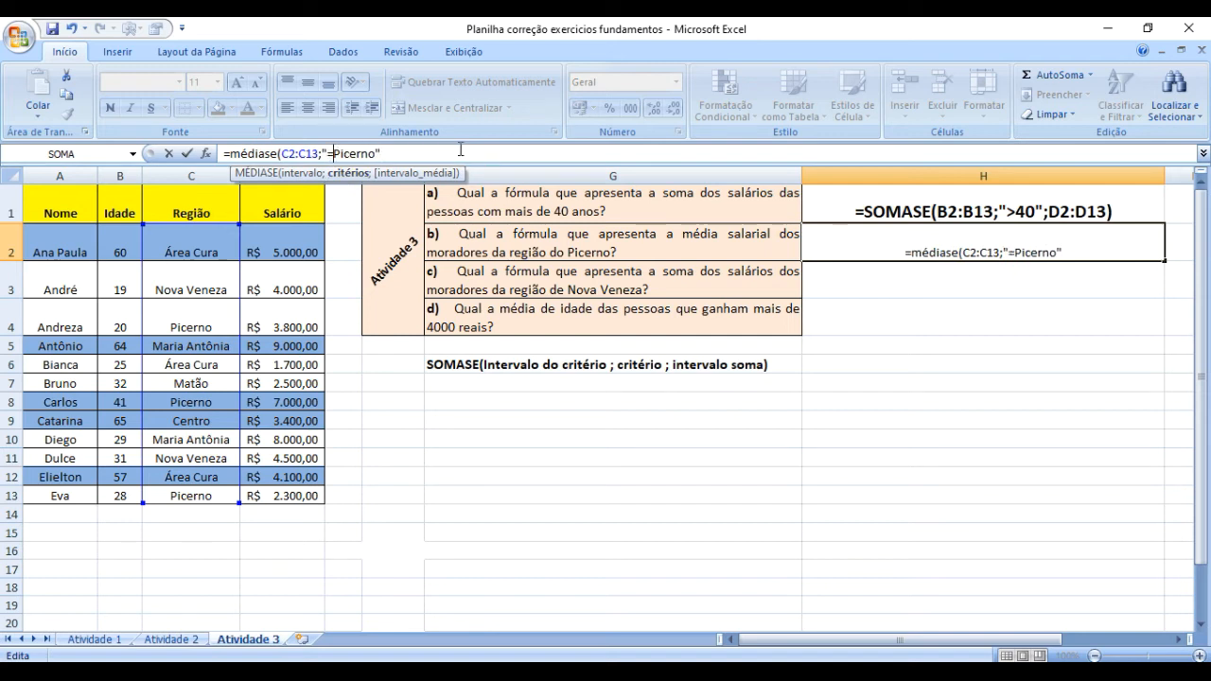
Change the MÉDIASE criterion in H2 to "Picerno" and complete the formula with the salaries in D2:D13 as the average range.
key("BackSpace")
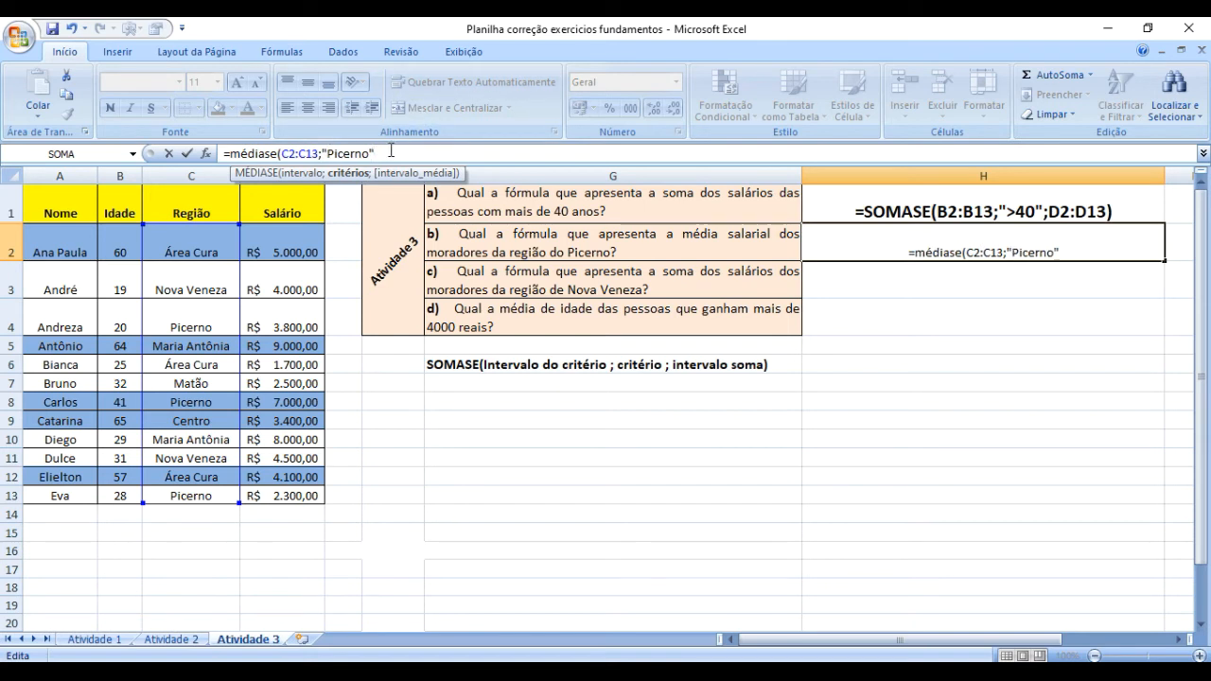
type(";")
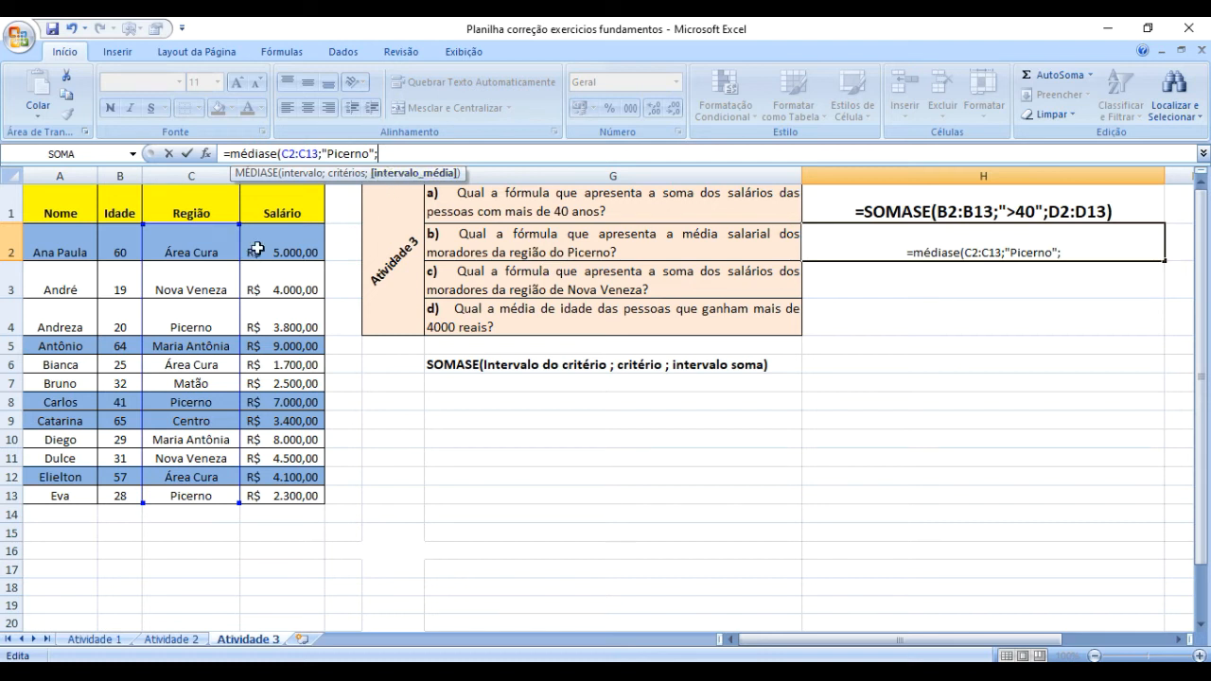
left_click_drag(270, 239, 279, 497)
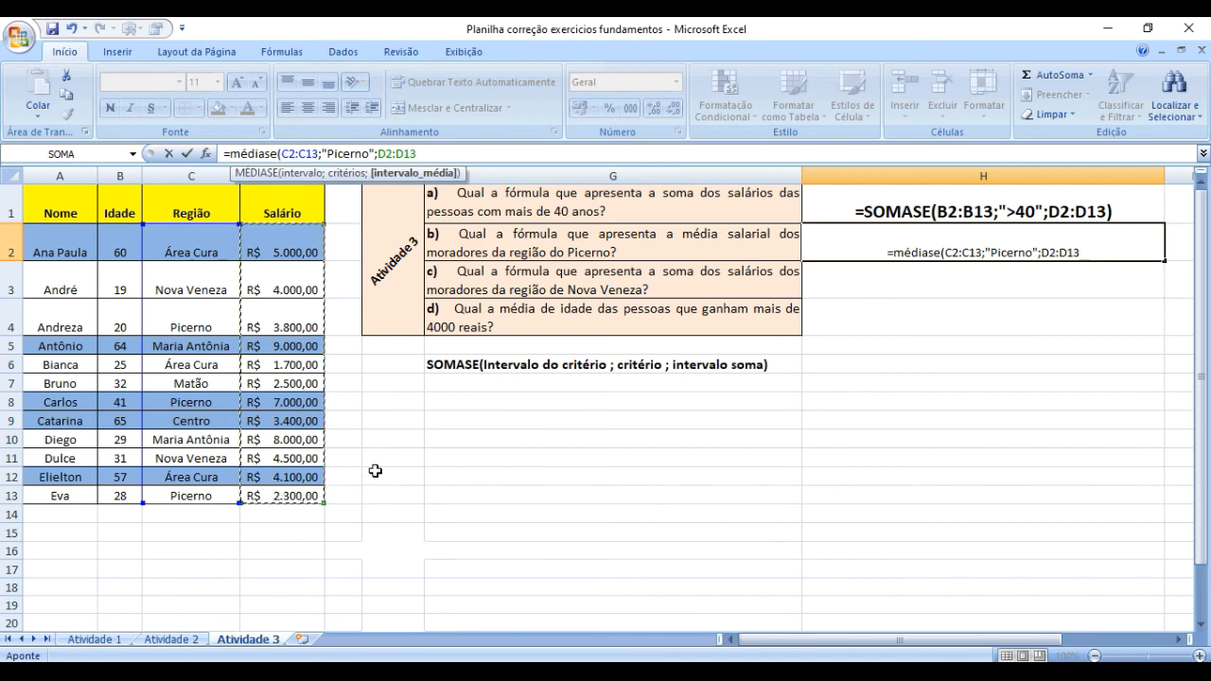
type(")")
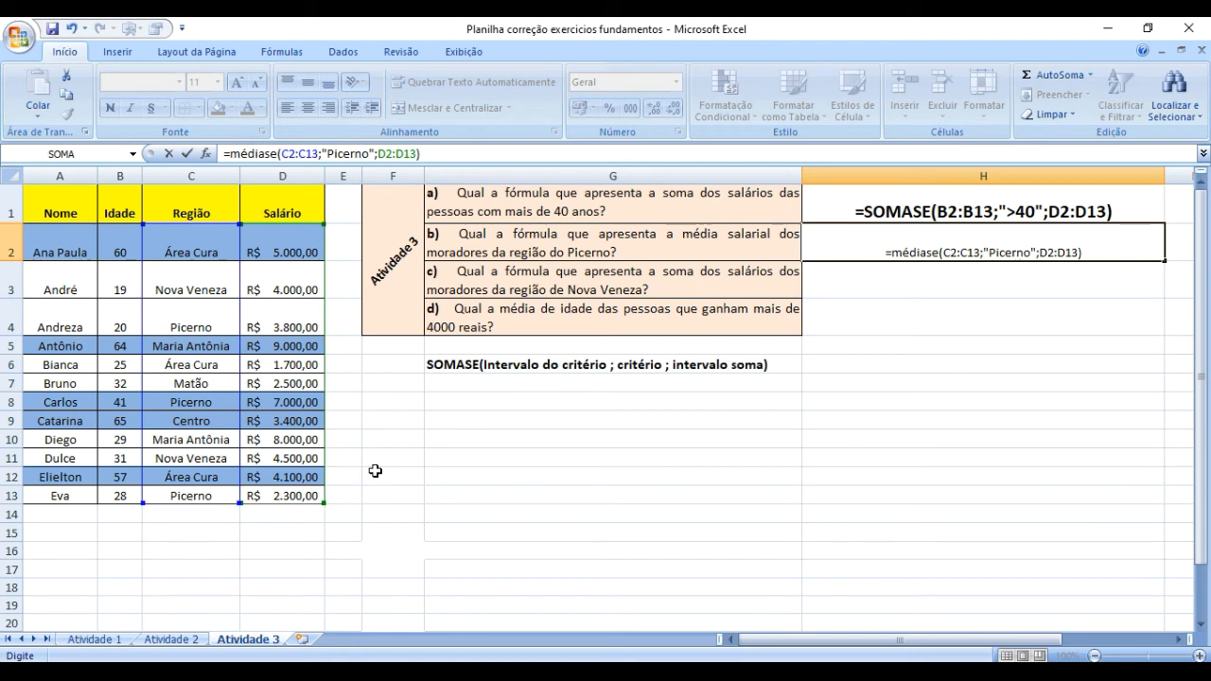
key("Return")
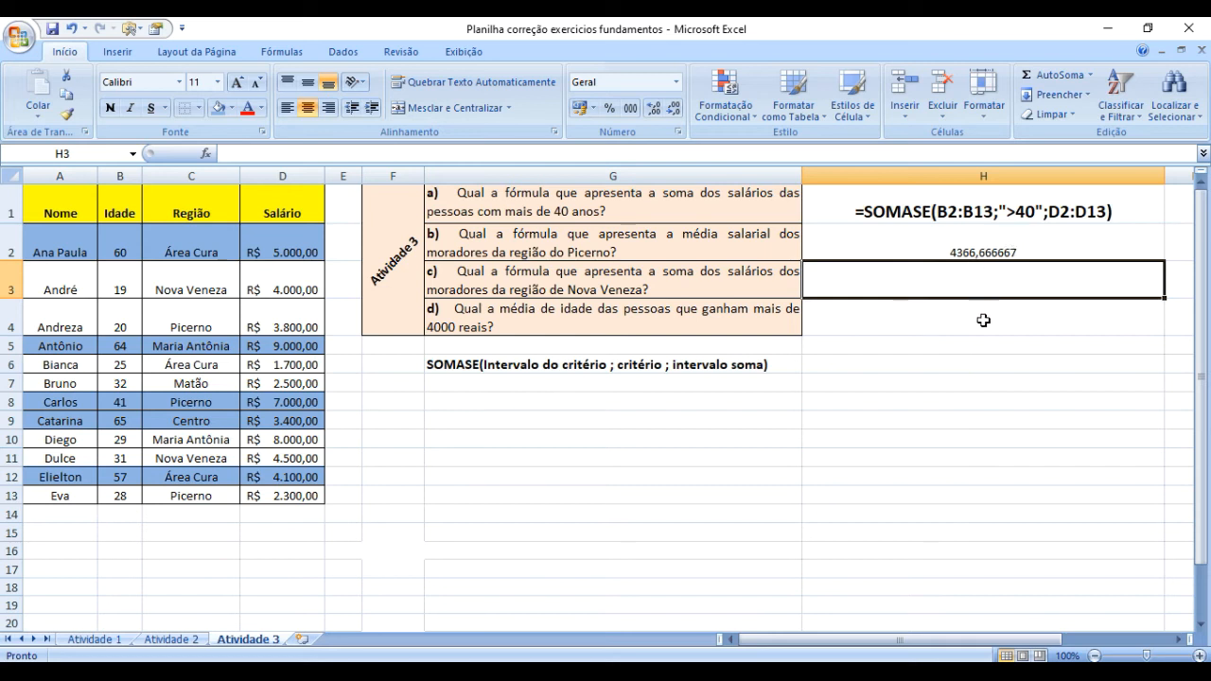
Reduce the average salary in H2 to two decimal places.
left_click_drag(977, 344, 973, 351)
left_click(979, 248)
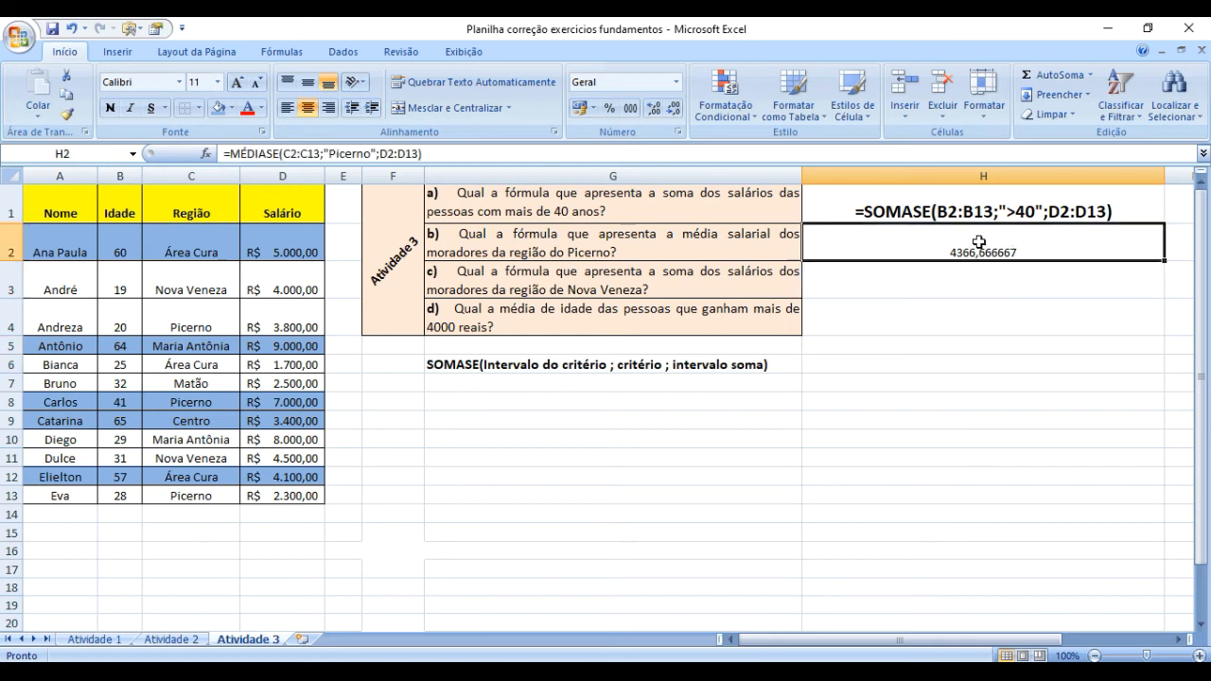
left_click(672, 107)
left_click(672, 108)
left_click(674, 108)
left_click(673, 107)
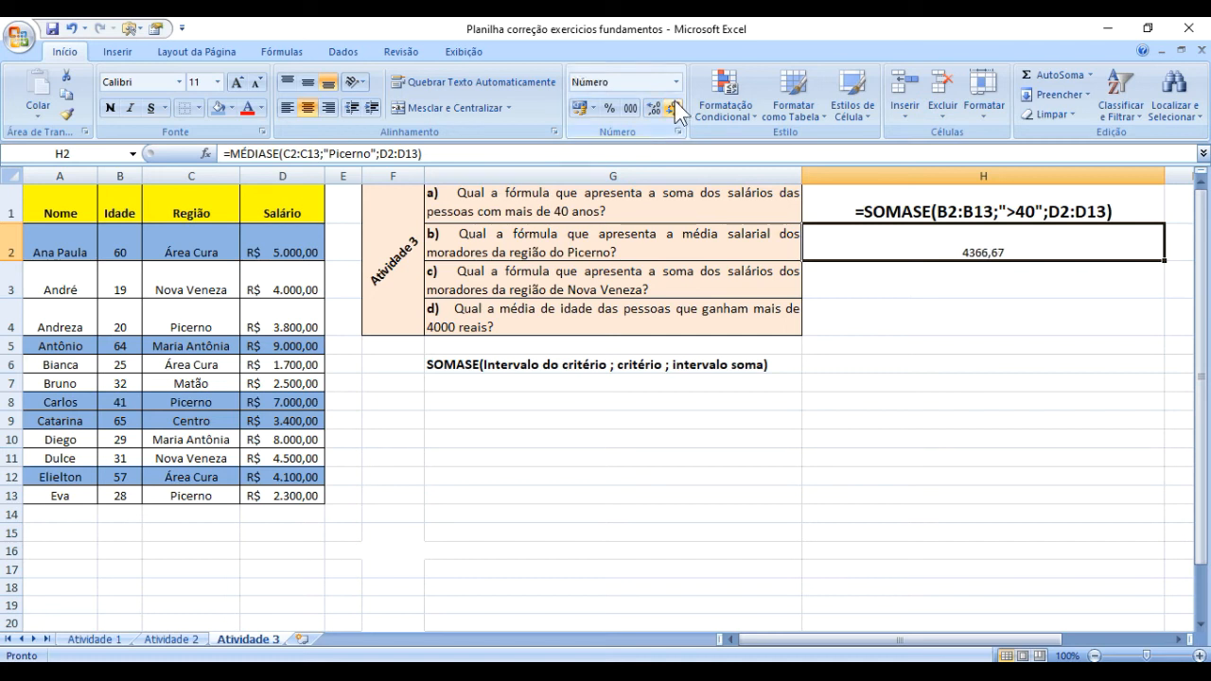
left_click(903, 382)
left_click(925, 238)
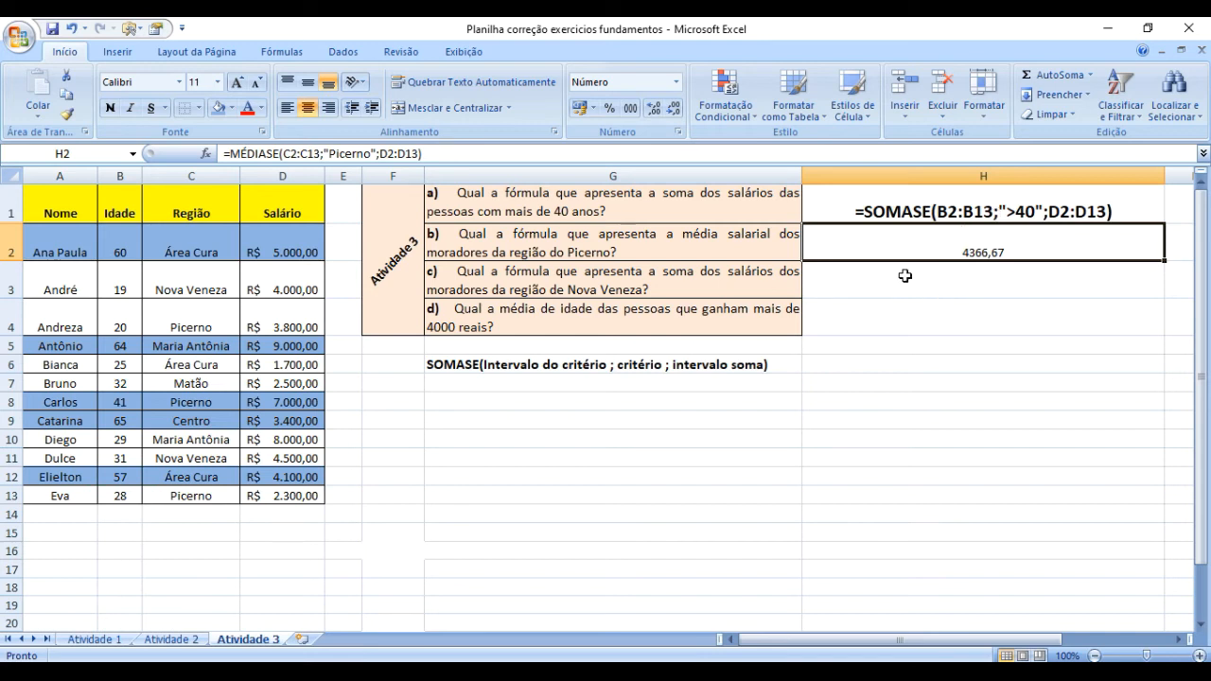
left_click(1042, 342)
left_click(985, 257)
left_click(1026, 342)
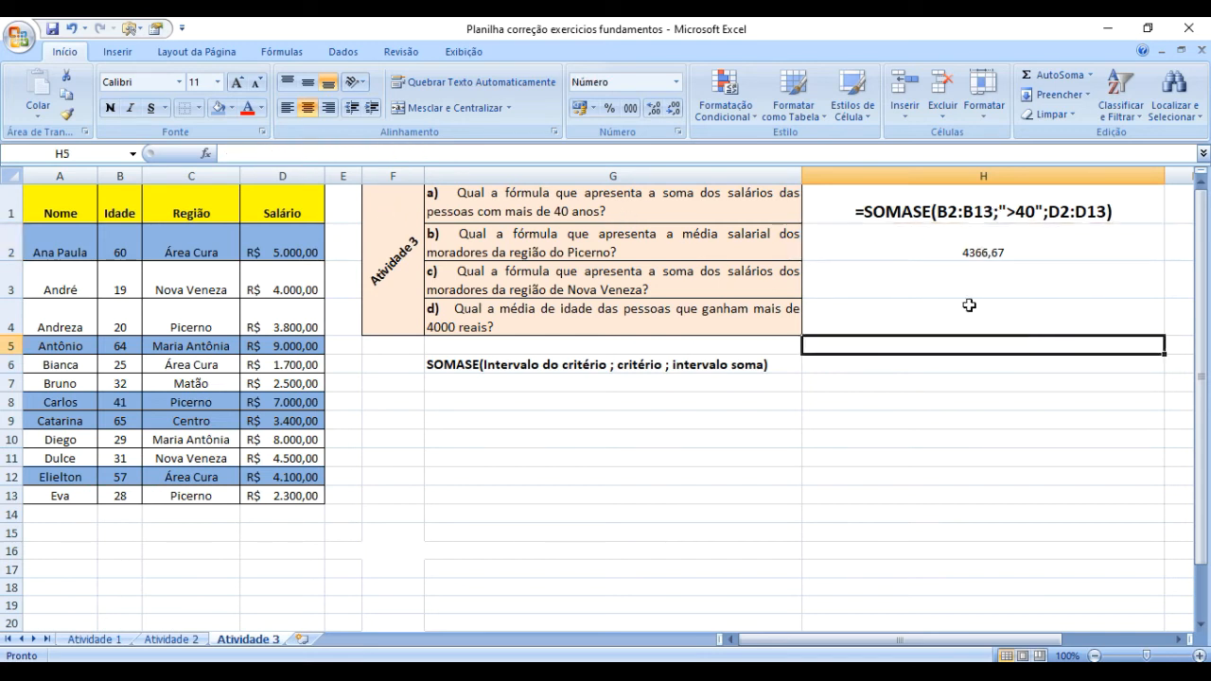
Convert the MÉDIASE formula in H2 to visible text by adding a leading apostrophe.
left_click(903, 237)
left_click(333, 151)
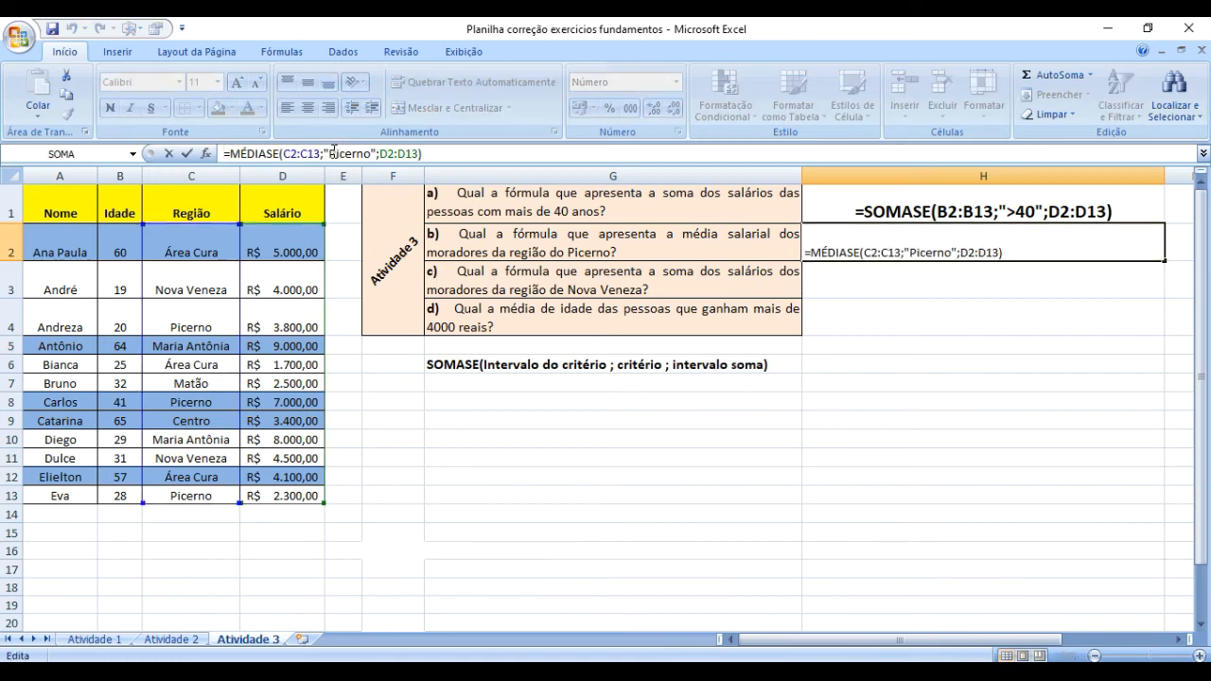
key("Home")
type("'")
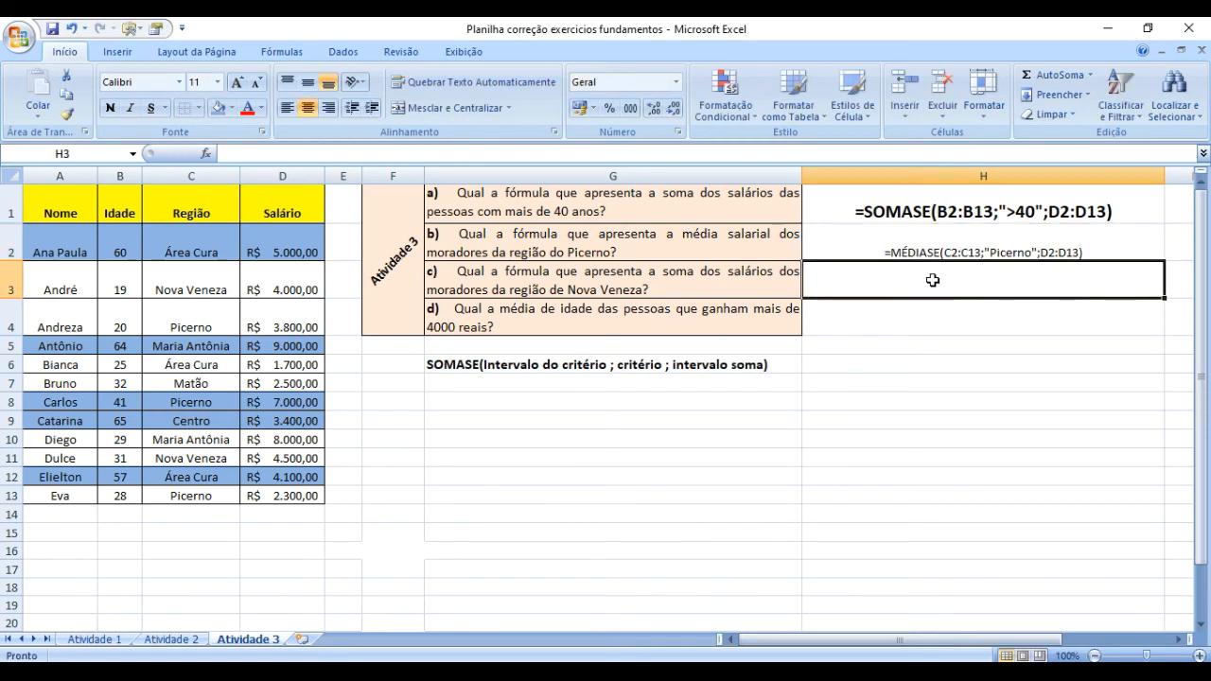
Increase the font size of the MÉDIASE formula text in H2 to 14 and make it bold.
left_click(926, 239)
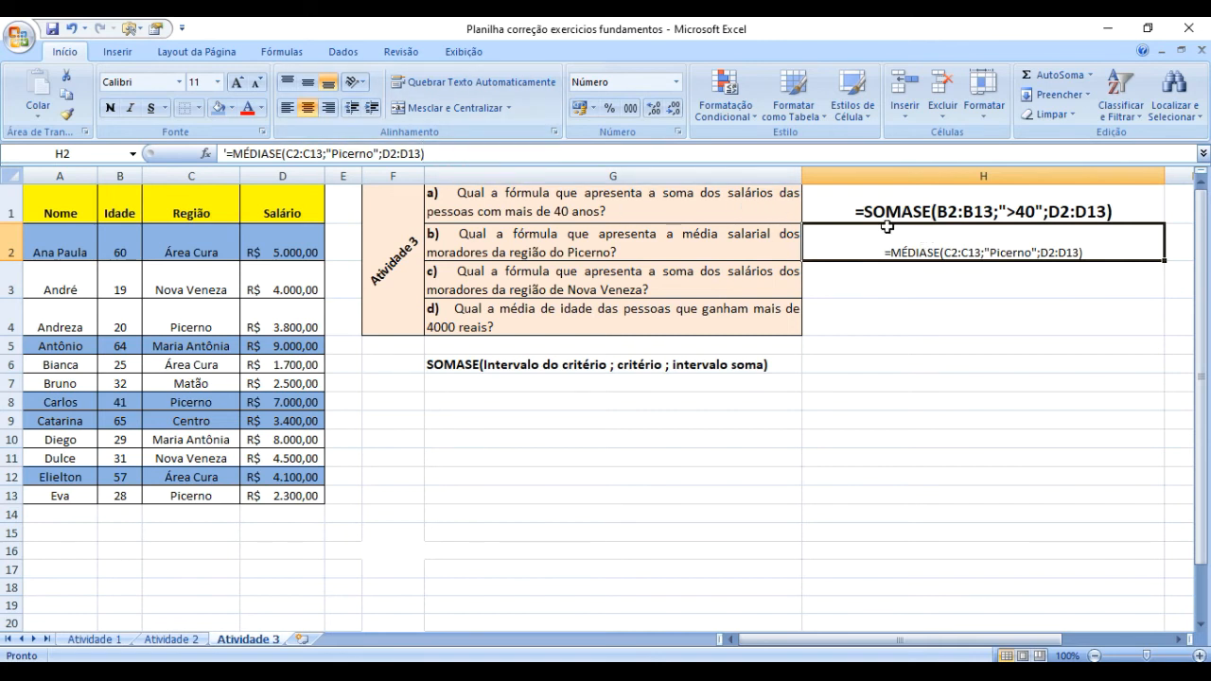
left_click(237, 82)
left_click(237, 83)
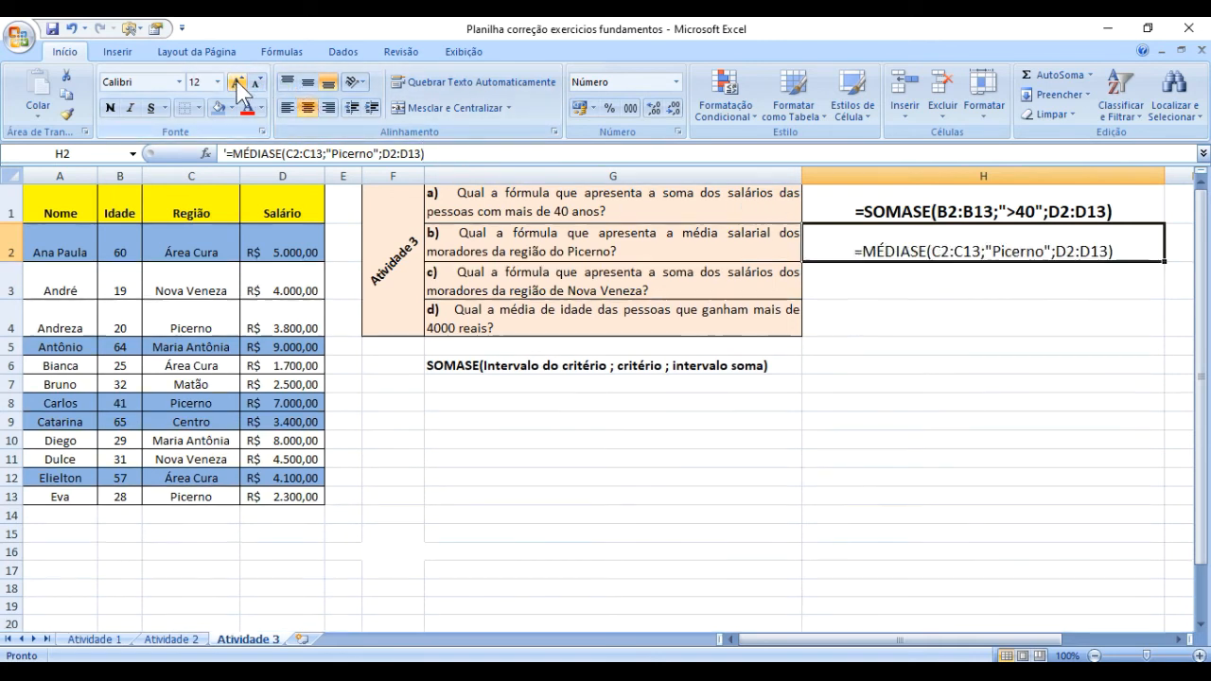
left_click(109, 107)
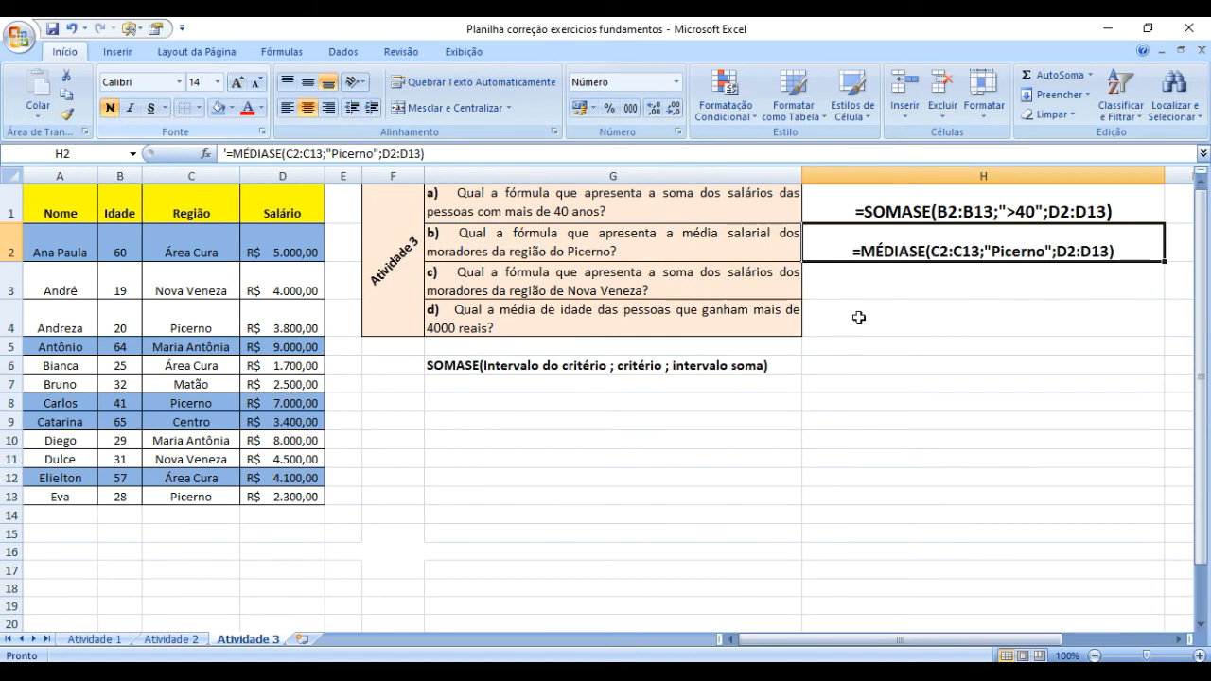
left_click(957, 369)
left_click(903, 256)
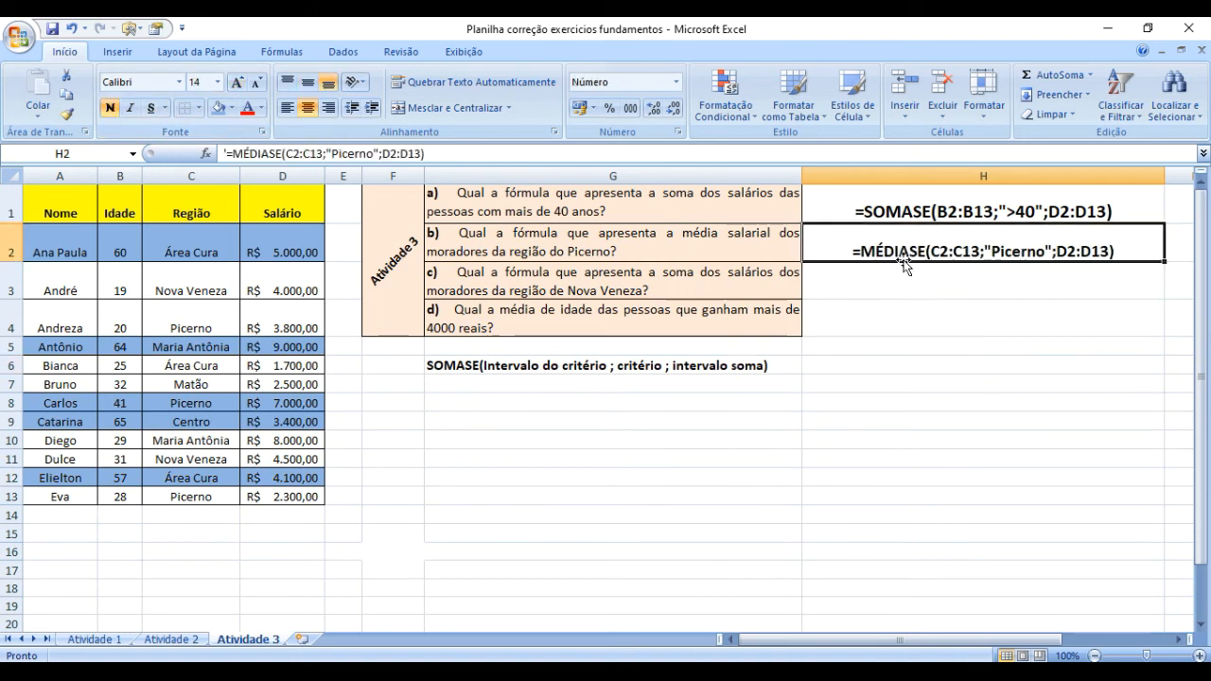
left_click(963, 405)
left_click(885, 253)
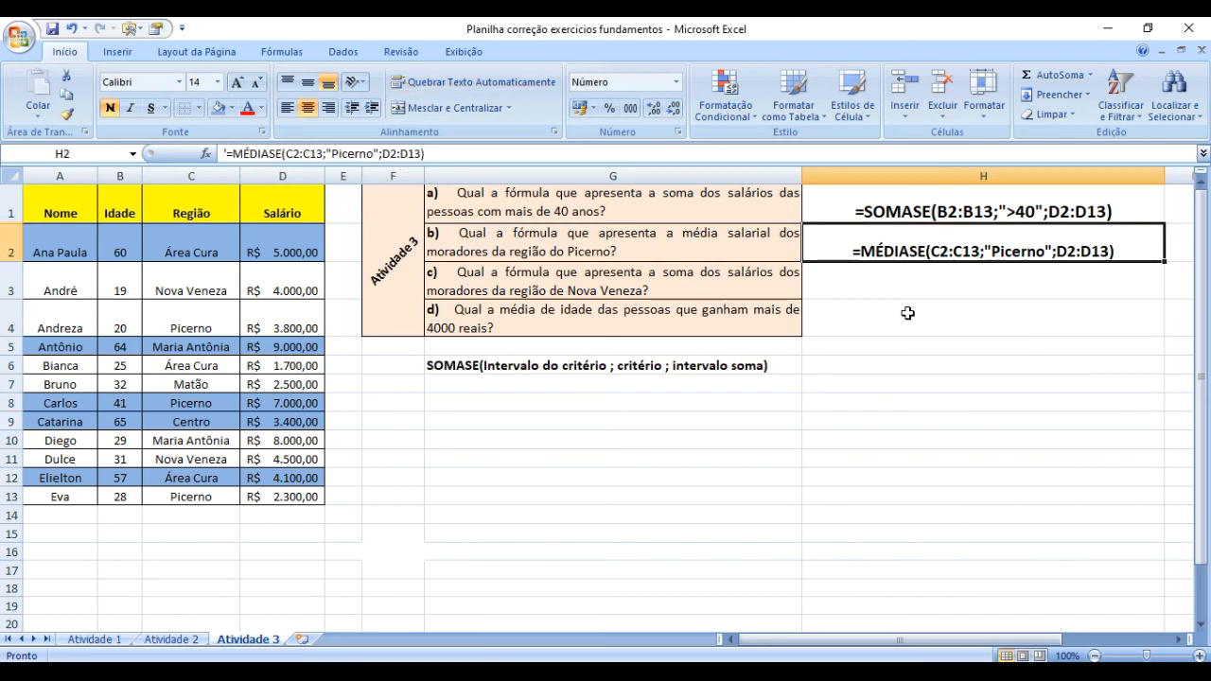
left_click(935, 403)
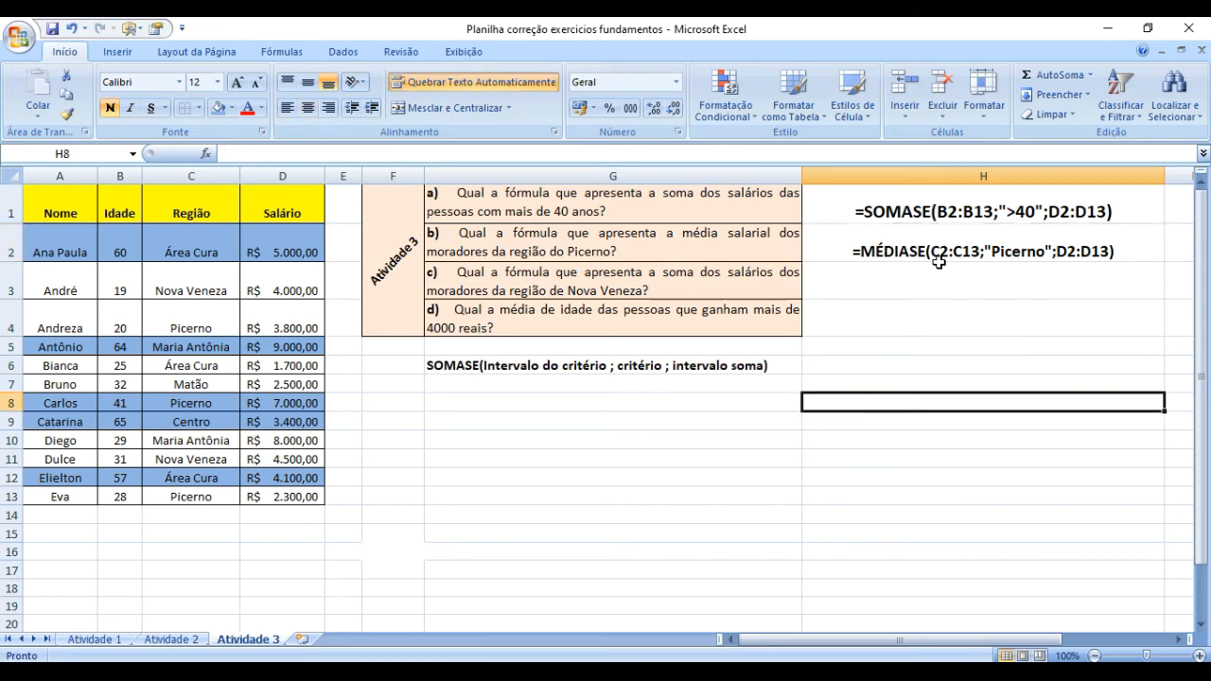
left_click(999, 254)
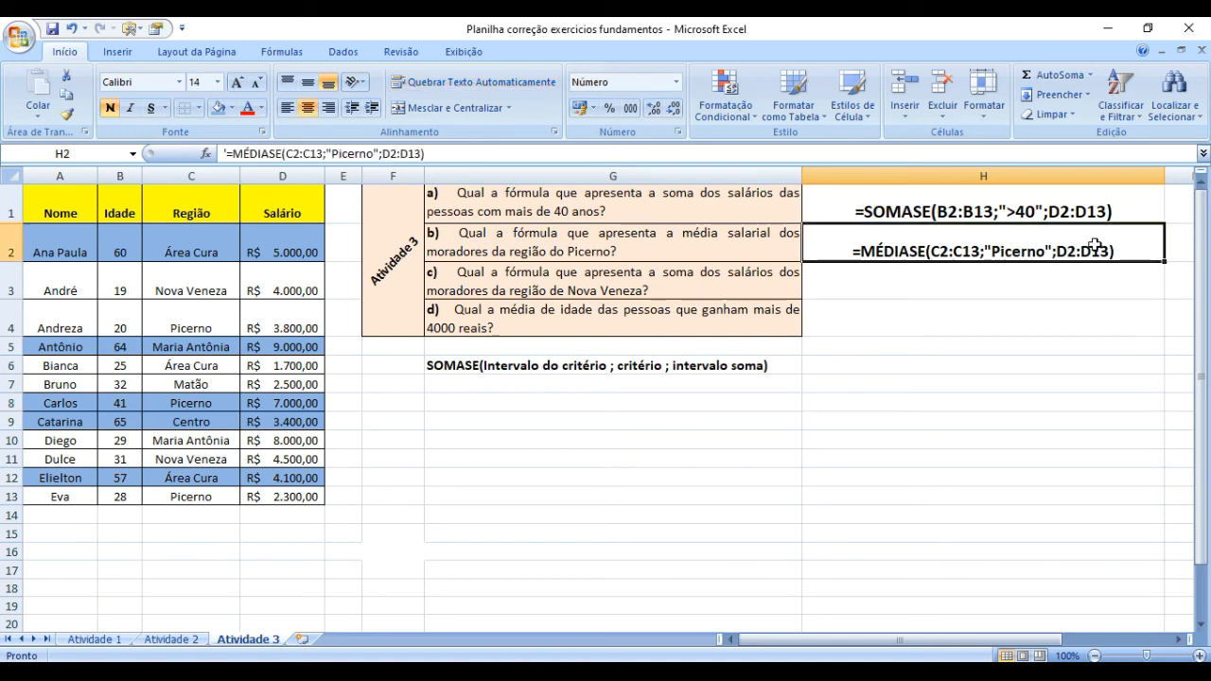
Start a SOMASE formula in H3 for question c, with the regions in C2:C13 as its criteria range.
left_click(832, 290)
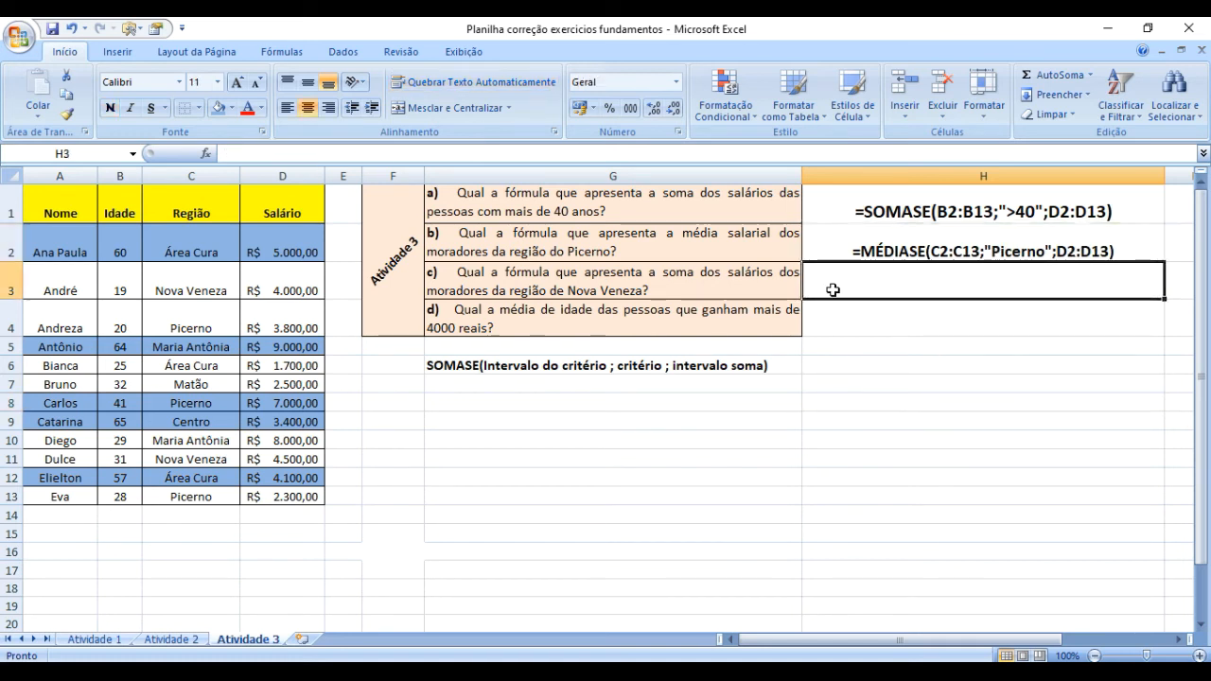
left_click(664, 284)
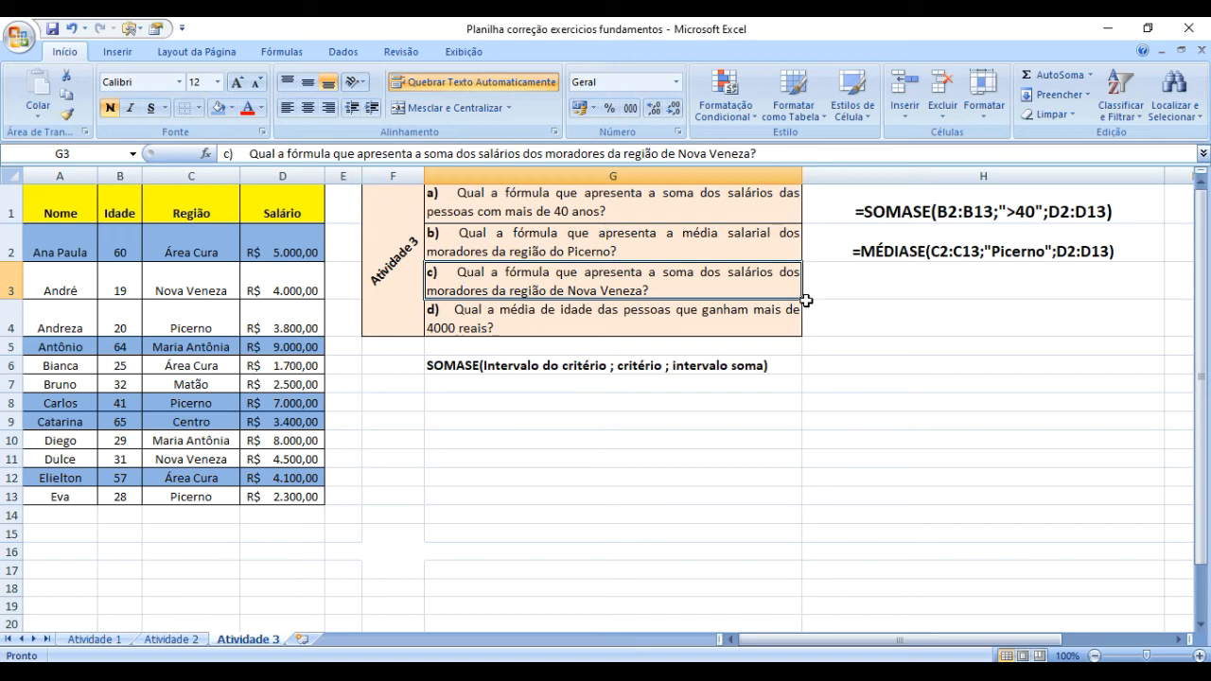
left_click(850, 276)
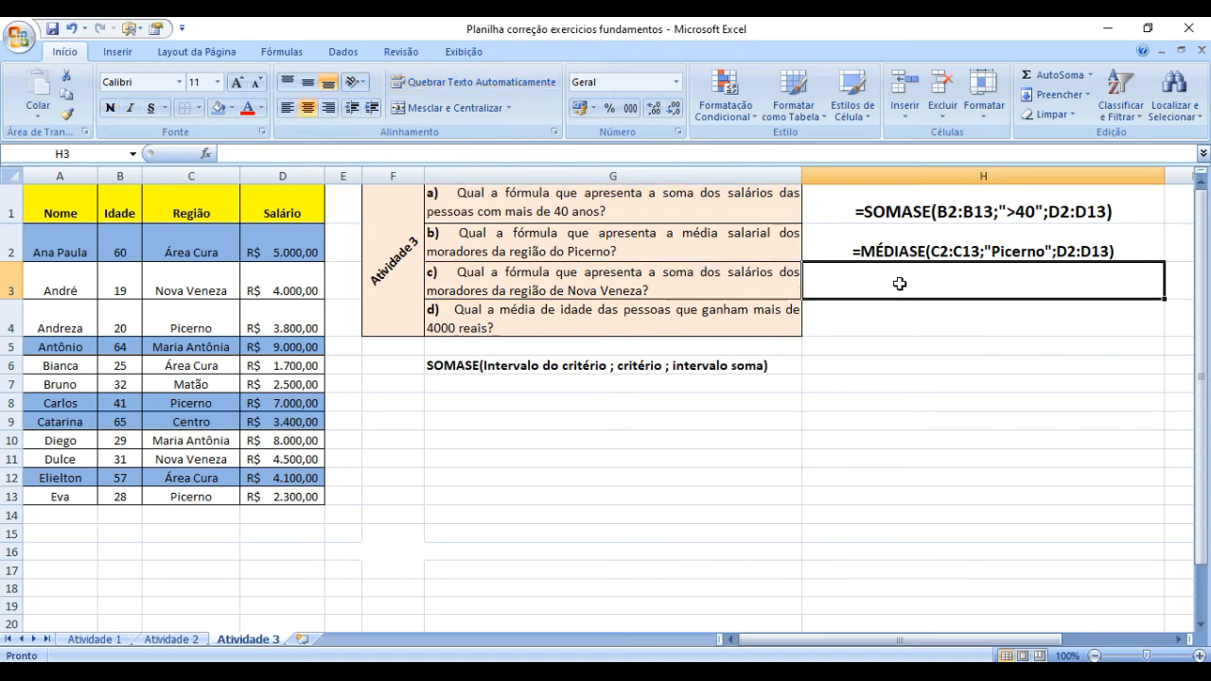
type("=")
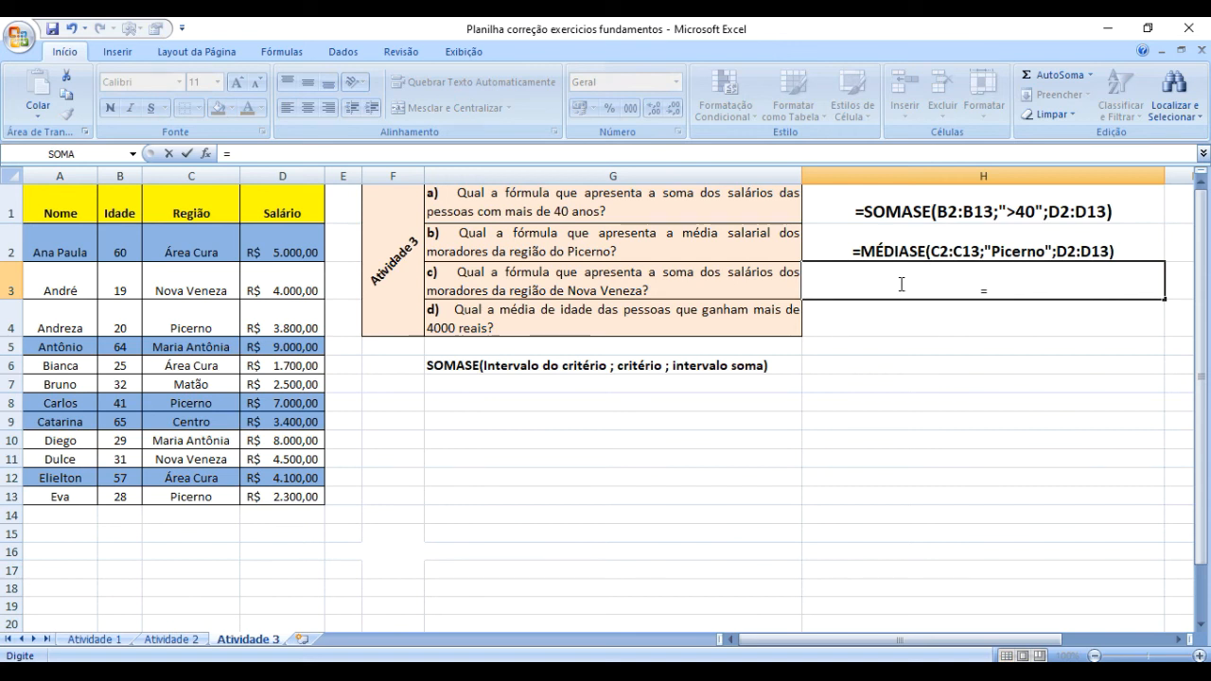
type("somas")
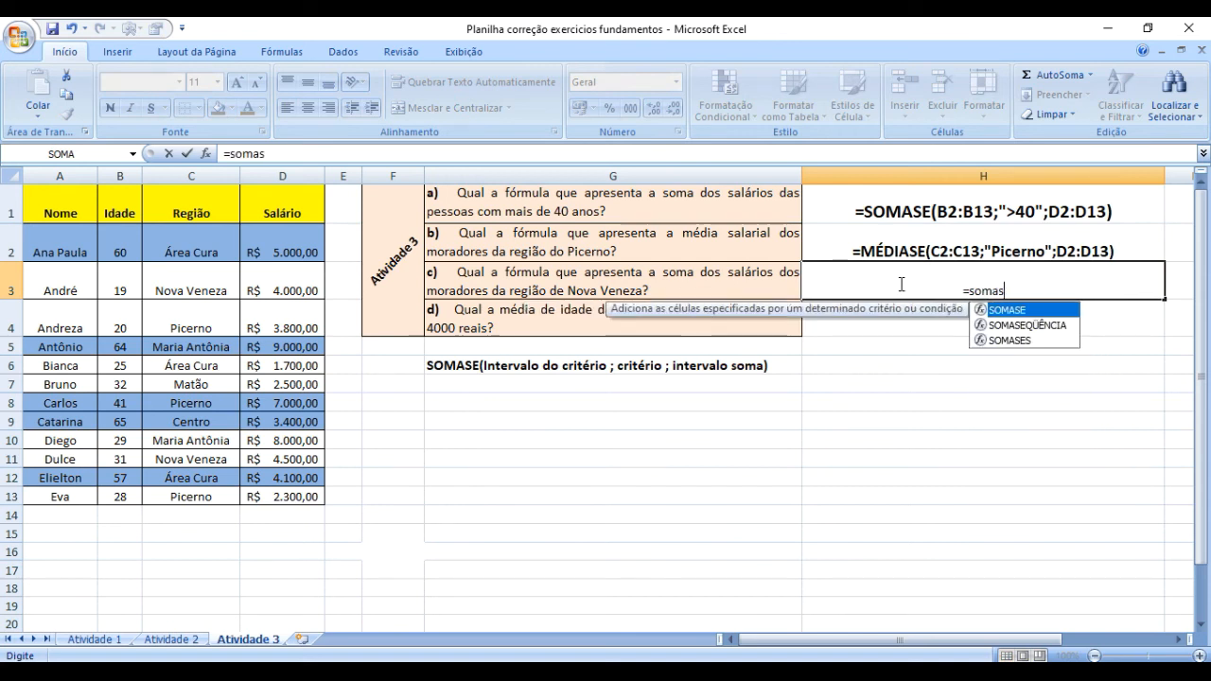
type("e(")
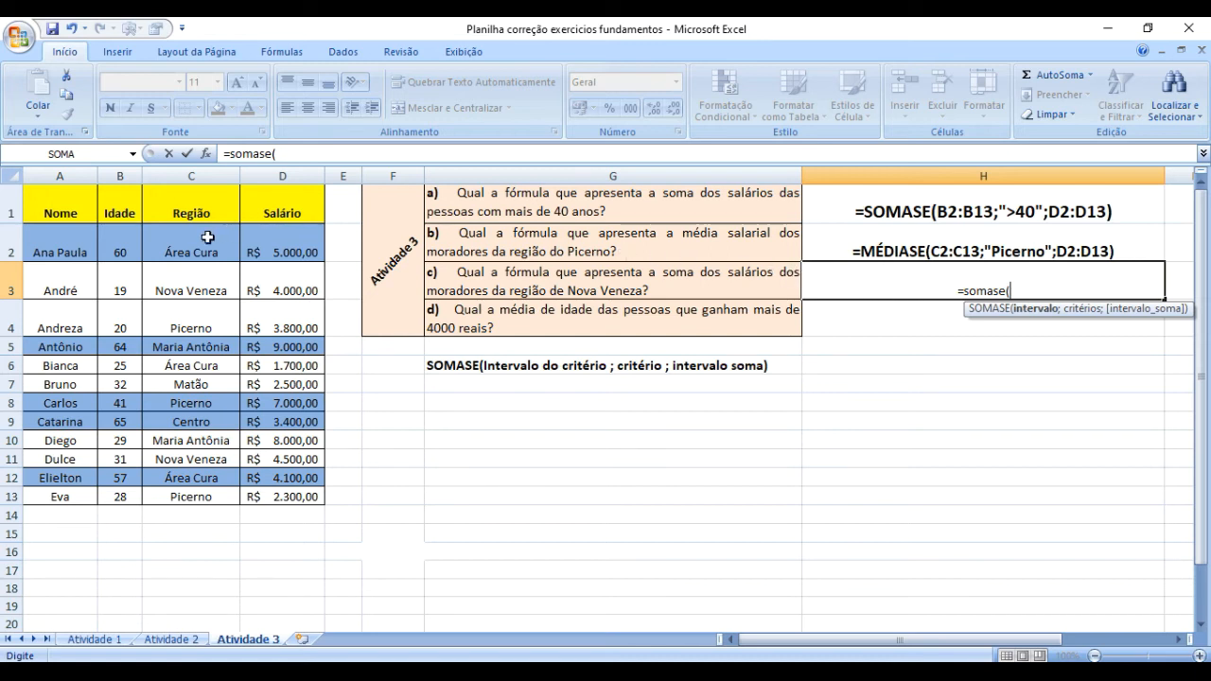
left_click_drag(203, 238, 193, 497)
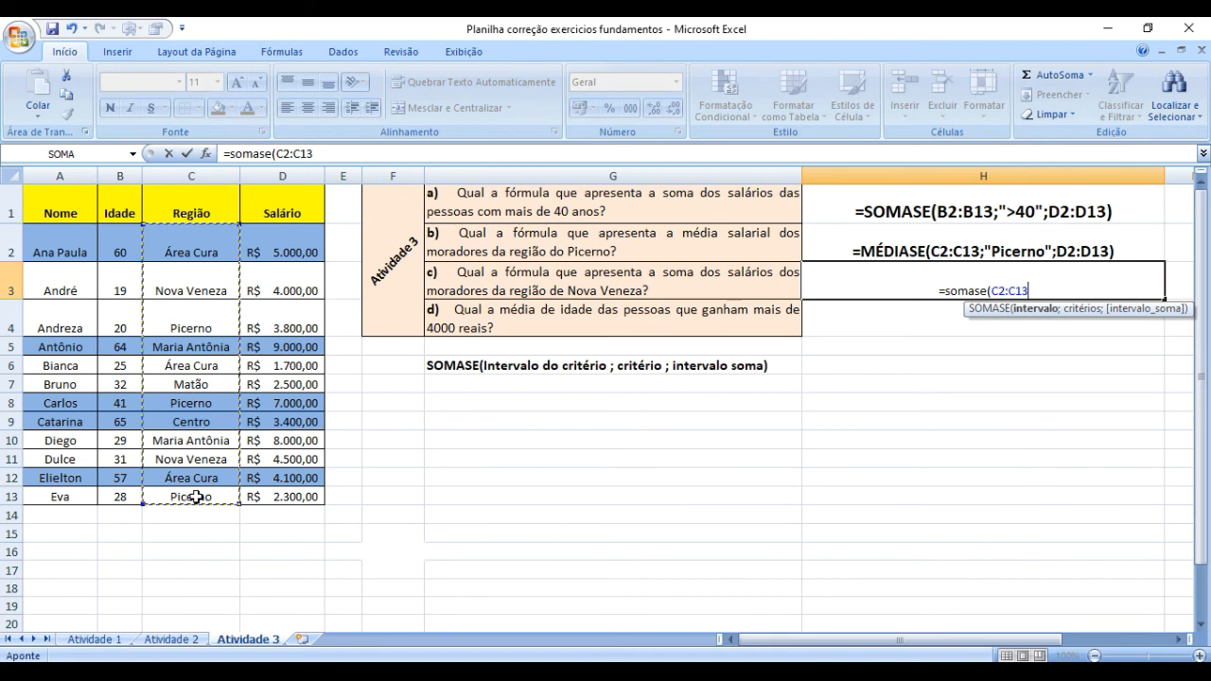
type(";")
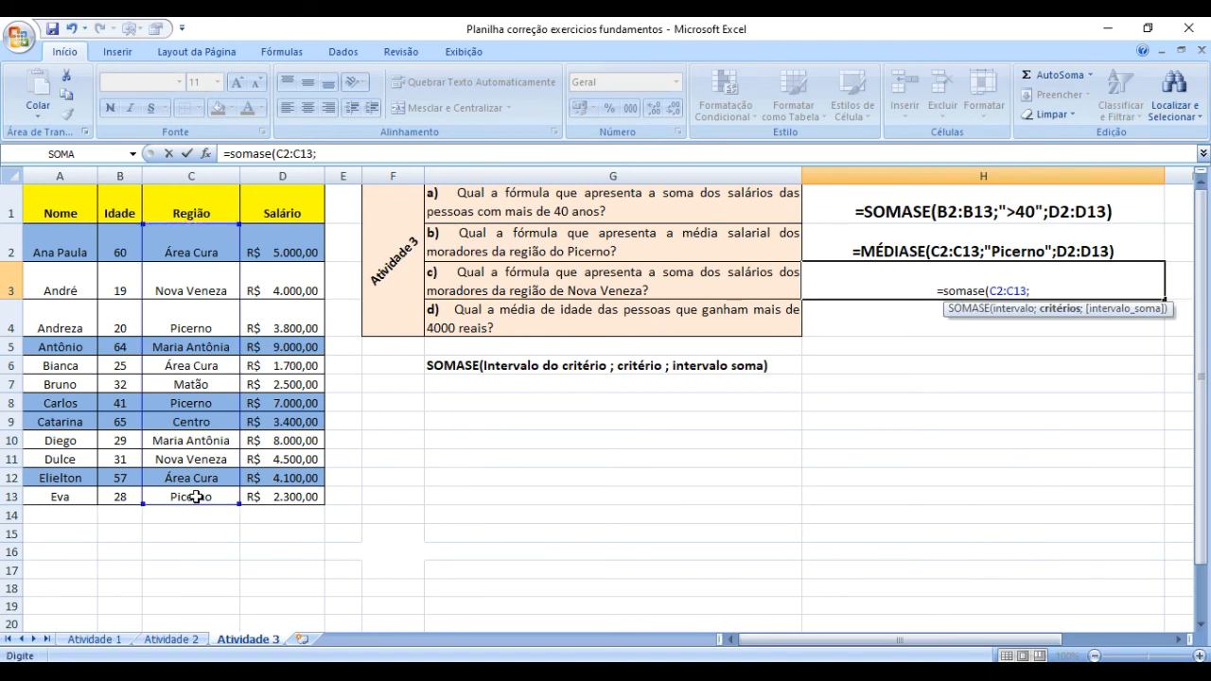
type("\"")
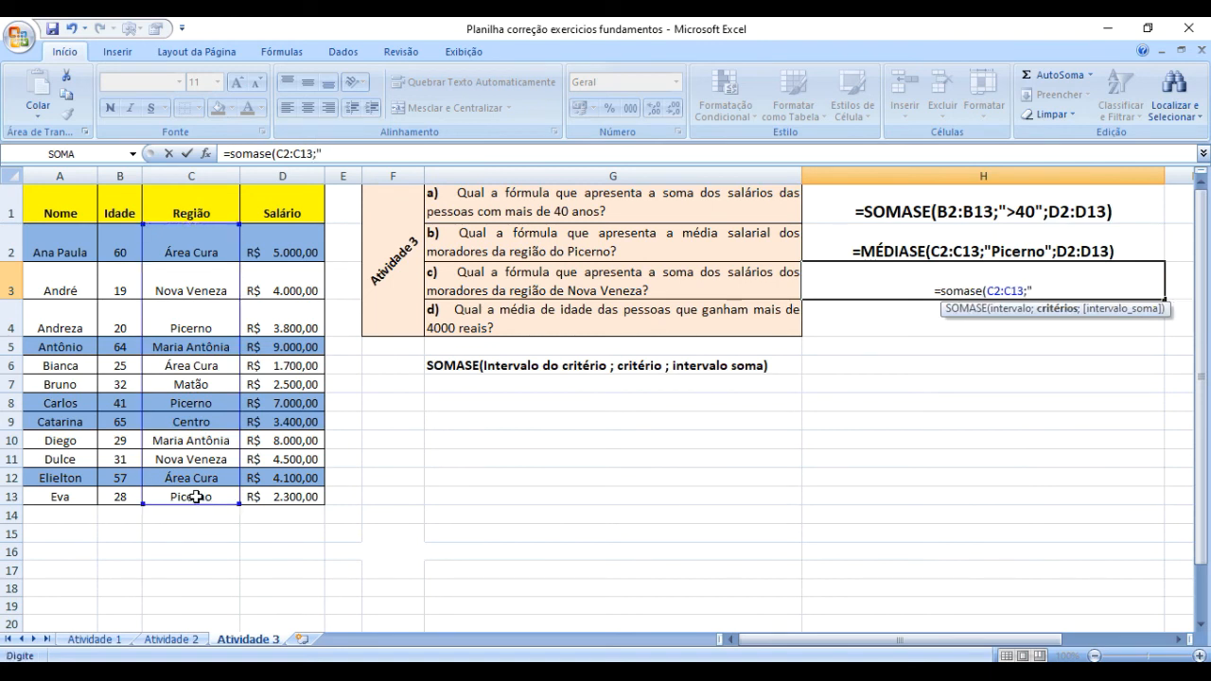
type("Nova Ve")
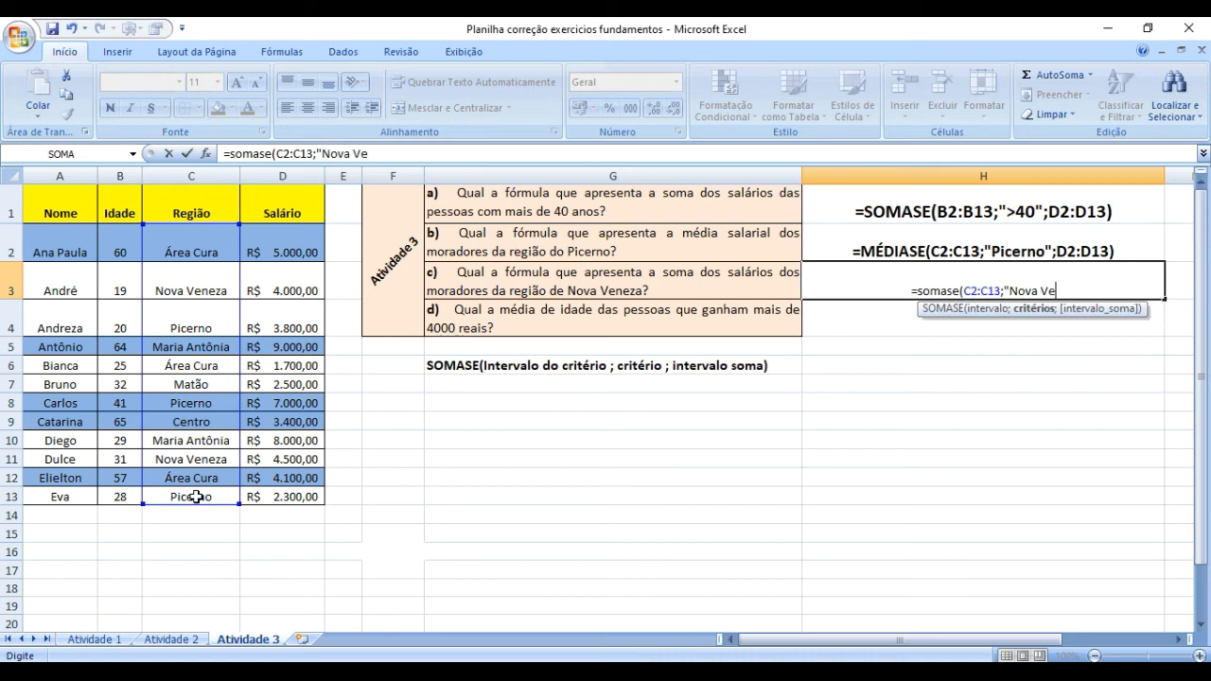
type("neza")
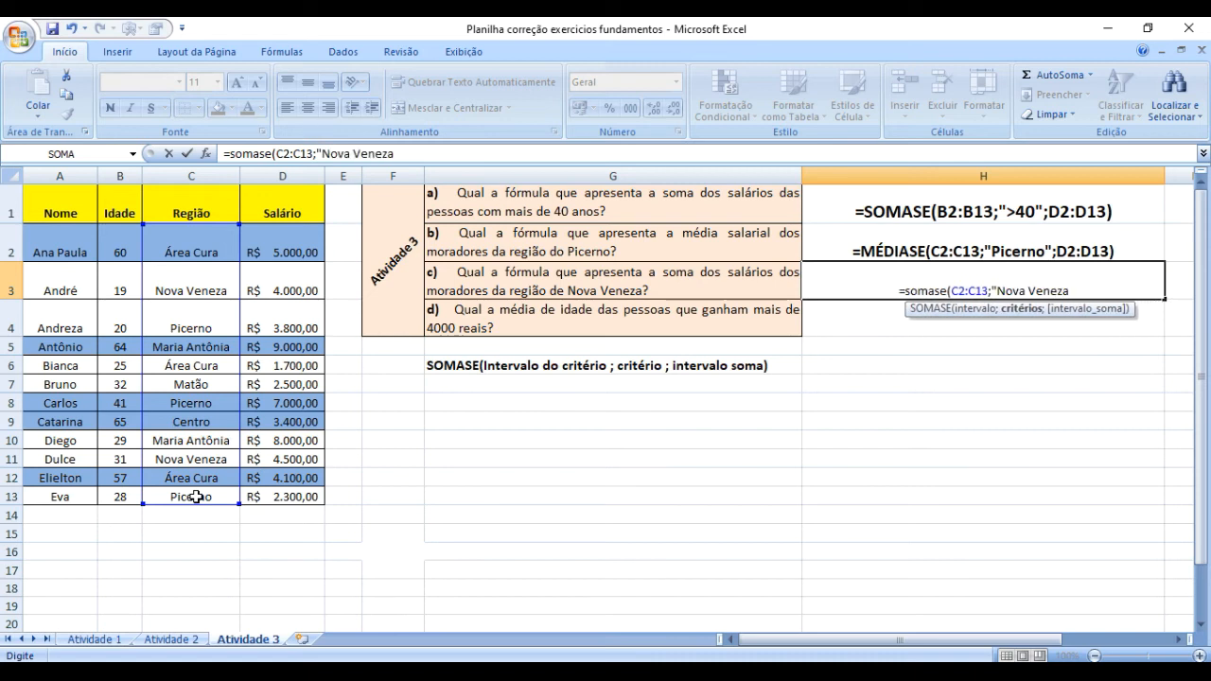
type("\"")
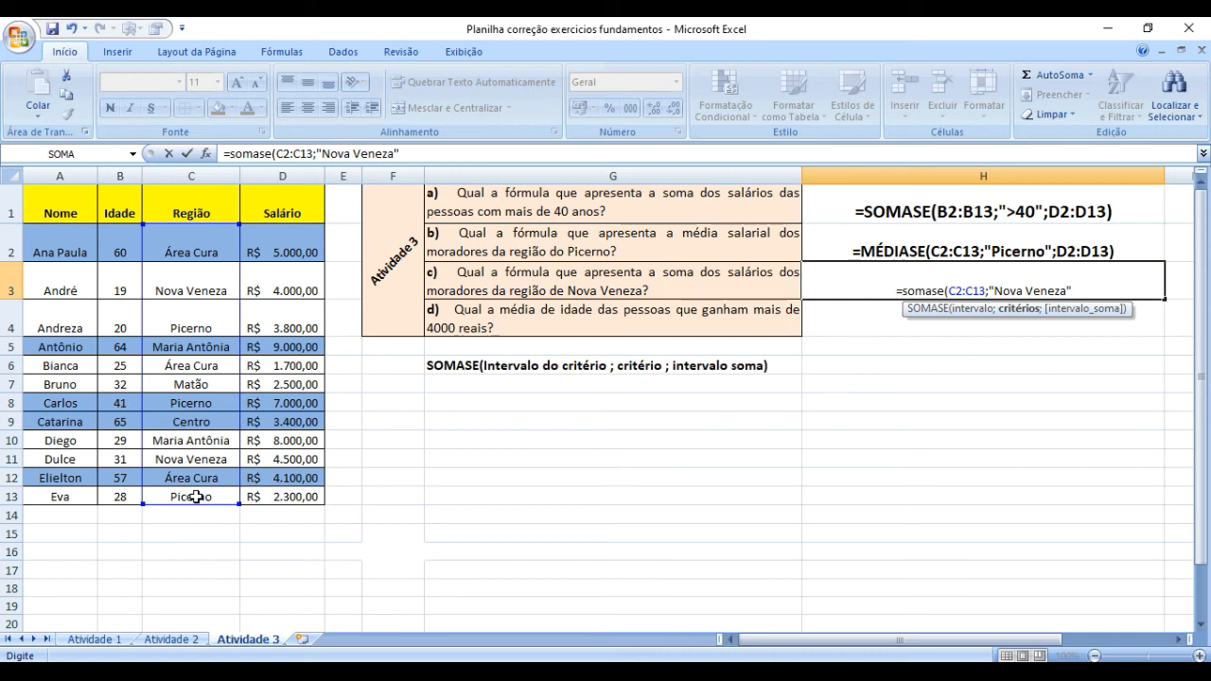
type(";")
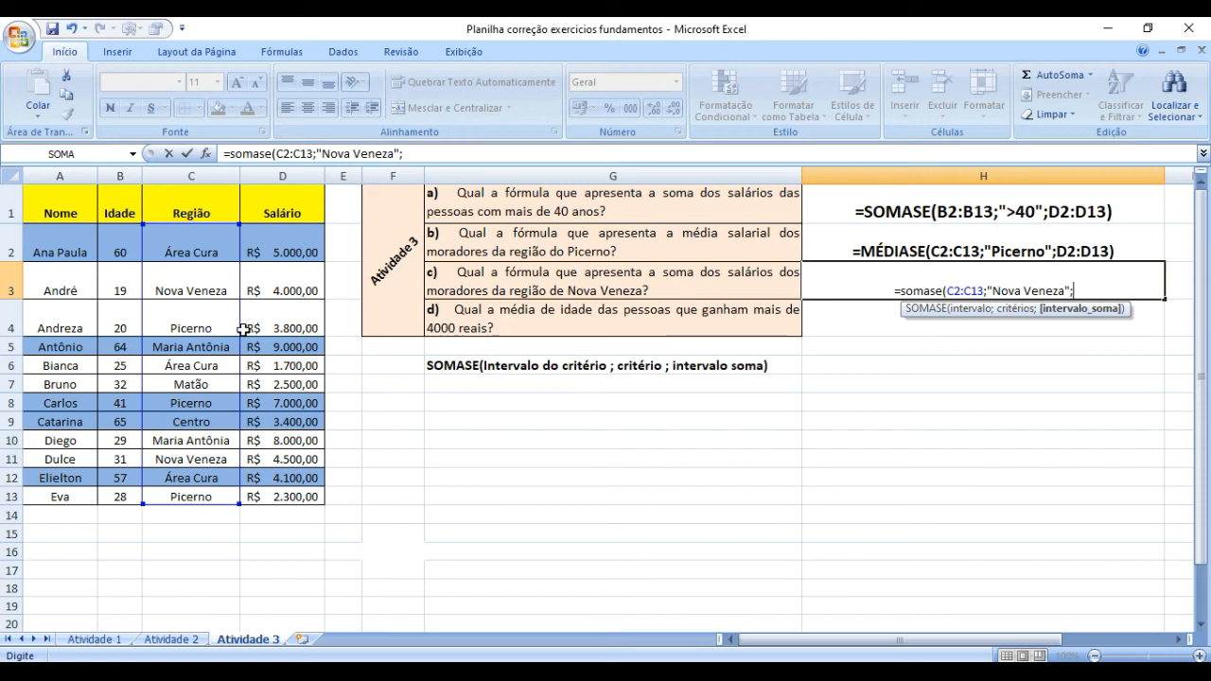
Complete the SOMASE formula in H3 with the criterion "Nova Veneza" and the salaries in D2:D13 as the sum range.
left_click_drag(292, 243, 306, 491)
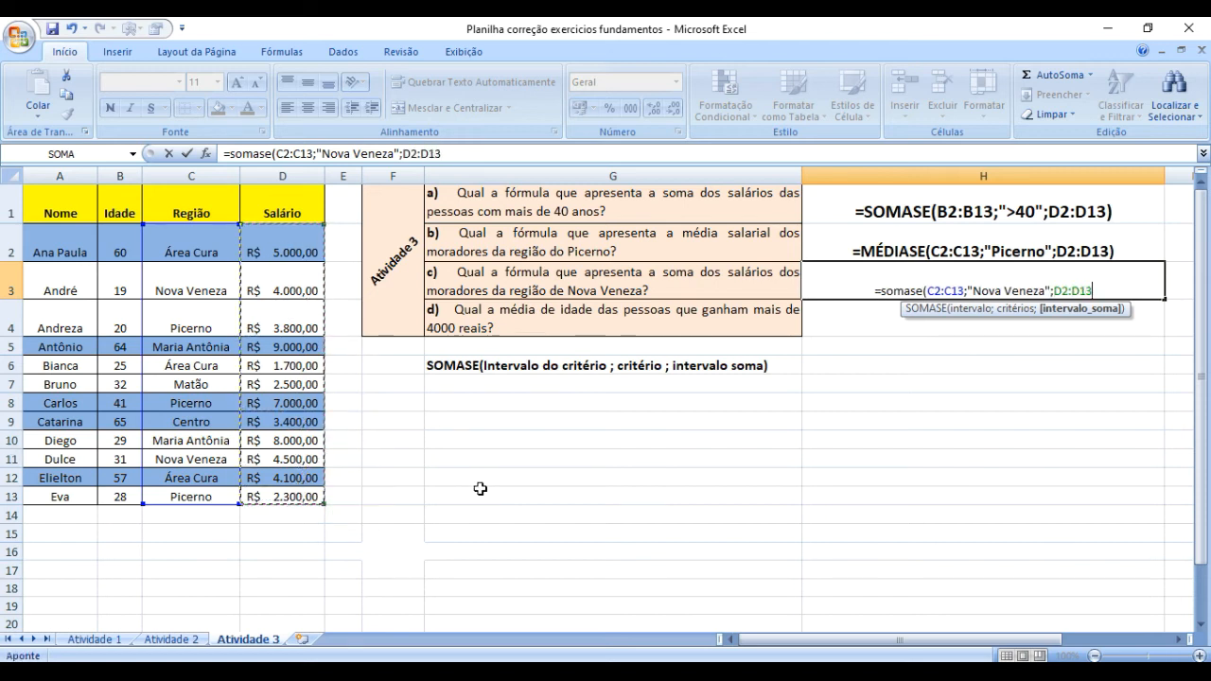
type(")")
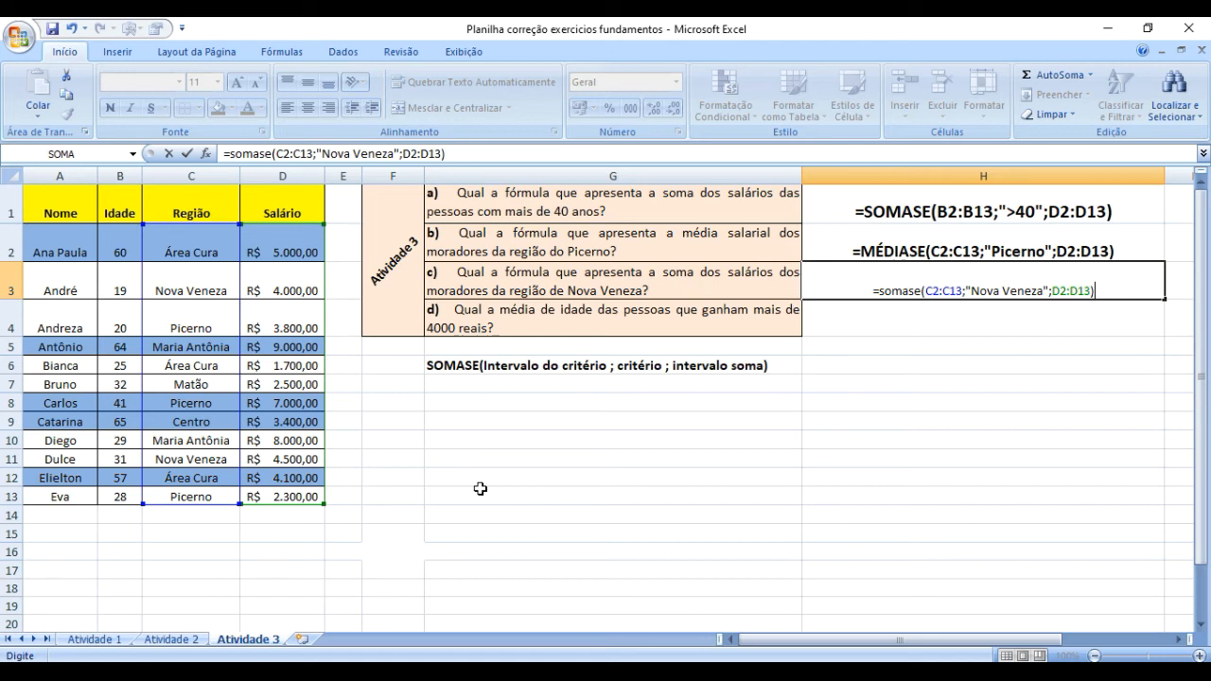
key("Return")
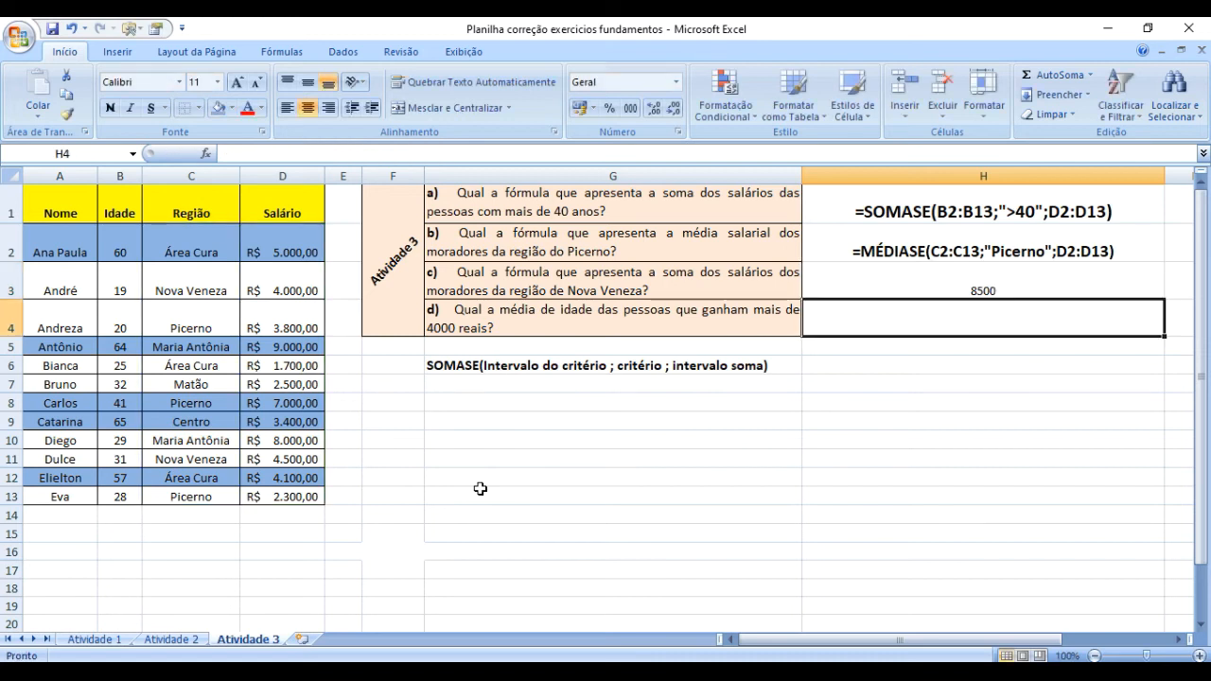
Convert the SOMASE formula in H3 to visible text by adding a leading apostrophe.
key("Up")
left_click(878, 419)
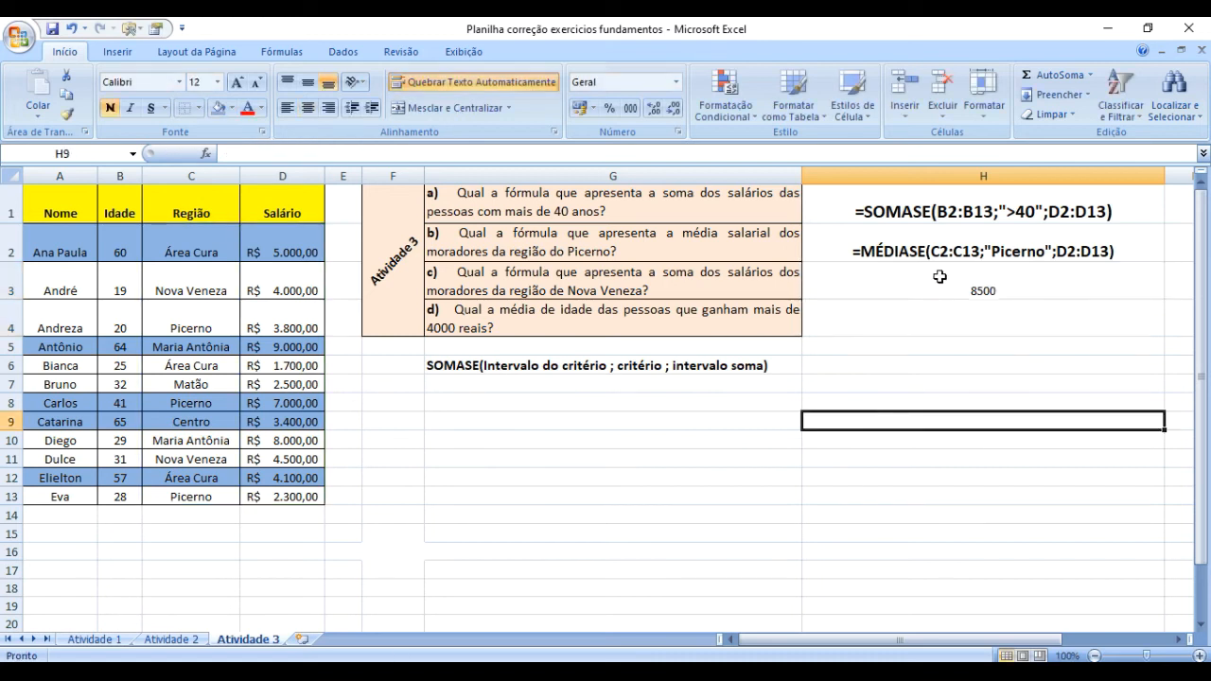
left_click(923, 287)
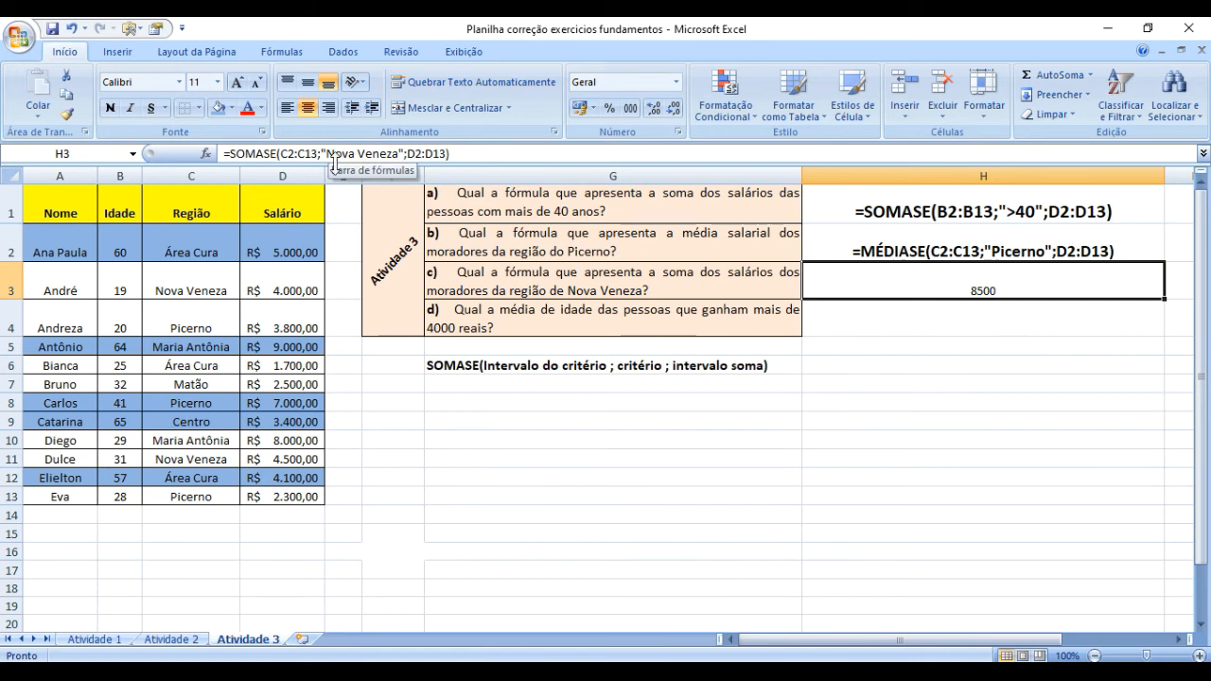
left_click(226, 153)
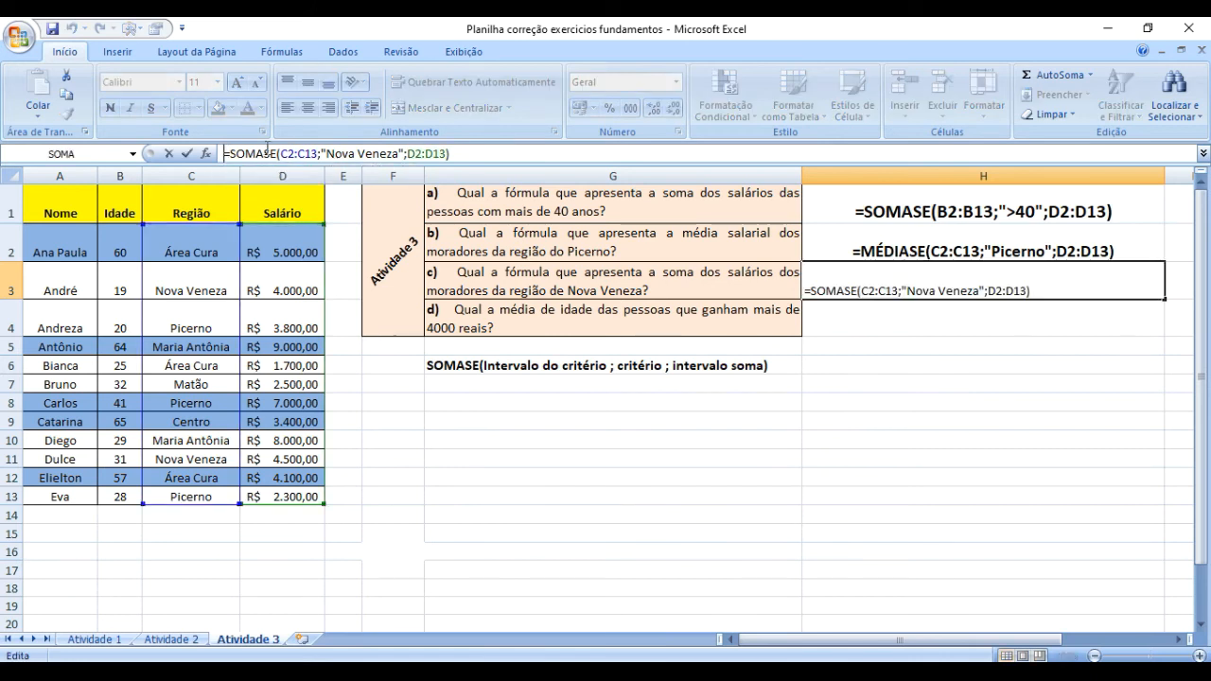
type("'")
key("Return")
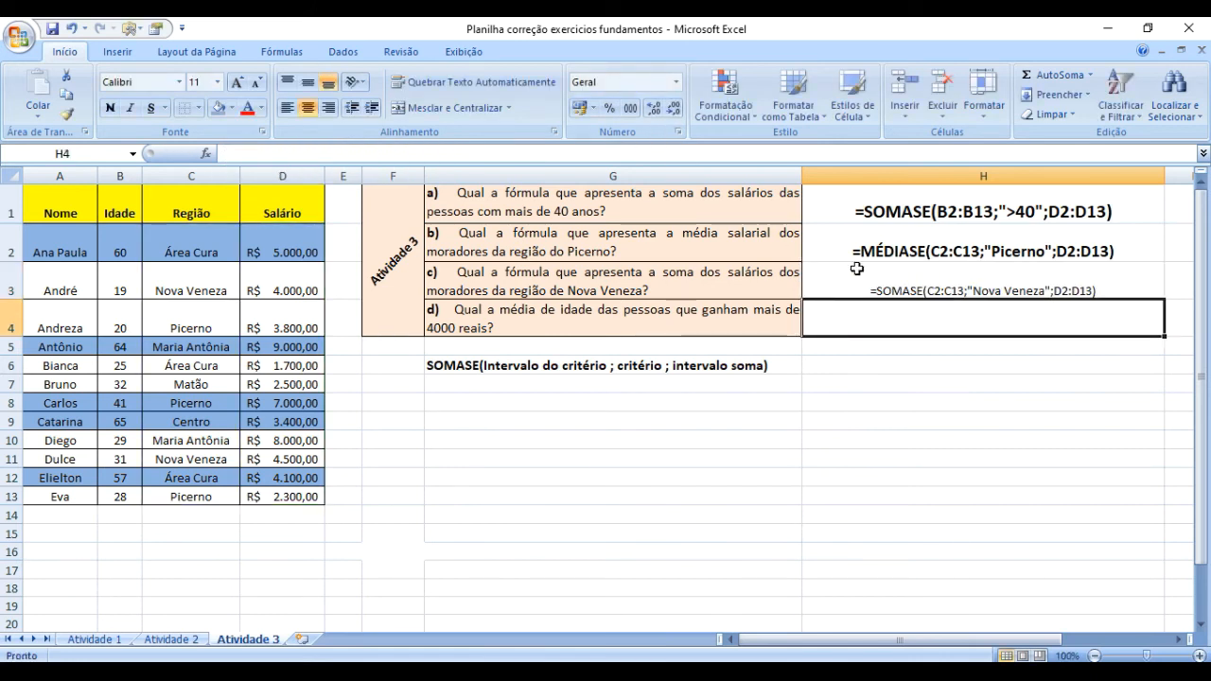
Increase the font size of the SOMASE formula text in H3 to 14 and make it bold.
key("Up")
left_click(236, 81)
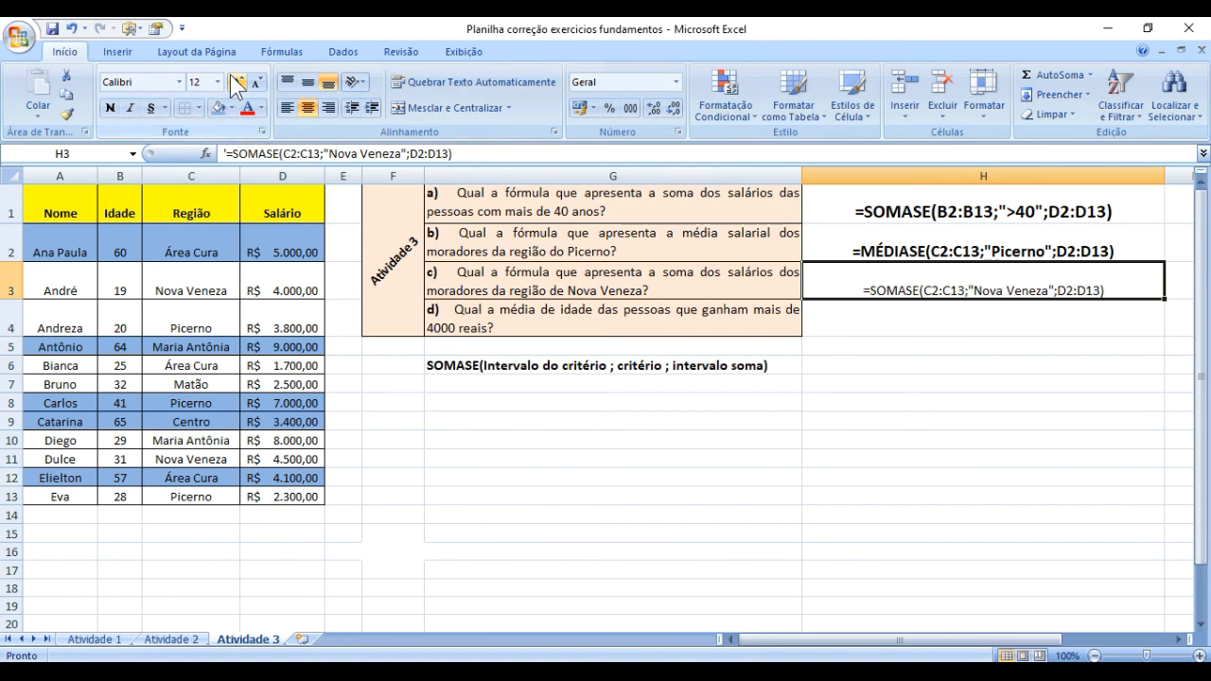
left_click(237, 81)
left_click(112, 107)
left_click(1030, 420)
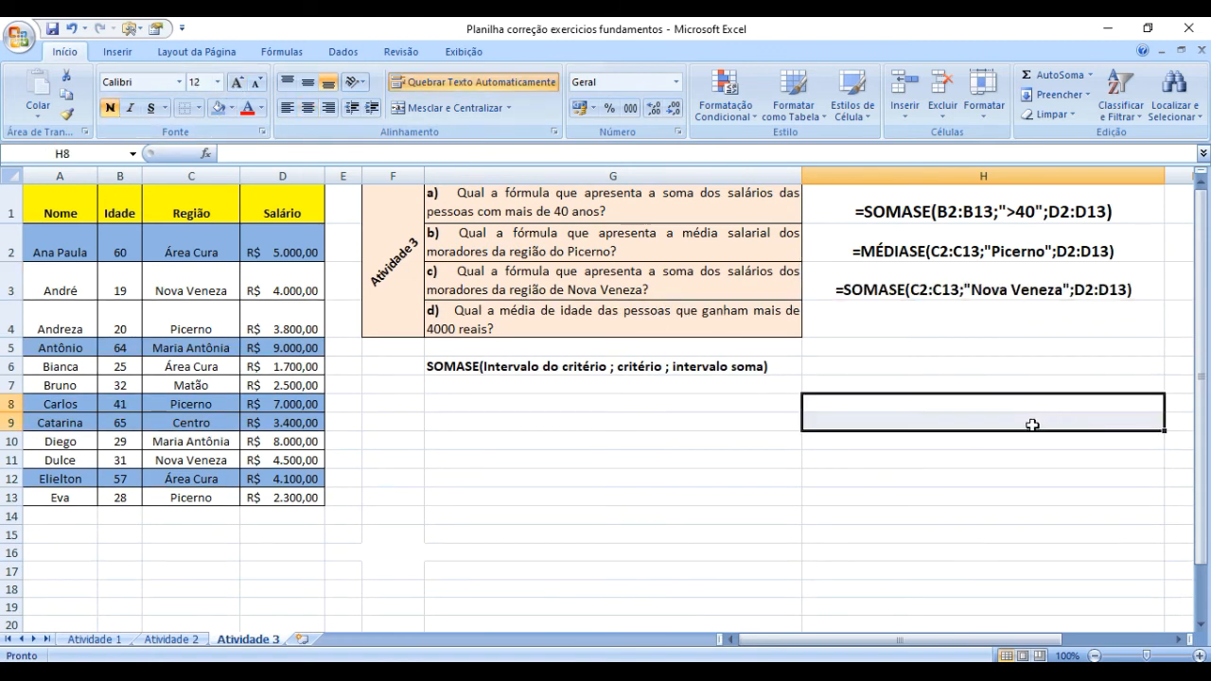
left_click(889, 293)
left_click(883, 439)
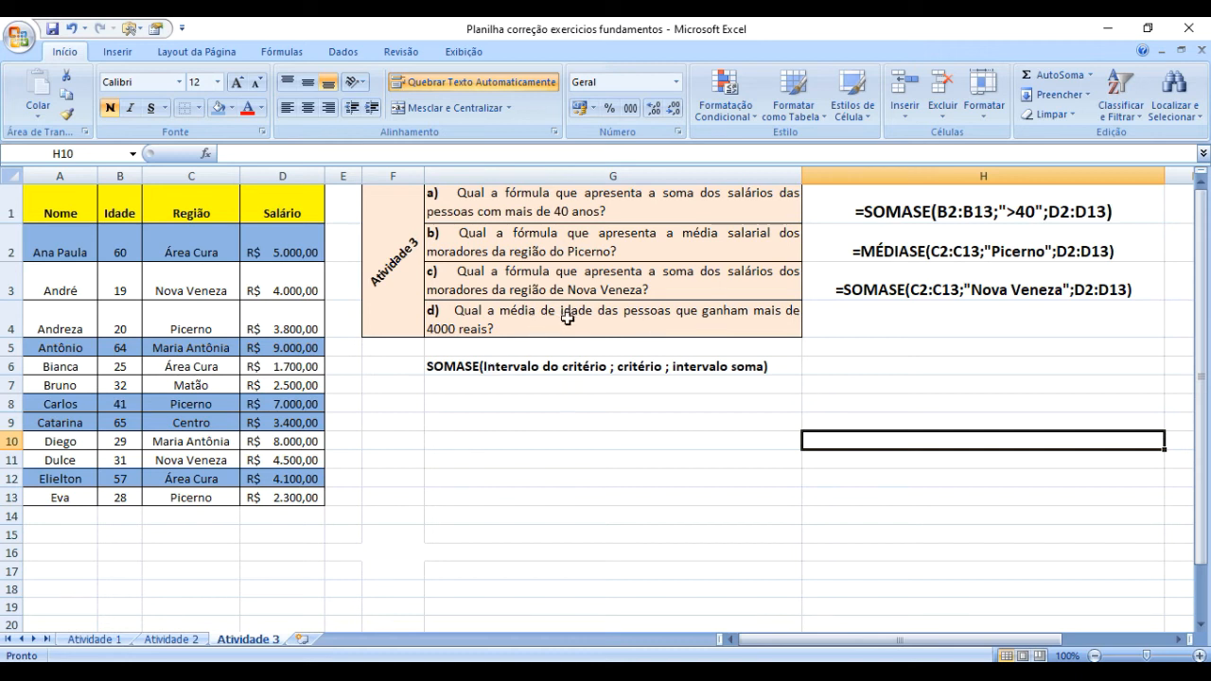
Start a MÉDIASE formula in H4 for question d, with the salaries in D2:D13 as its criteria range.
left_click(836, 323)
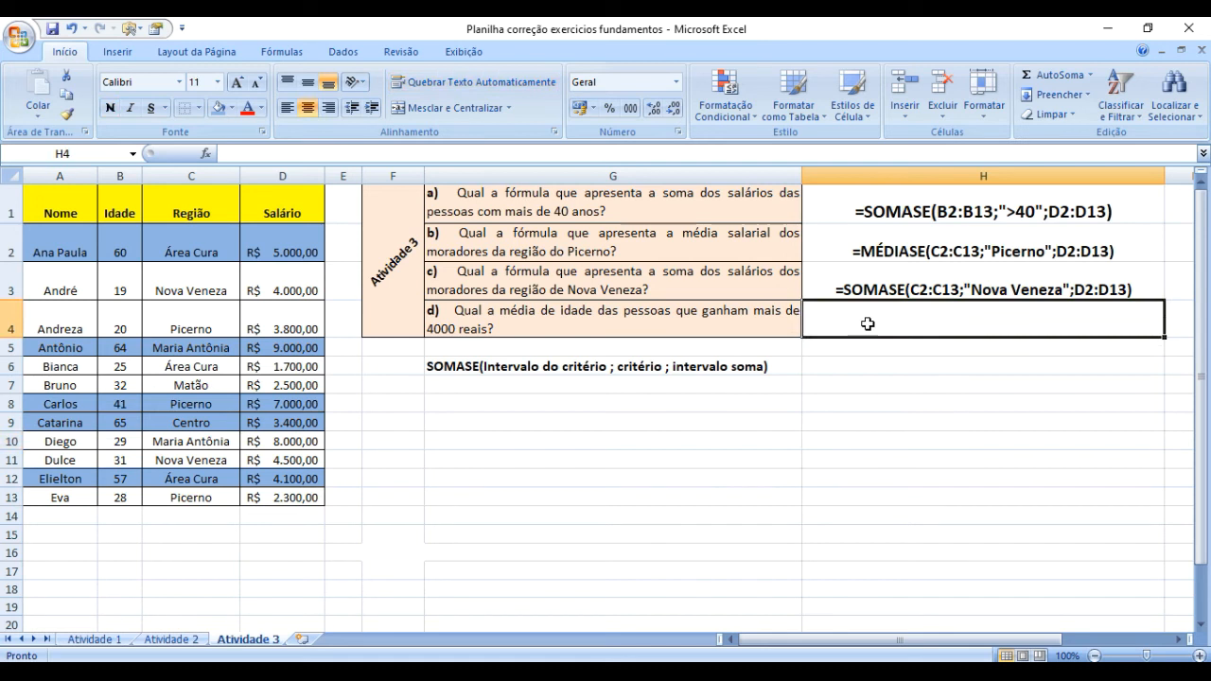
type("=")
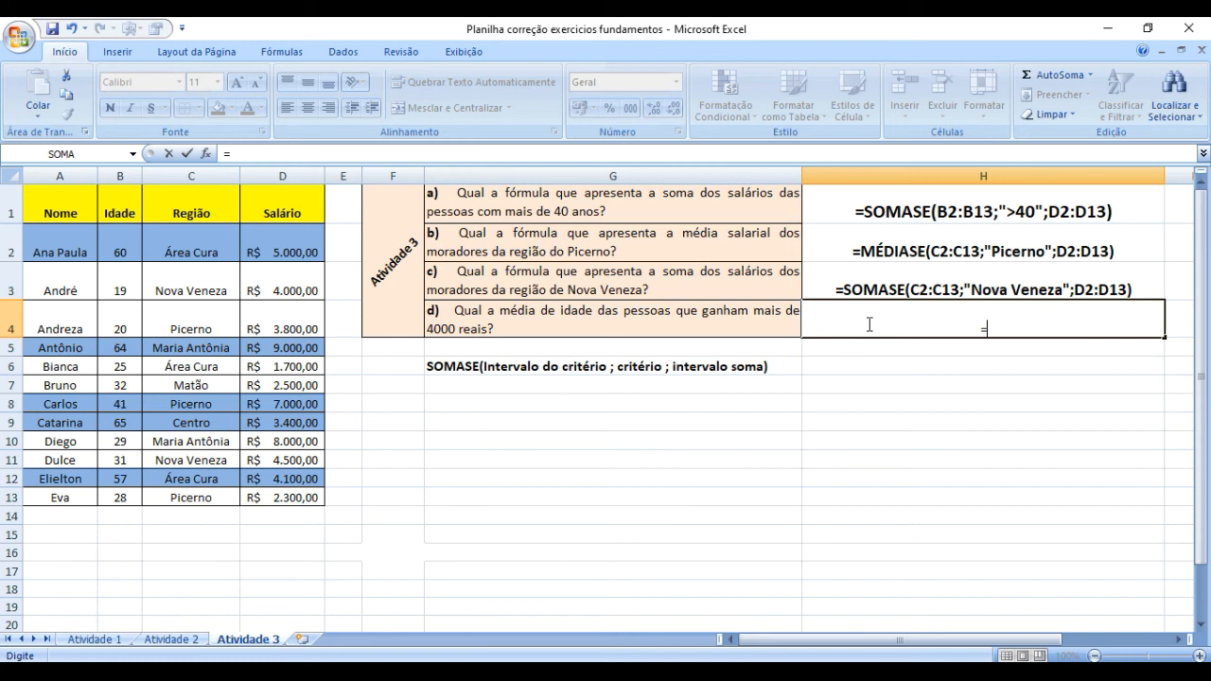
type("mé")
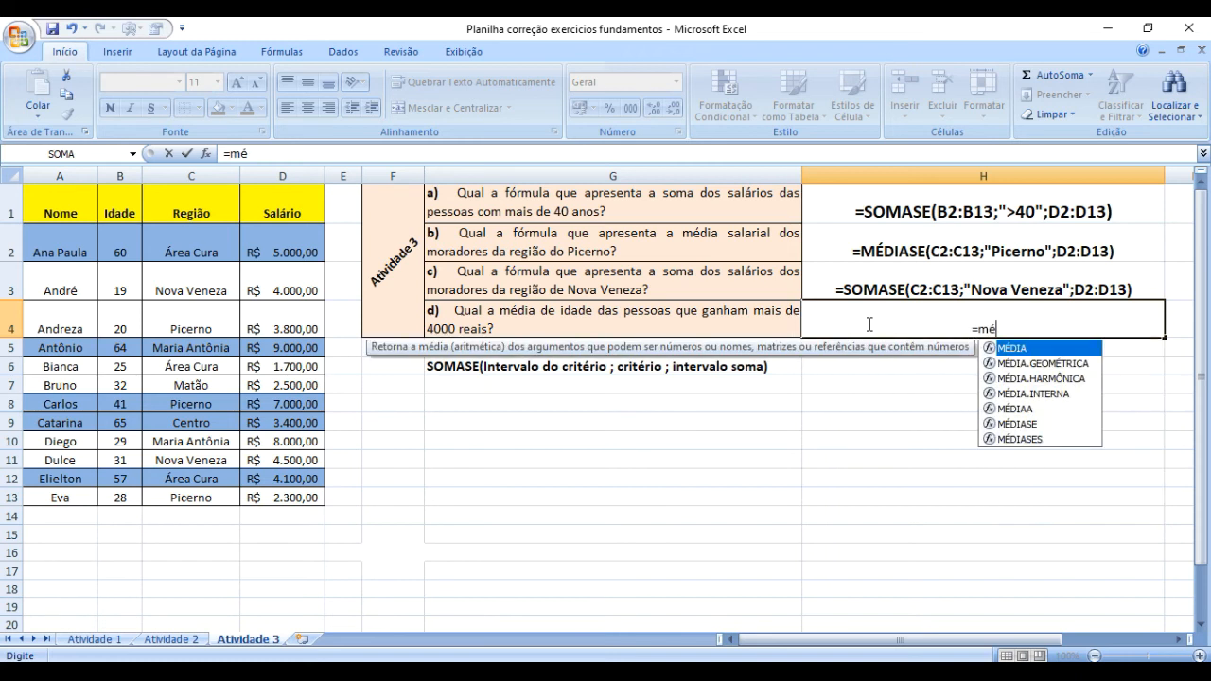
type("diase(")
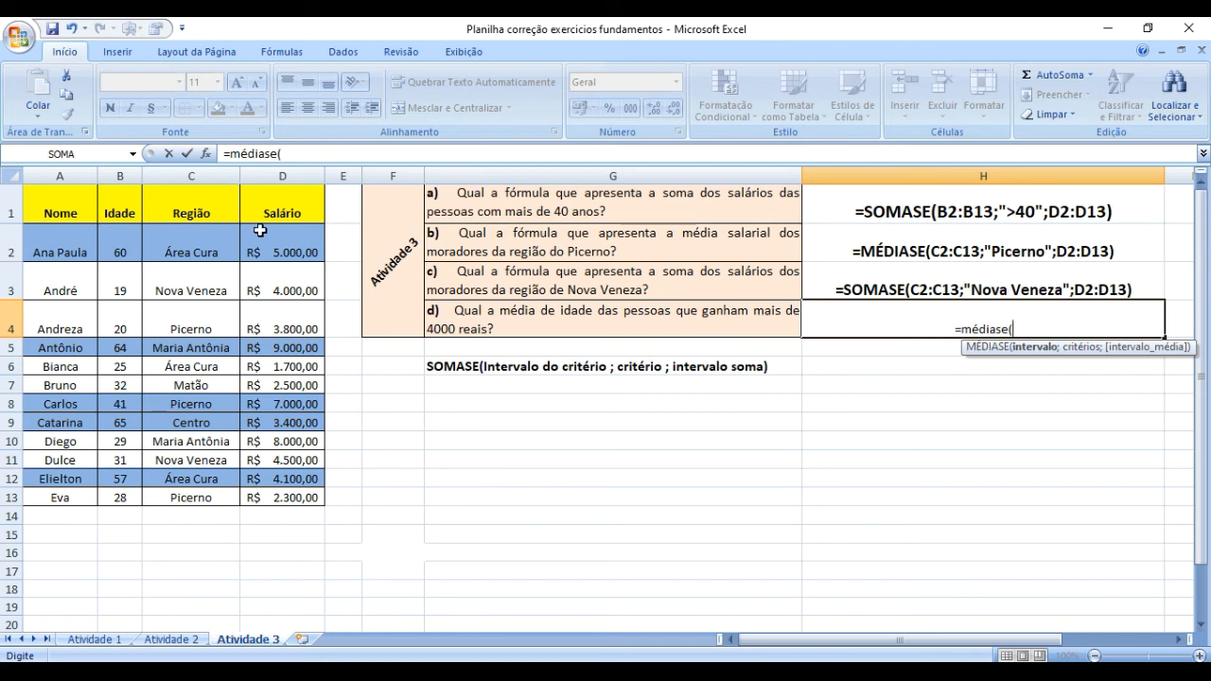
left_click_drag(268, 230, 299, 491)
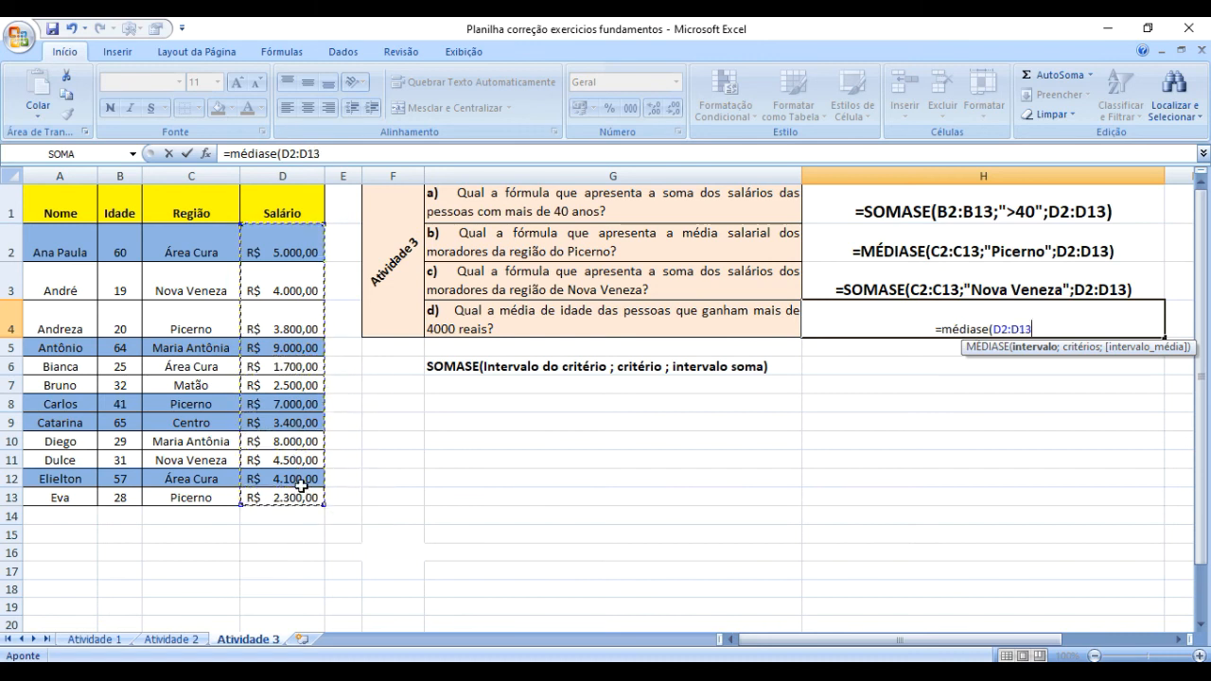
type(";")
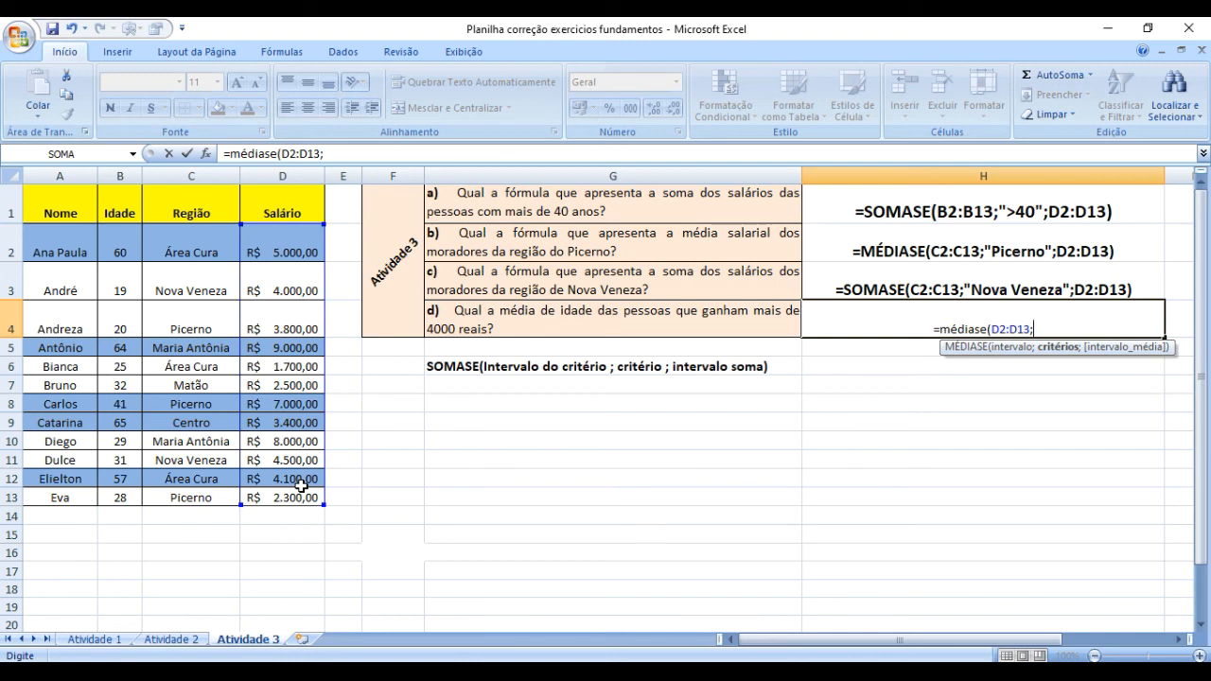
type("\"")
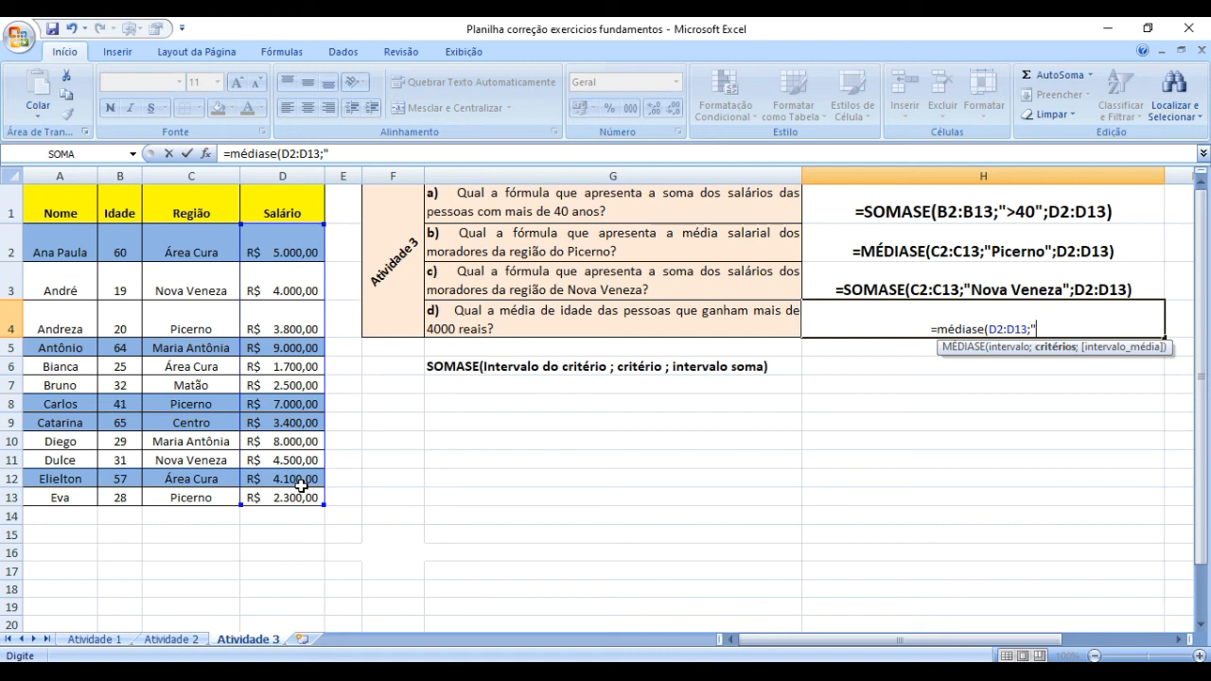
Complete the MÉDIASE formula in H4 with the criterion ">4000" and the ages in B2:B13 as the average range.
type(">")
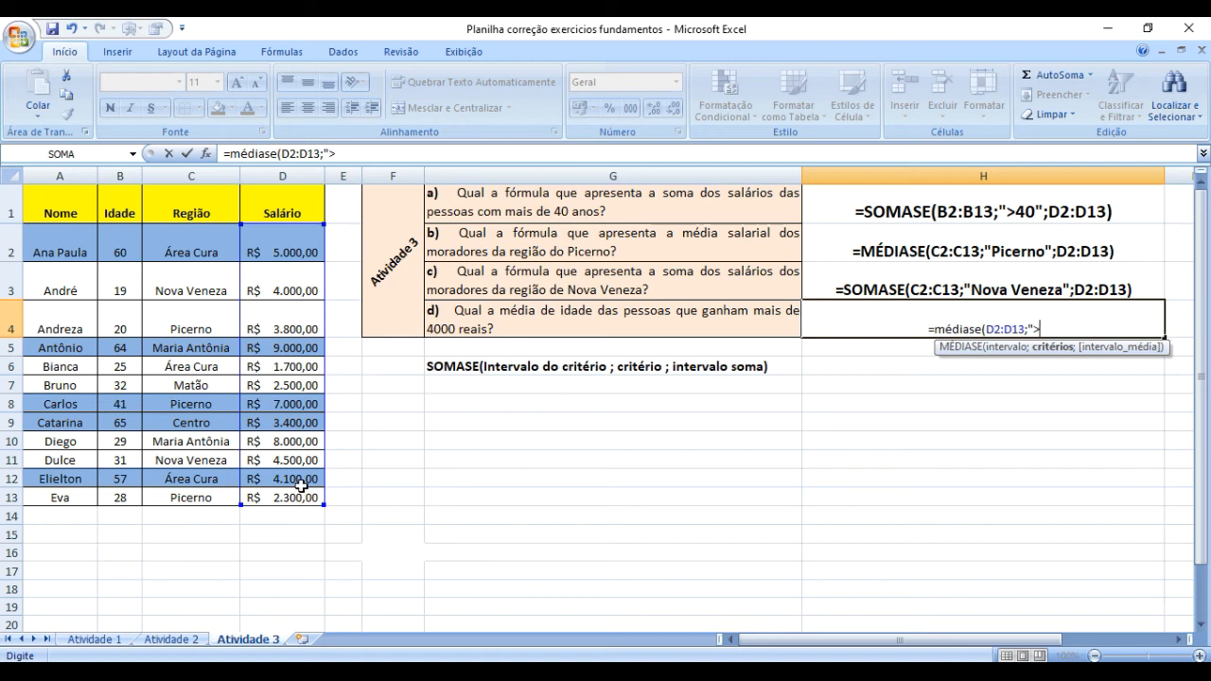
type("4000")
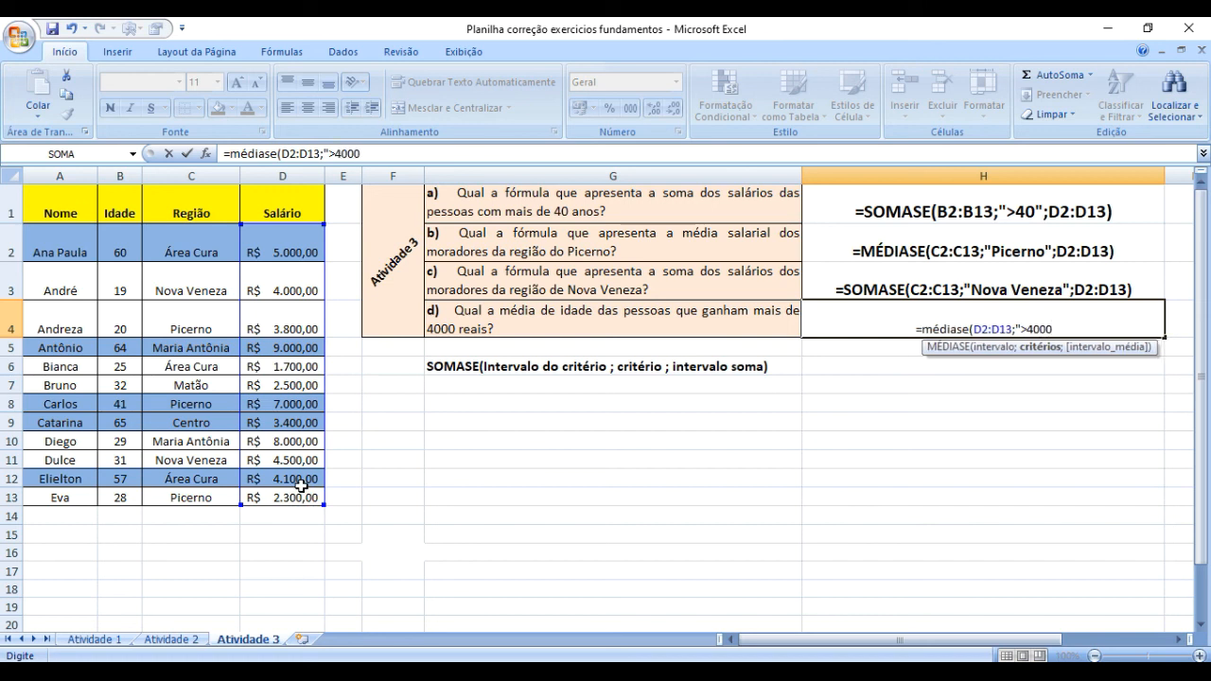
type("\"")
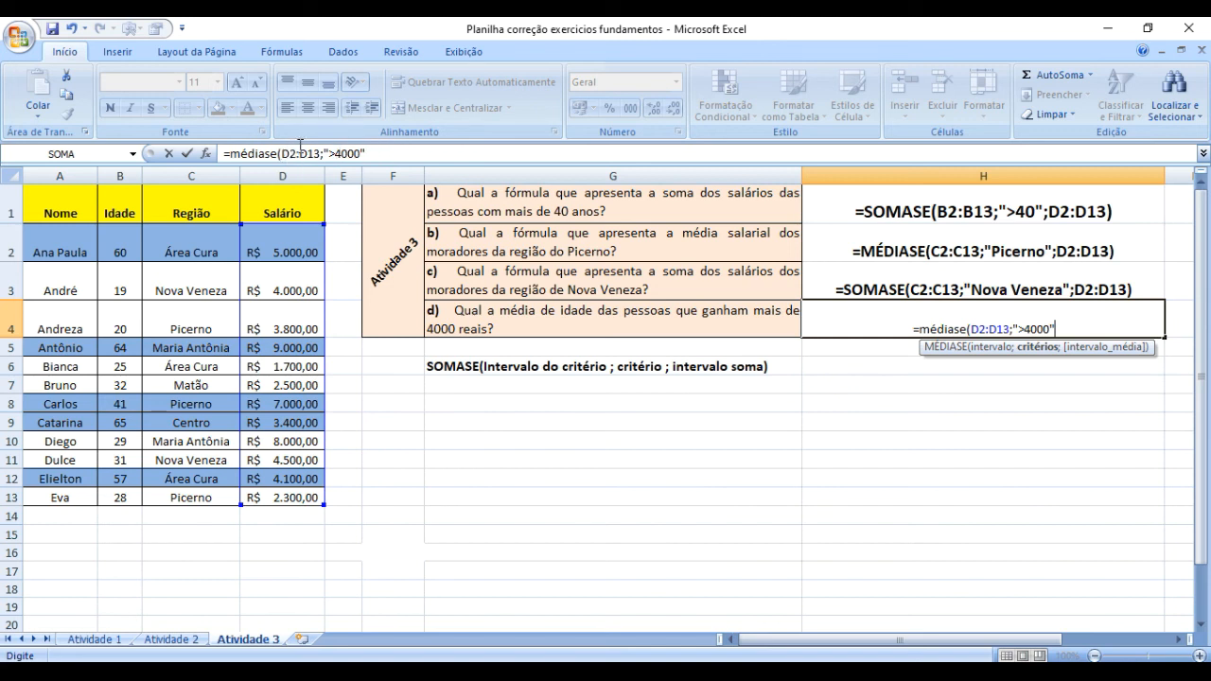
left_click(372, 152)
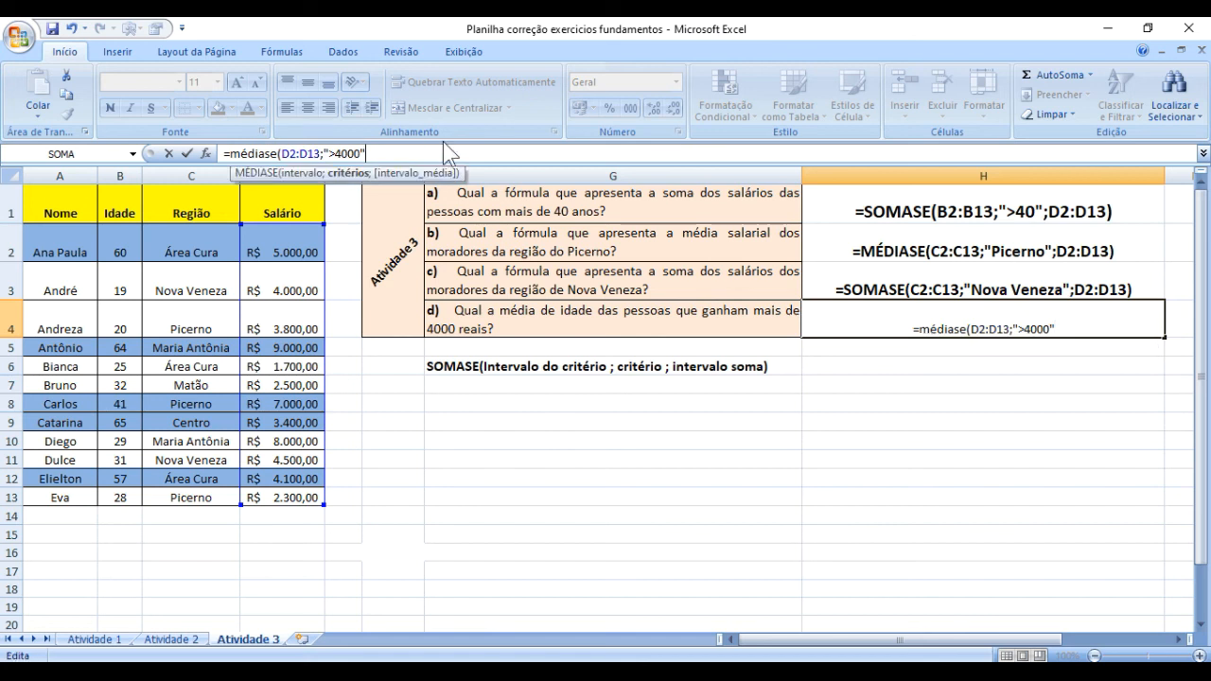
type(";")
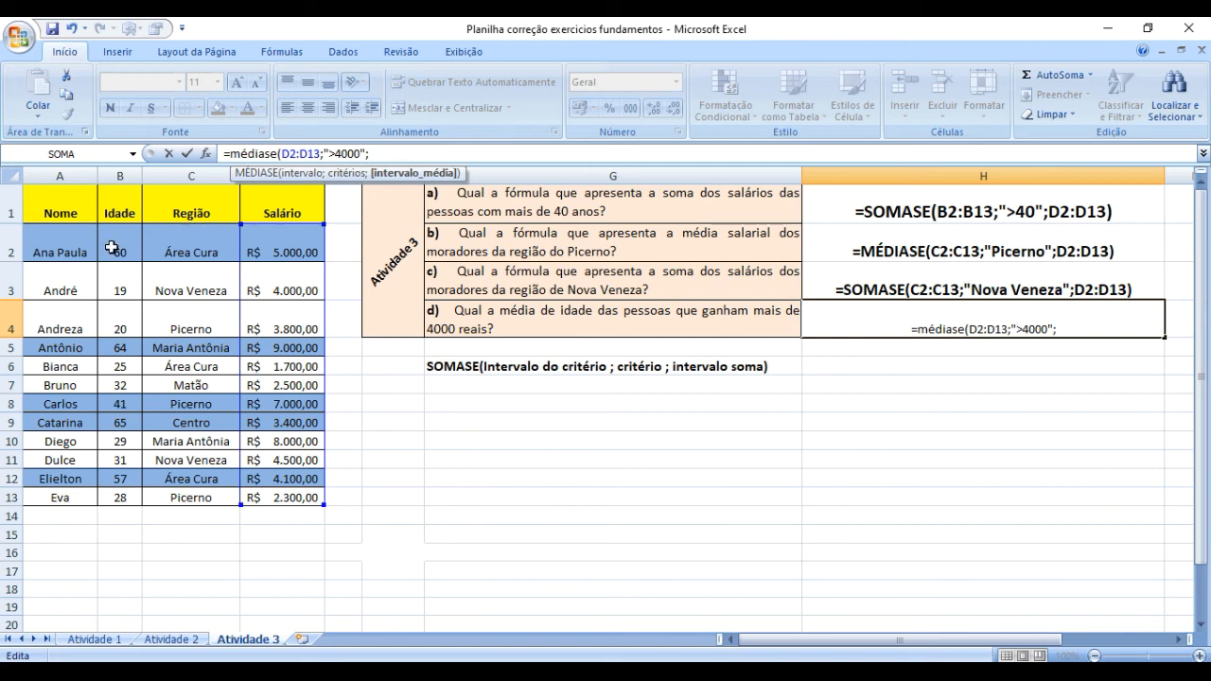
left_click_drag(117, 256, 110, 496)
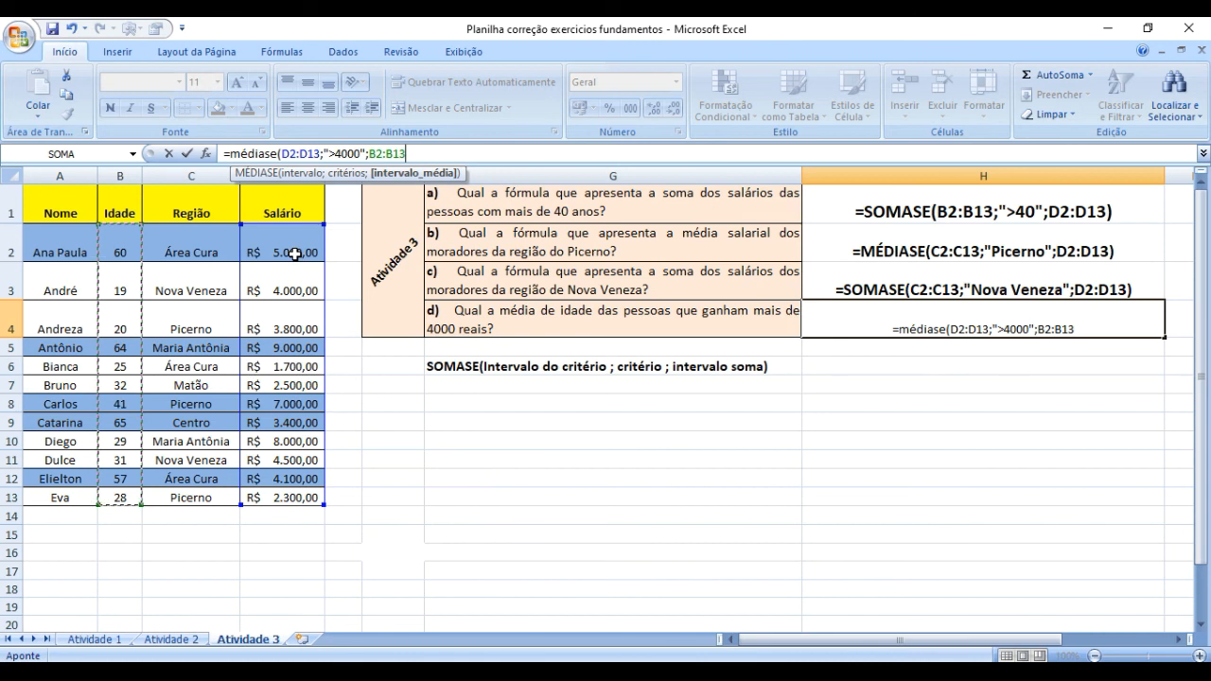
type(")")
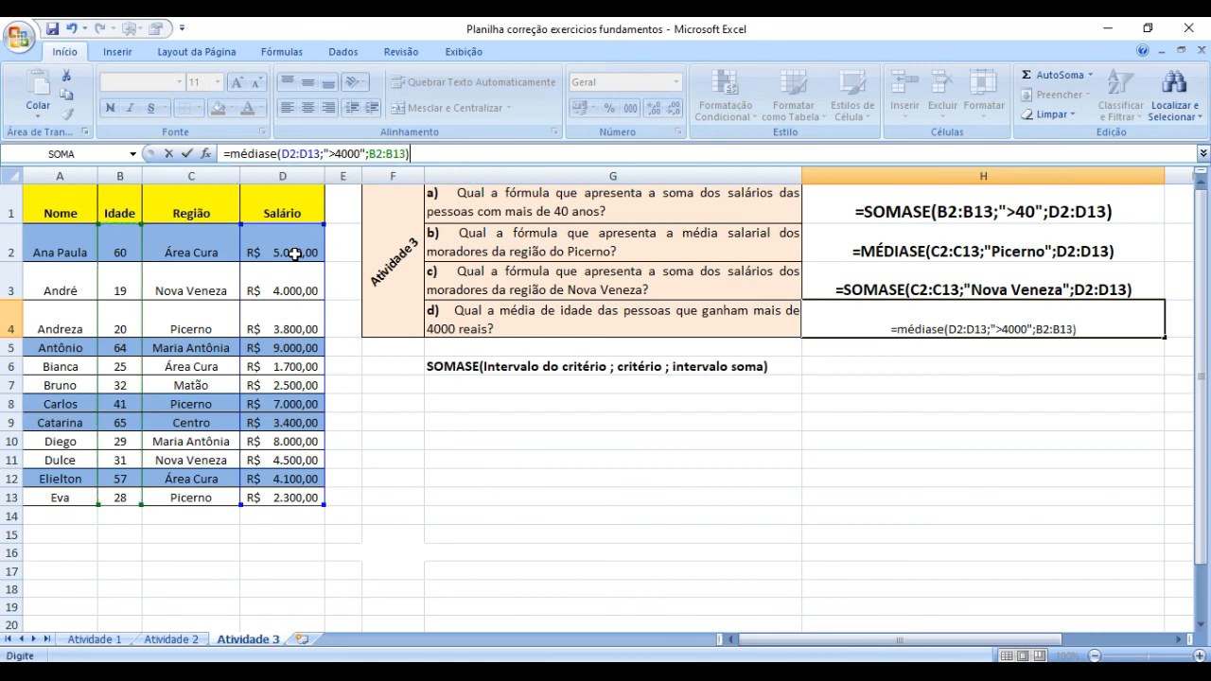
key("Return")
left_click(923, 463)
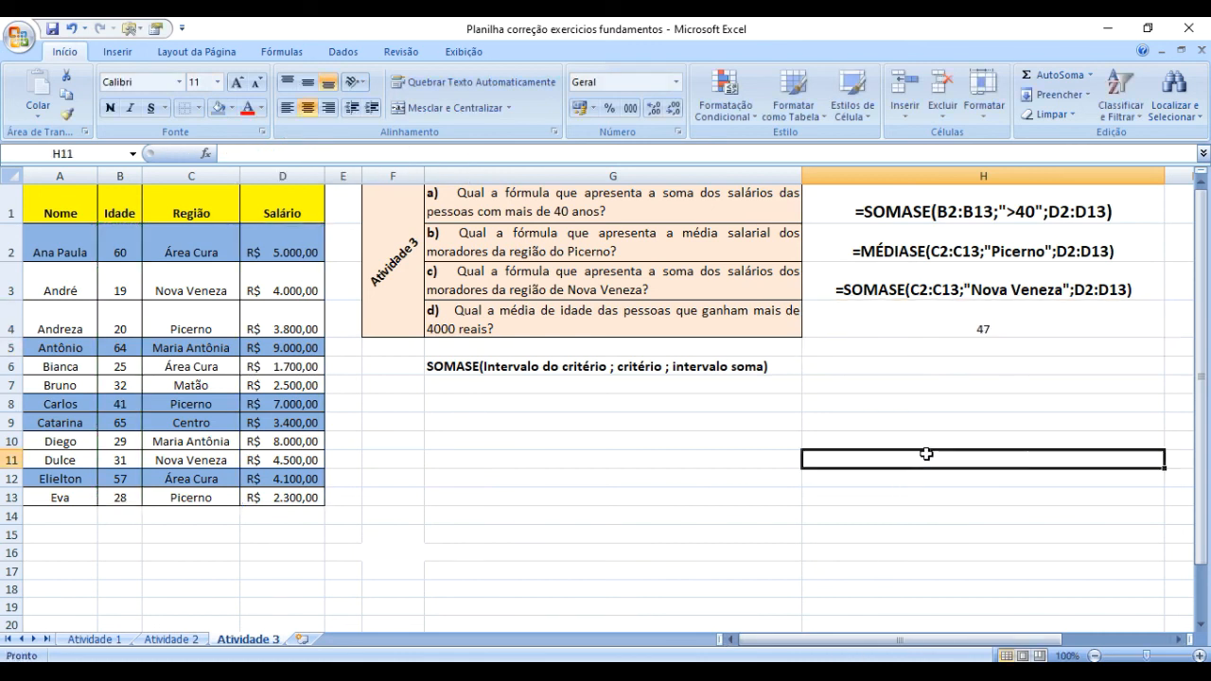
Convert the MÉDIASE formula in H4 to visible text by adding a leading apostrophe.
left_click(943, 314)
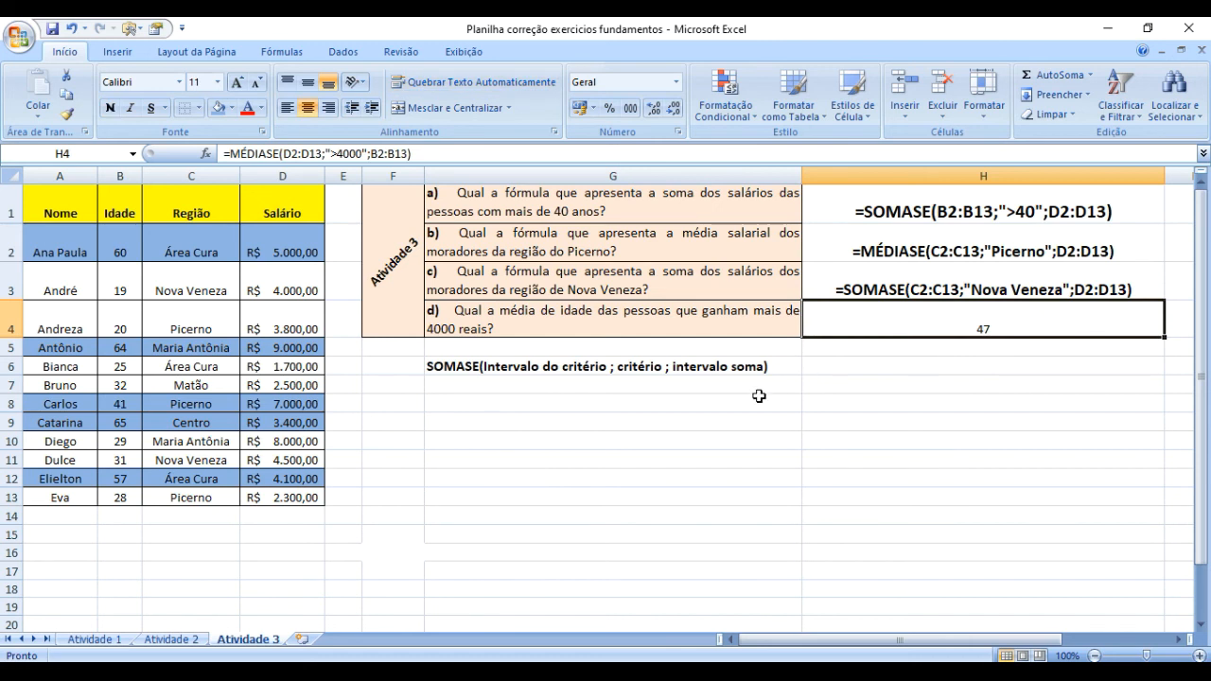
left_click(905, 396)
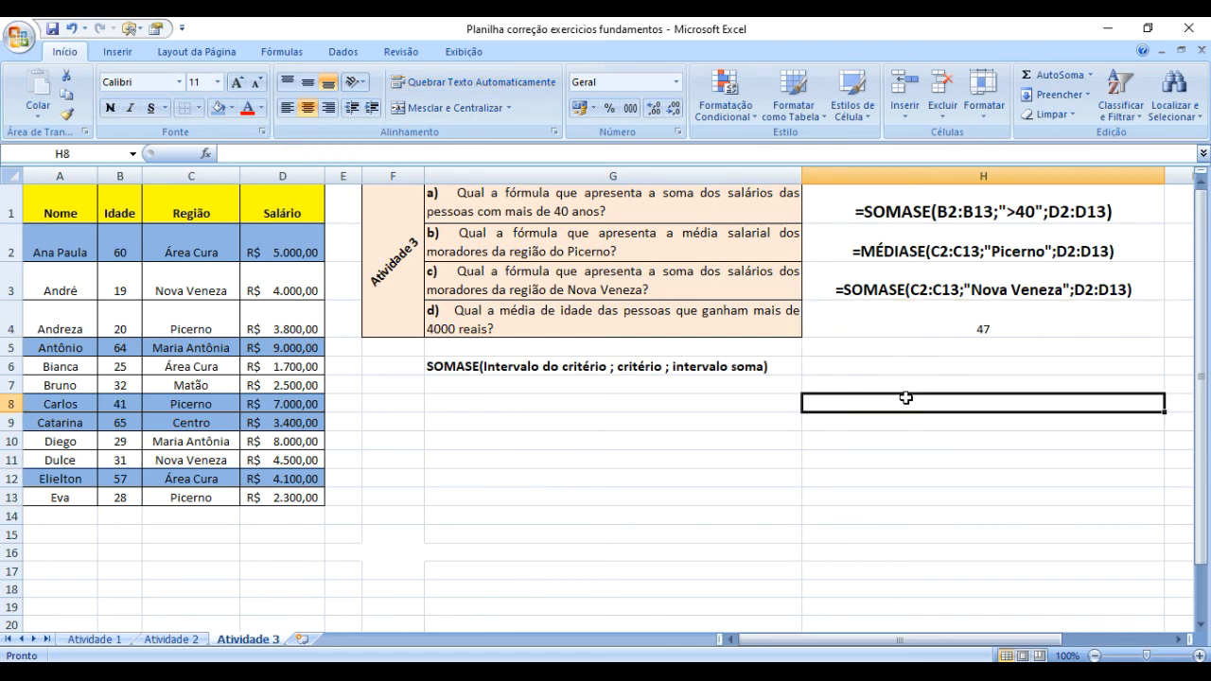
left_click(925, 309)
left_click(228, 152)
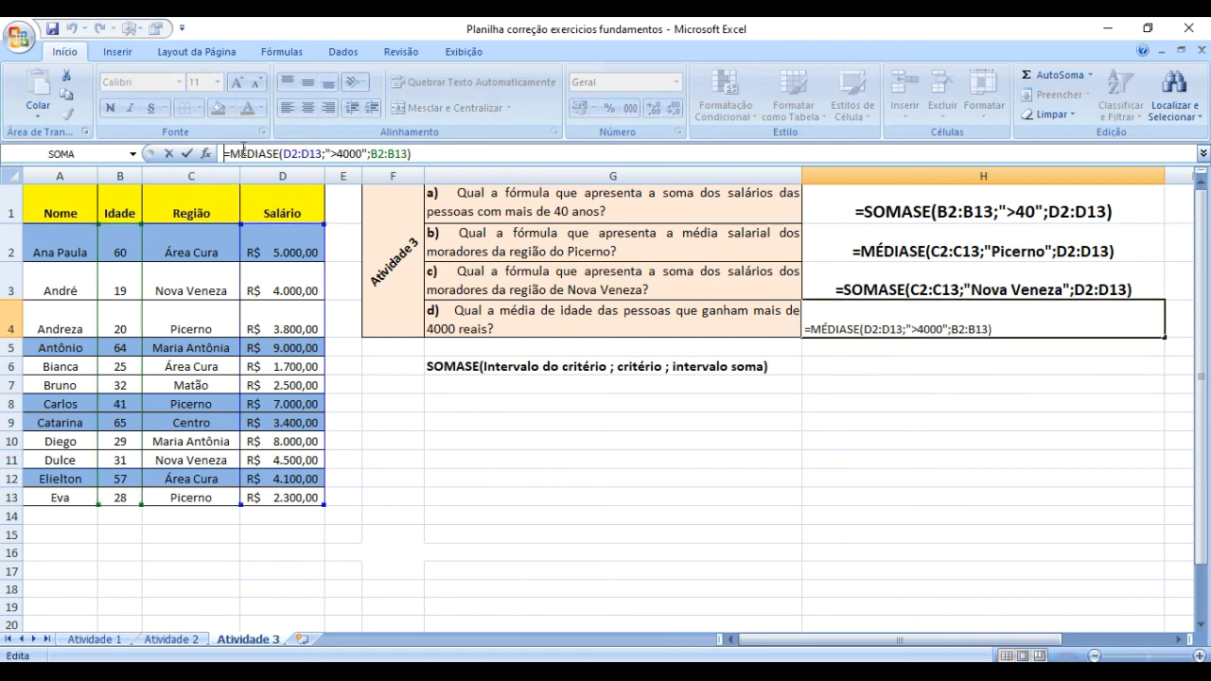
type("'")
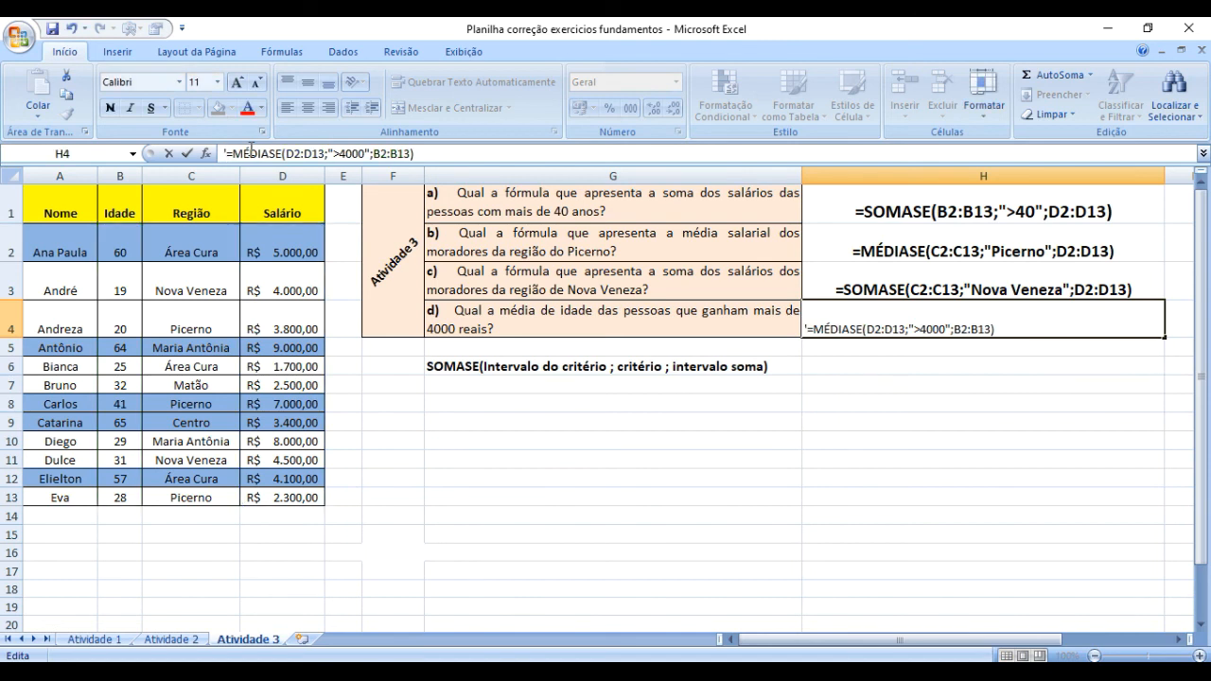
left_click(844, 328)
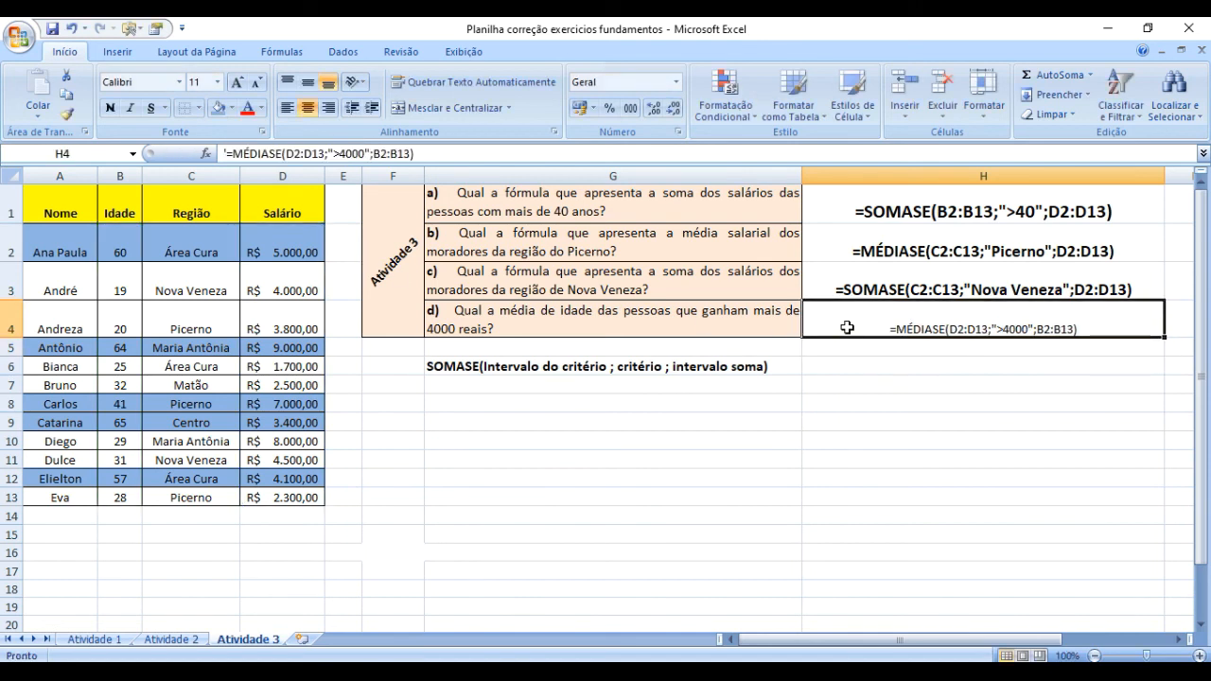
Increase the font size of the MÉDIASE formula text in H4 to 14 and make it bold.
left_click(237, 82)
left_click(236, 82)
left_click(109, 108)
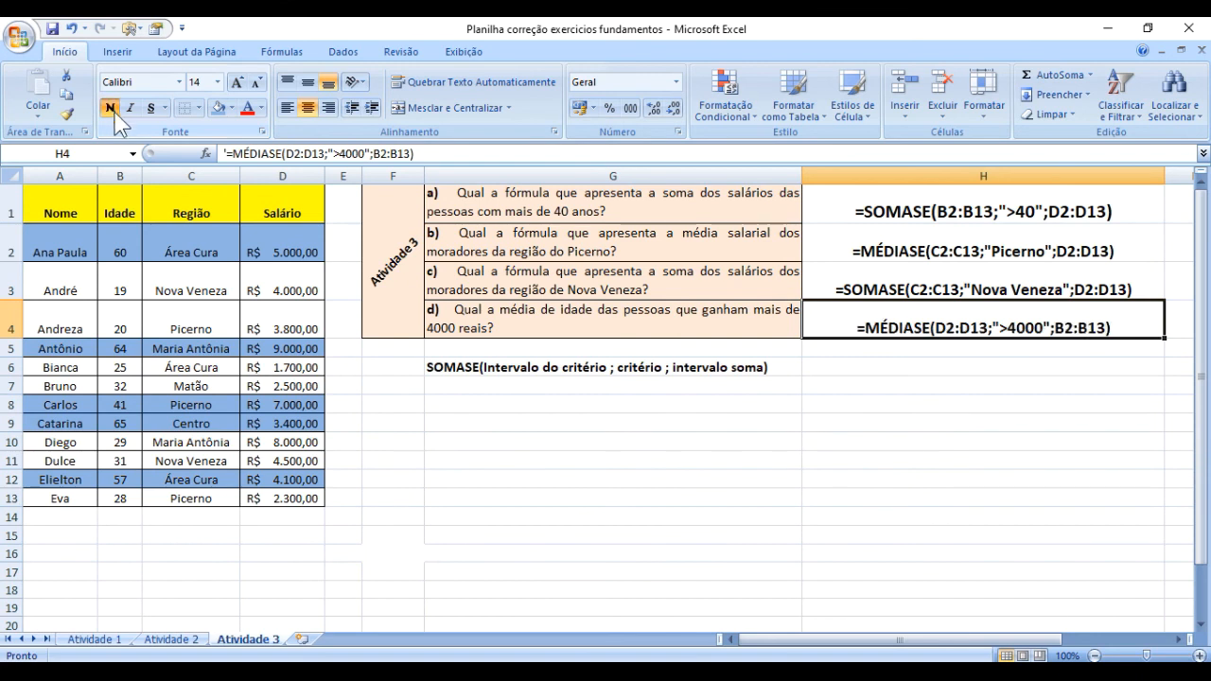
left_click(889, 382)
left_click(889, 493)
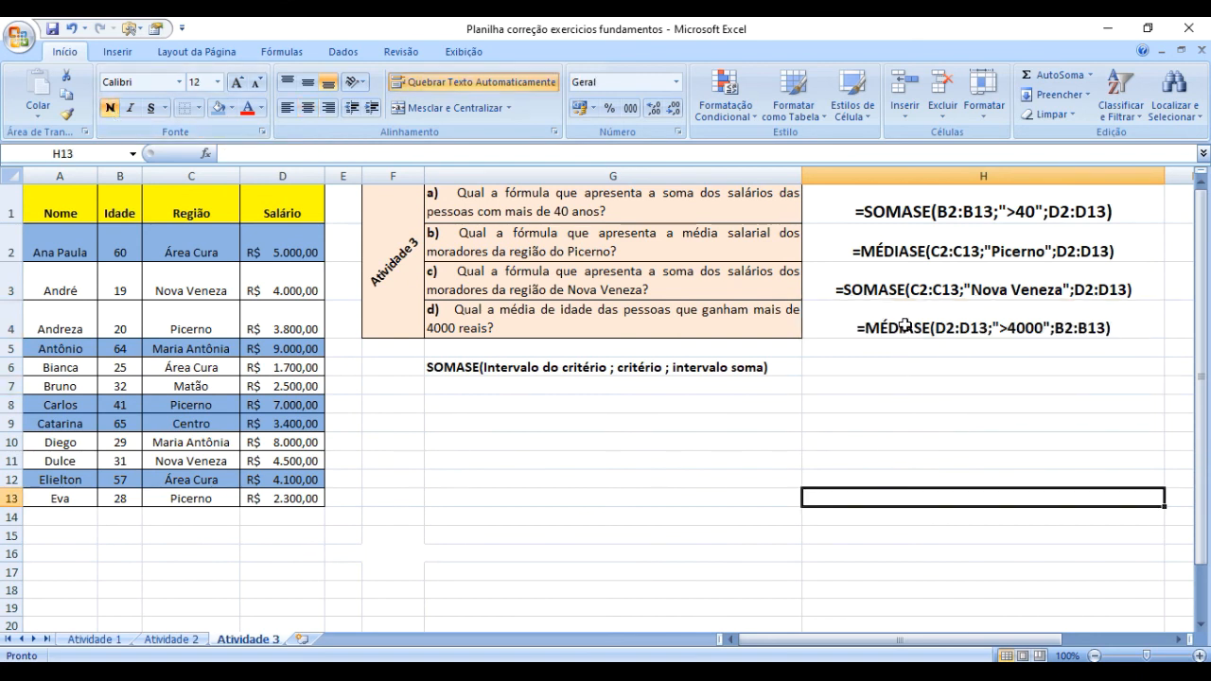
left_click_drag(905, 325, 905, 210)
left_click(912, 454)
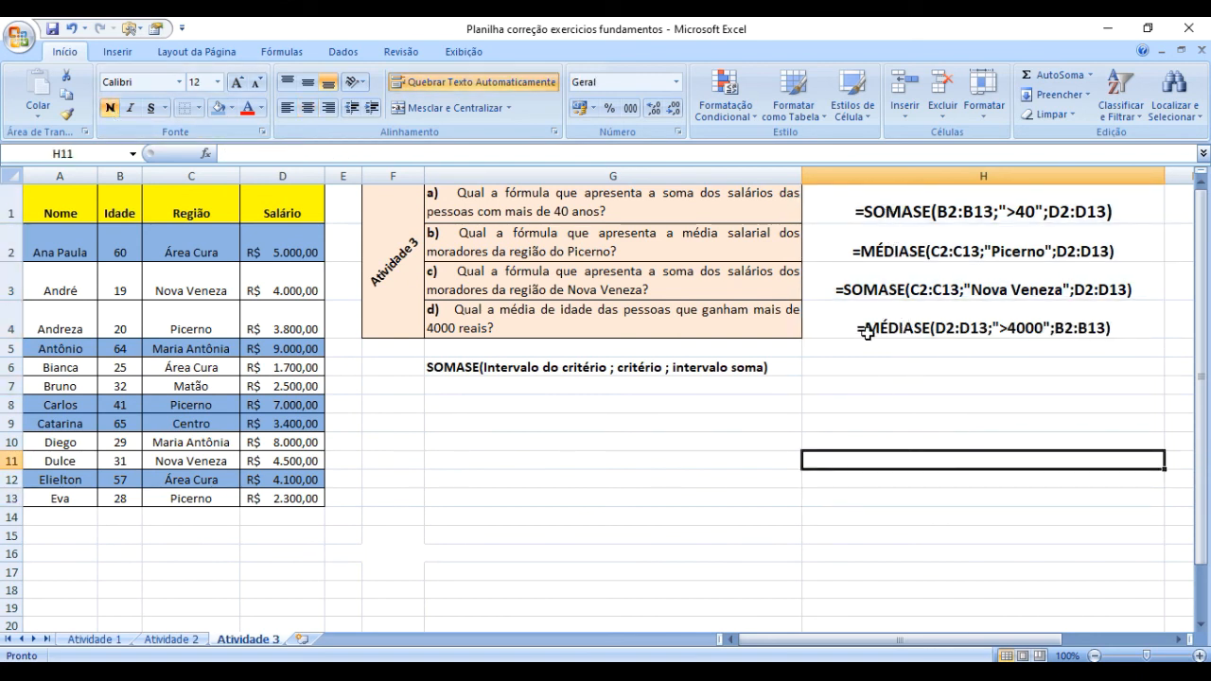
Write the syntax note "MÉDIASE(Intervalo do critério ; critério ; intervalo média)" in G7, below the SOMASE note.
left_click(464, 387)
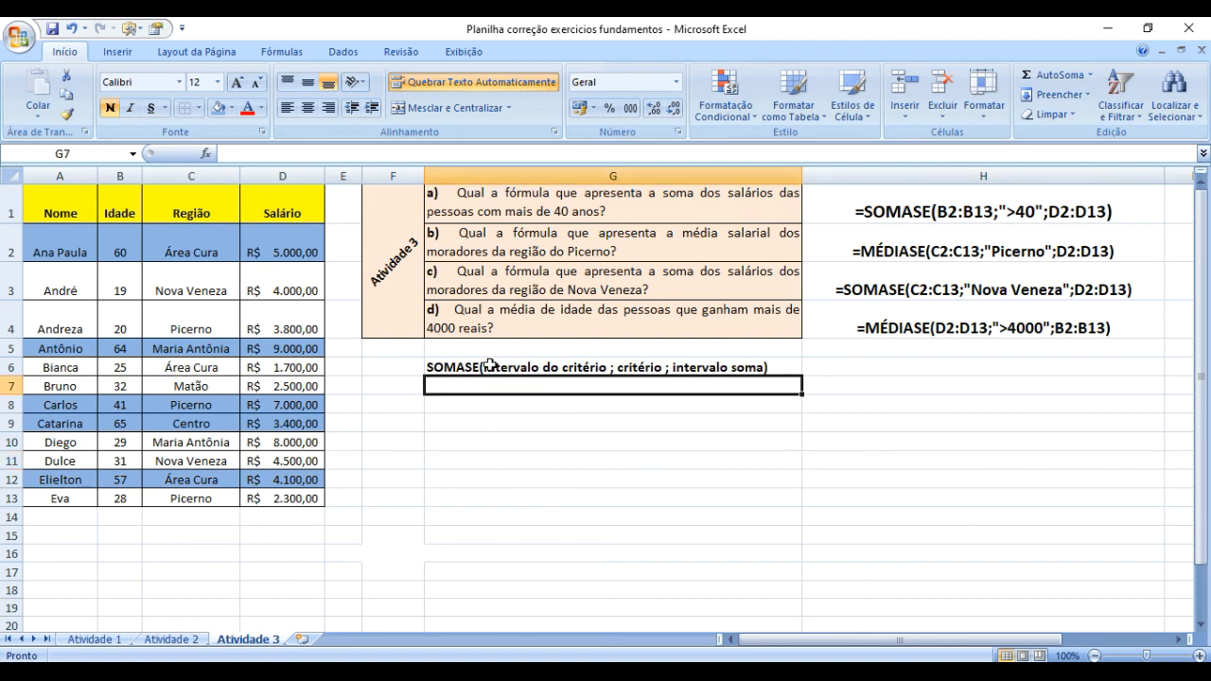
type("MÉDIA")
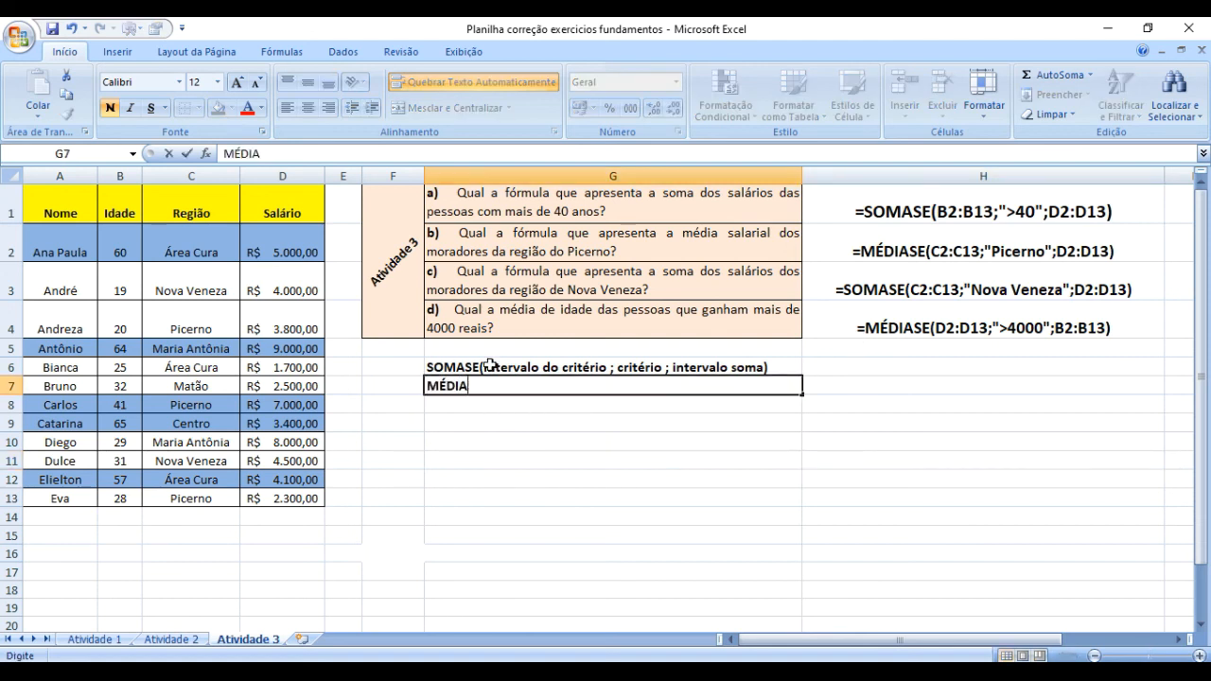
type("SE(in")
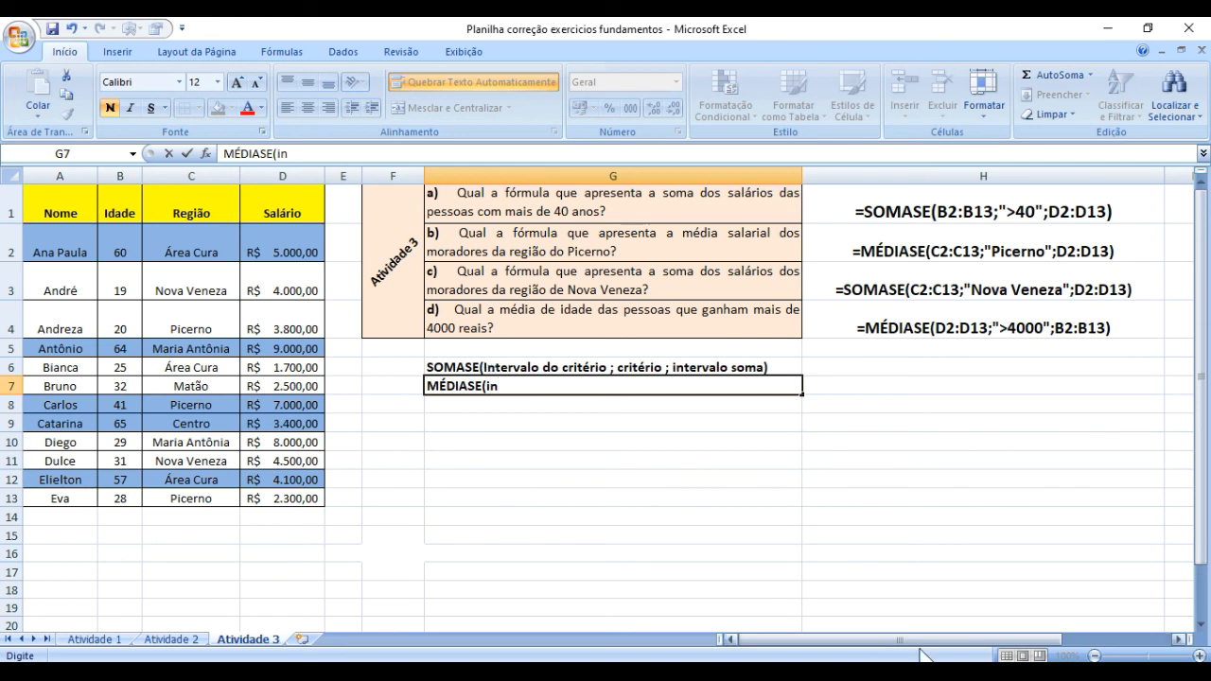
key("BackSpace")
key("BackSpace")
type("Intervalo do c")
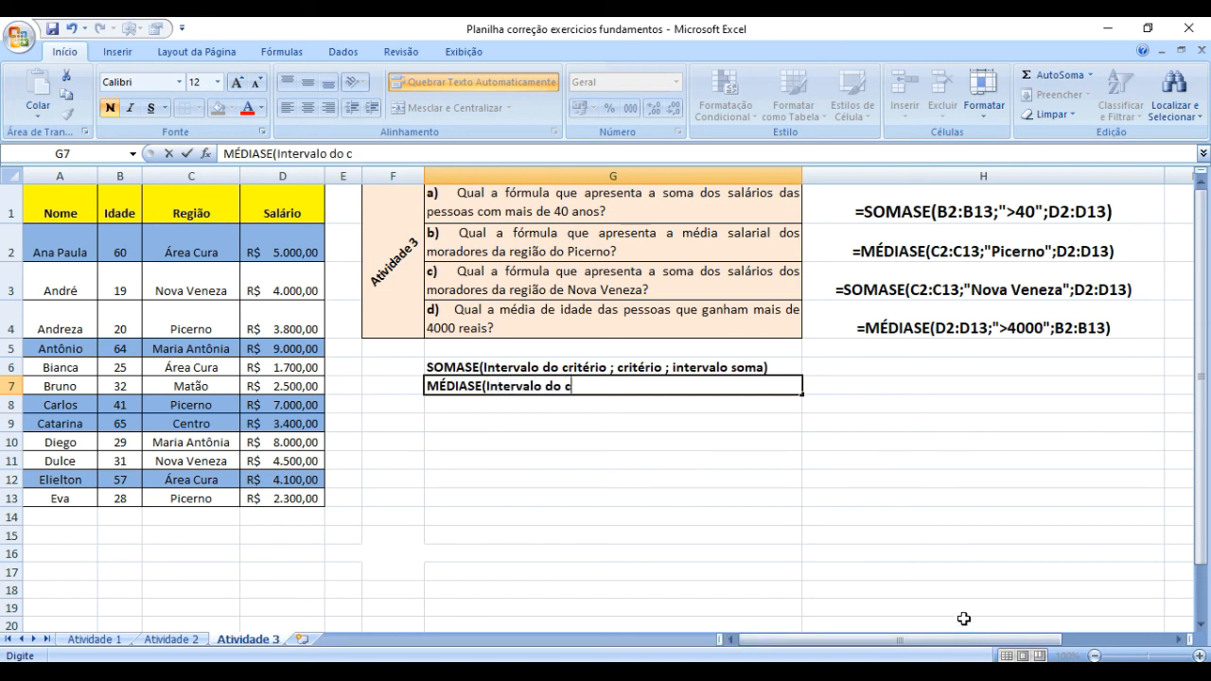
type("ritério ; critério")
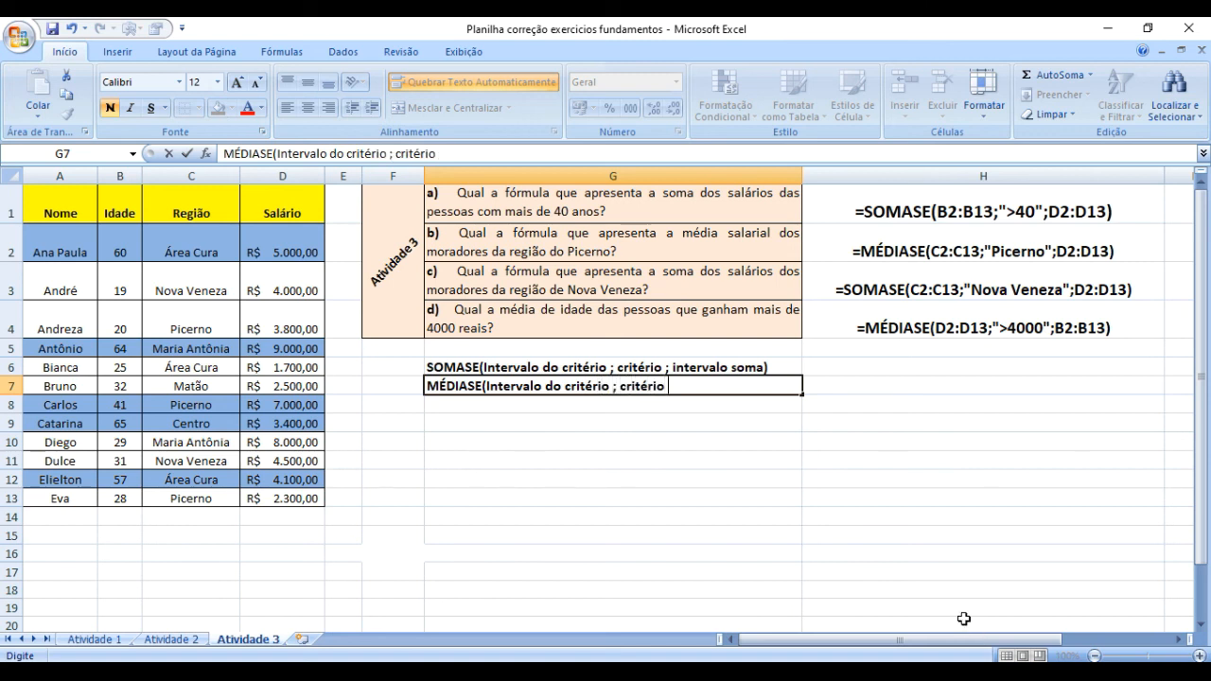
type(" ; intervalo média")
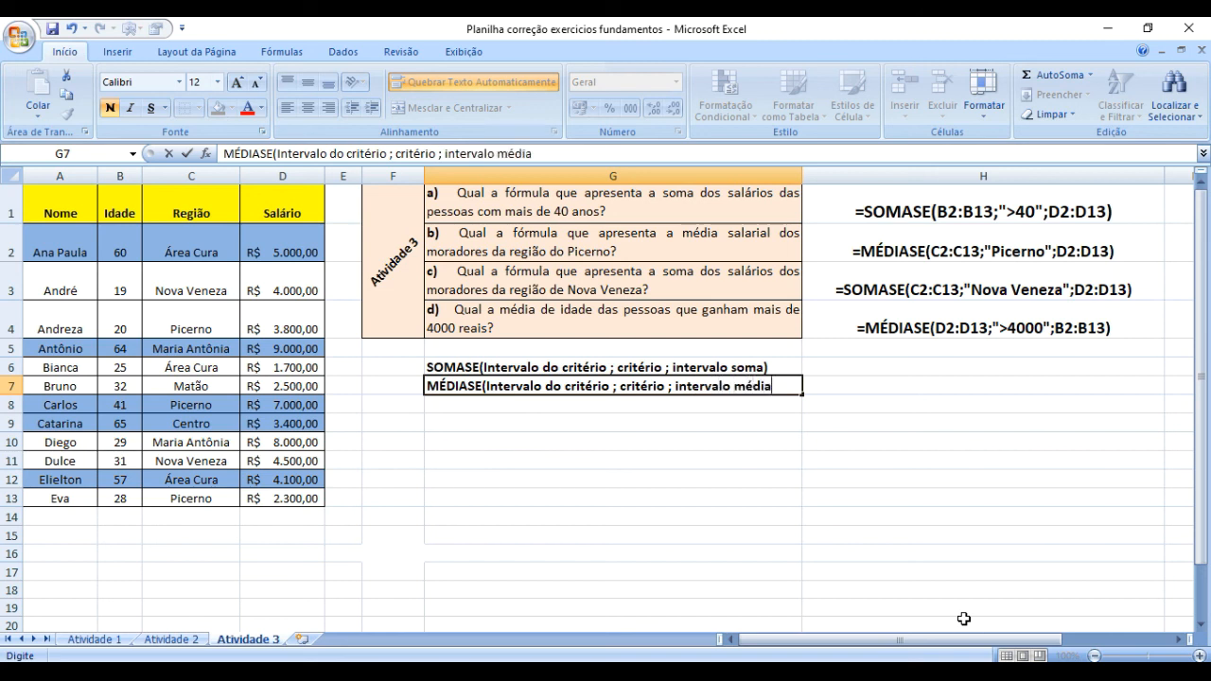
type(")")
key("Return")
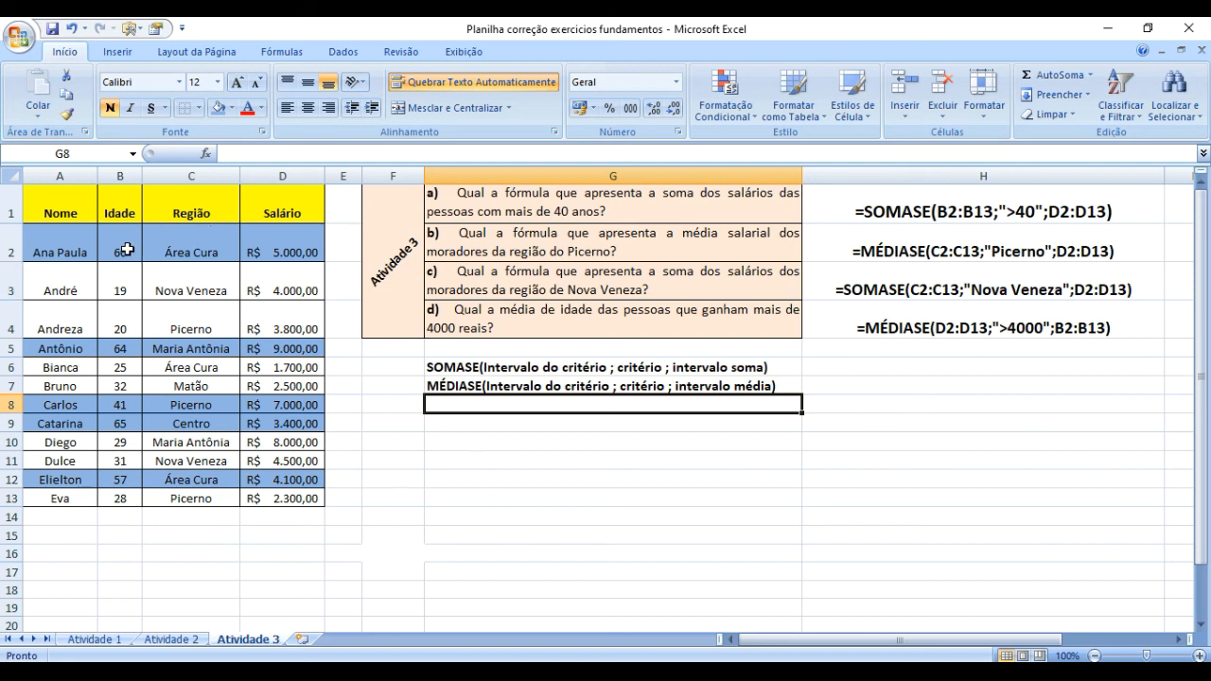
Review the table's columns as possible formula ranges, covering the ages in B2:B13, the Região and Salário headers, and whole columns A to D.
left_click_drag(127, 248, 132, 496)
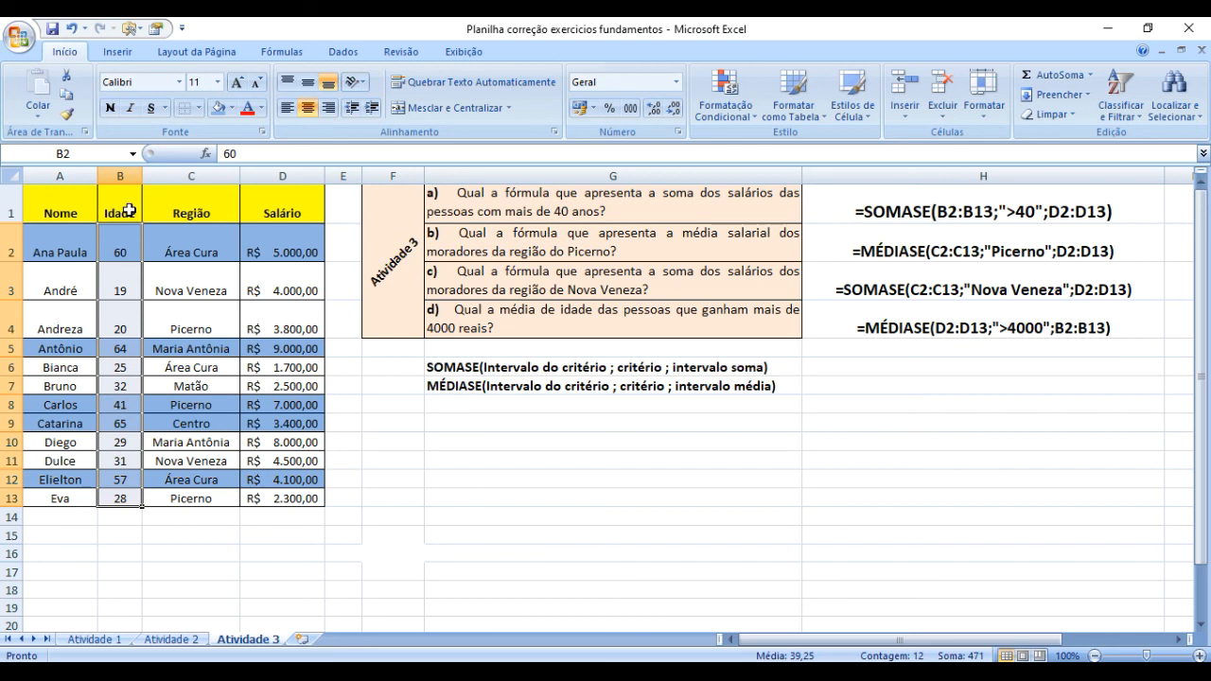
left_click(128, 208)
left_click(187, 204)
left_click(300, 207)
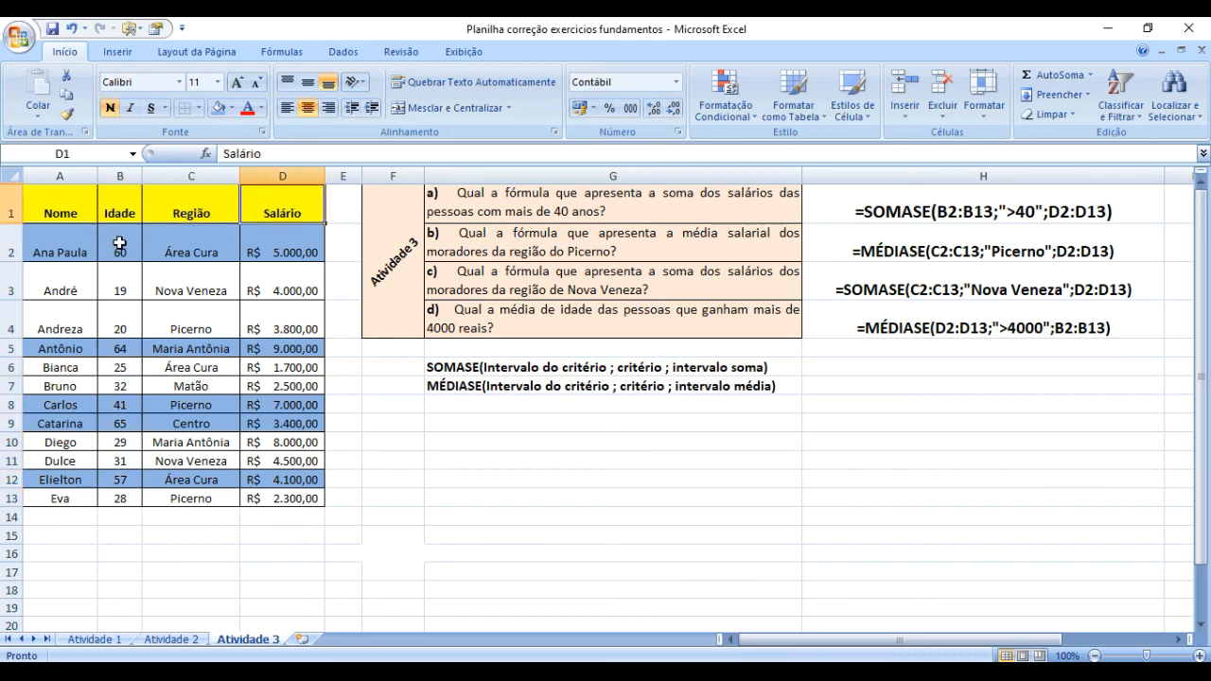
left_click_drag(119, 244, 109, 499)
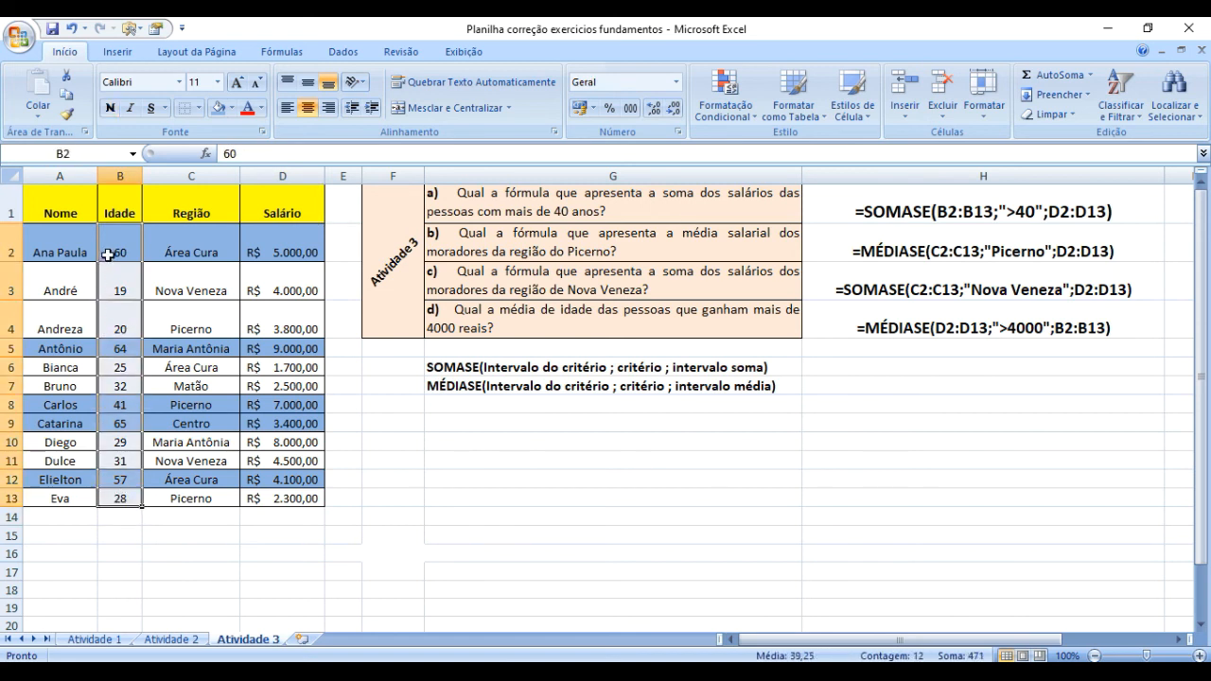
left_click(185, 213)
left_click(305, 212)
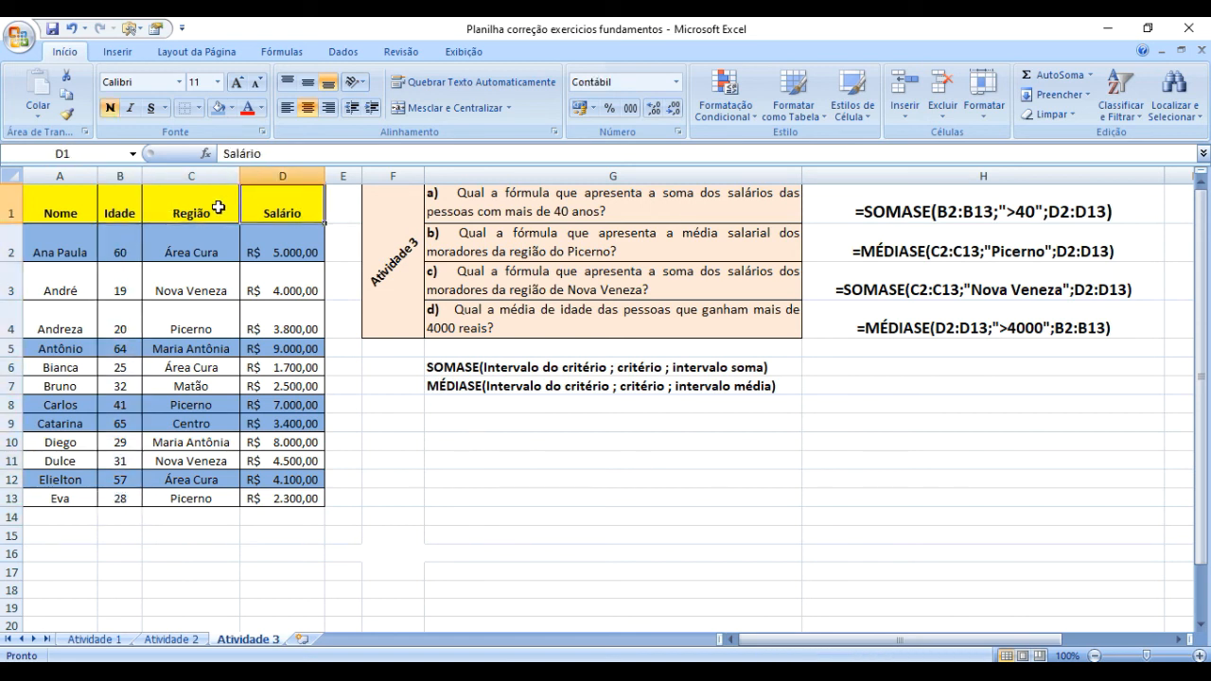
left_click(217, 208)
left_click(177, 176)
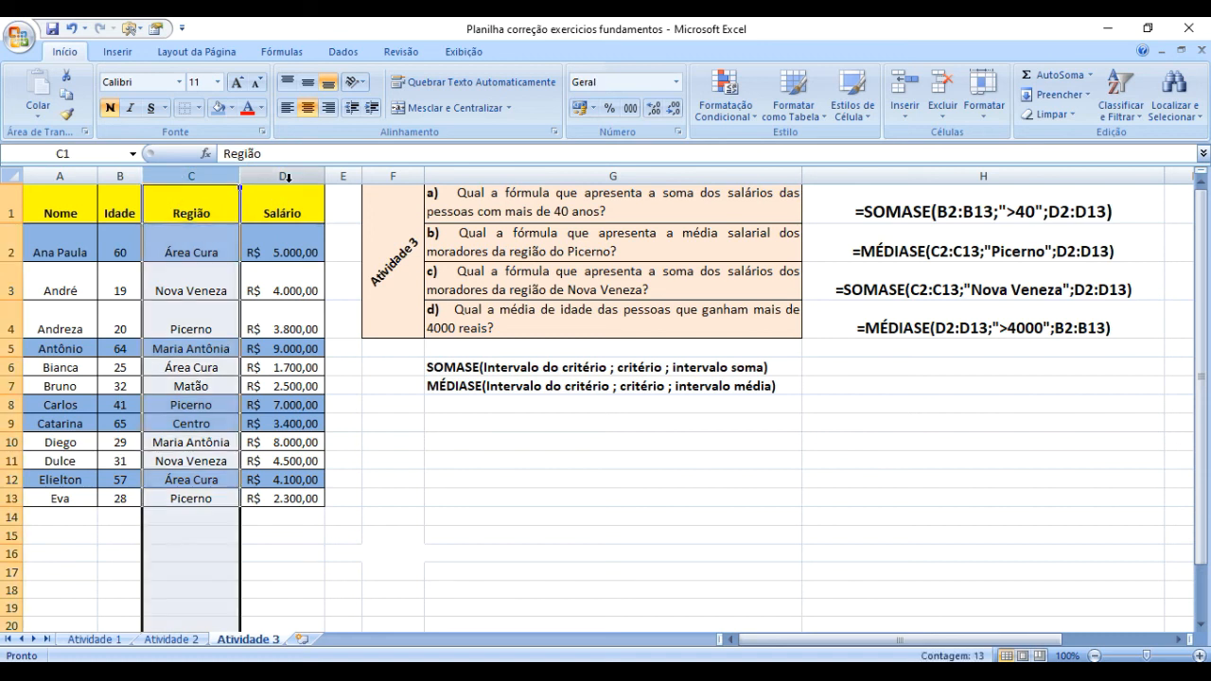
left_click(286, 176)
left_click(122, 176)
left_click(61, 176)
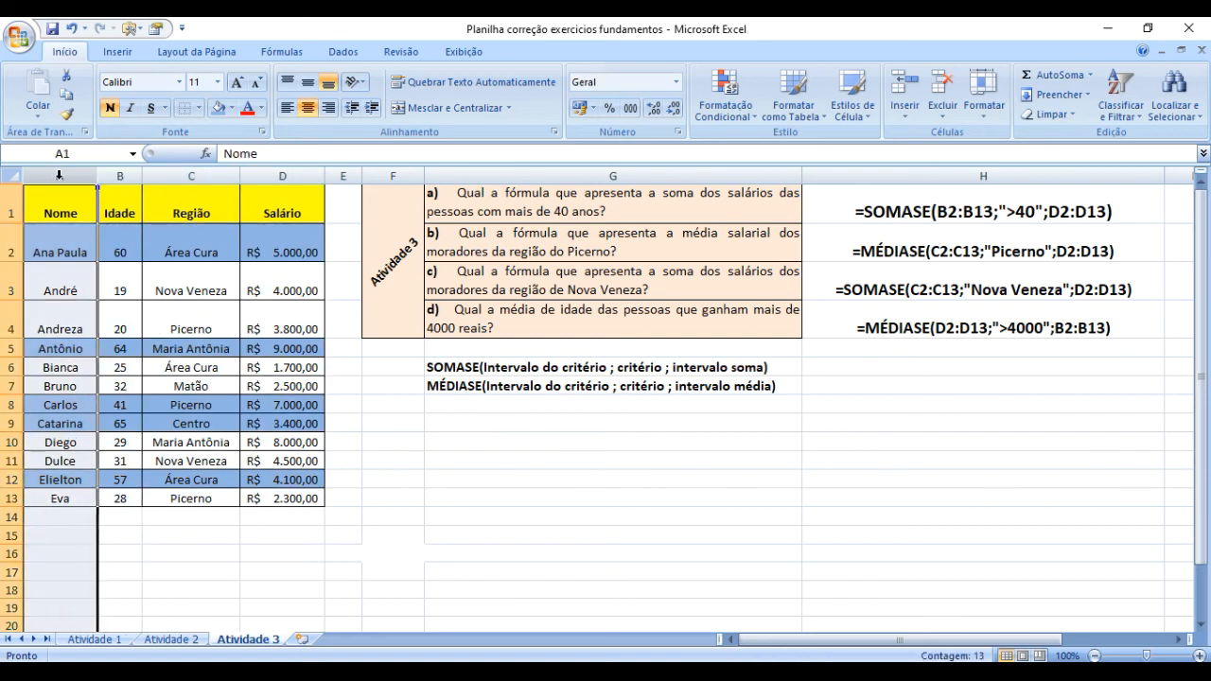
Examine how the name, age, region and salary cells in rows 2 and 3 correspond within each record.
left_click(60, 251)
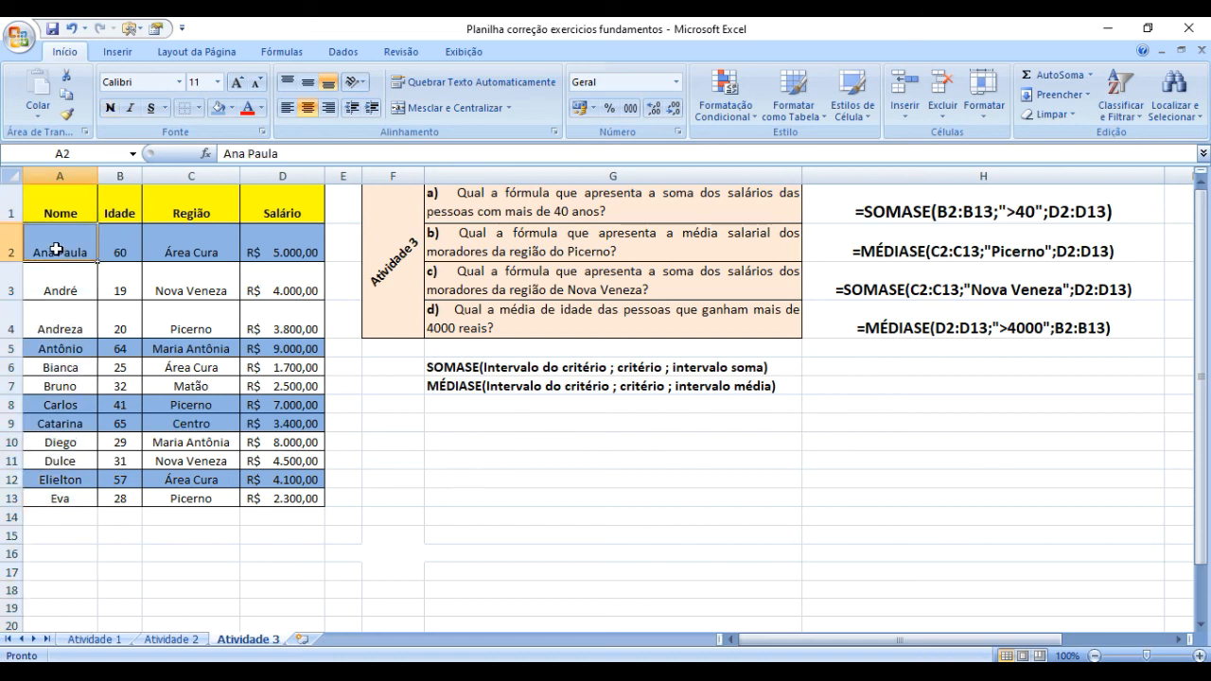
left_click(104, 250)
left_click(35, 249)
left_click(276, 251)
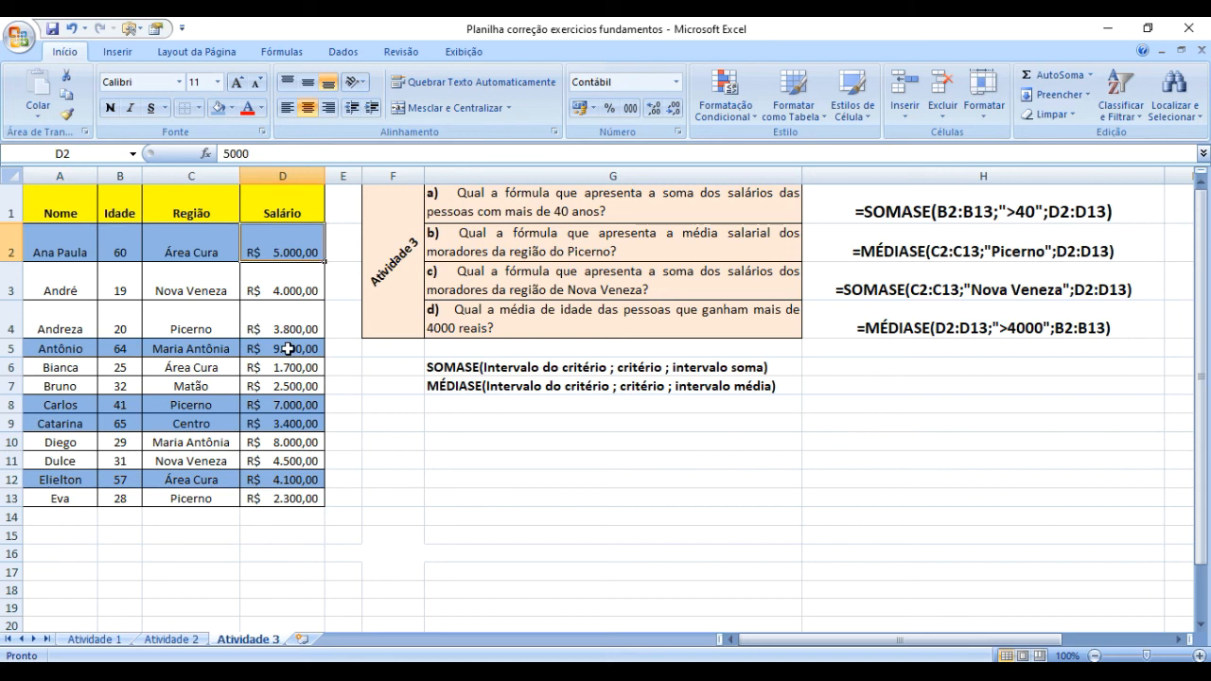
left_click(114, 251)
left_click(118, 293)
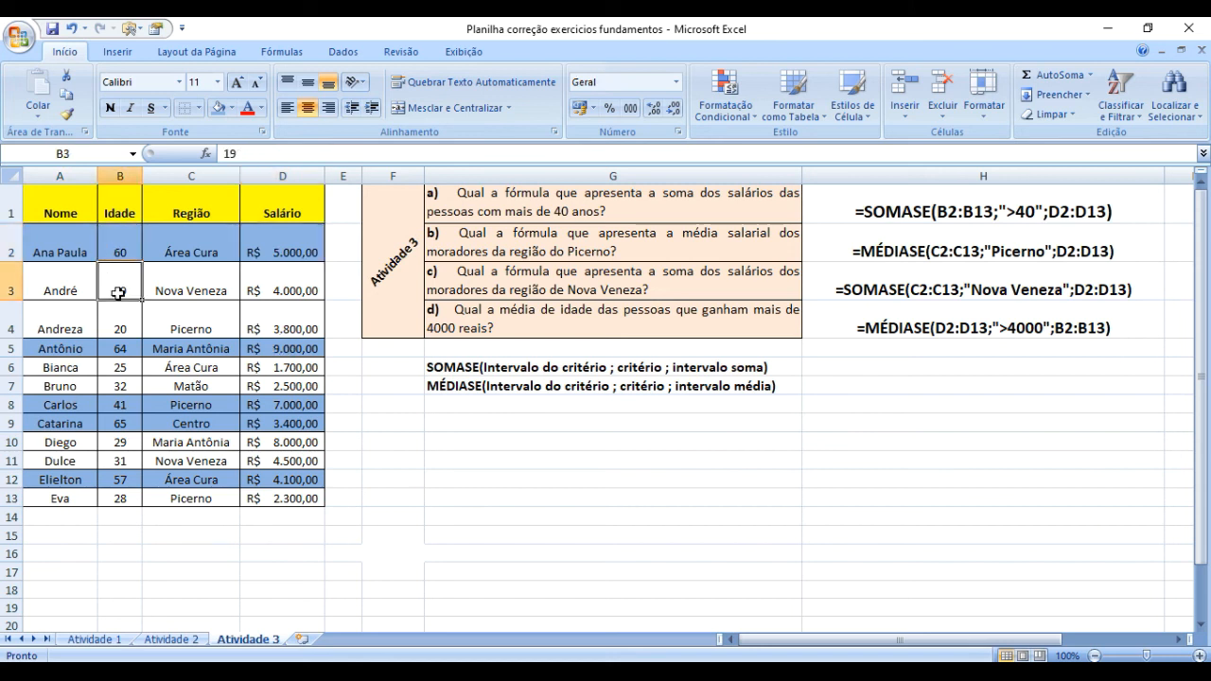
left_click(274, 256)
left_click(284, 295)
left_click(191, 251)
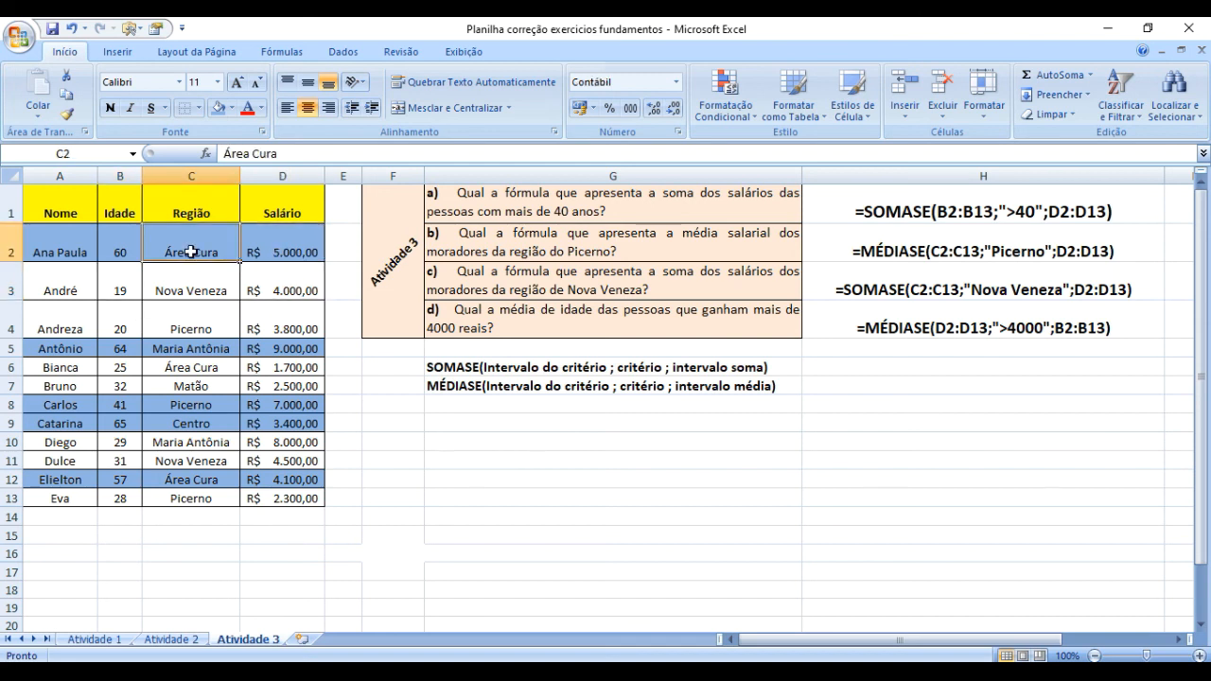
left_click(192, 295)
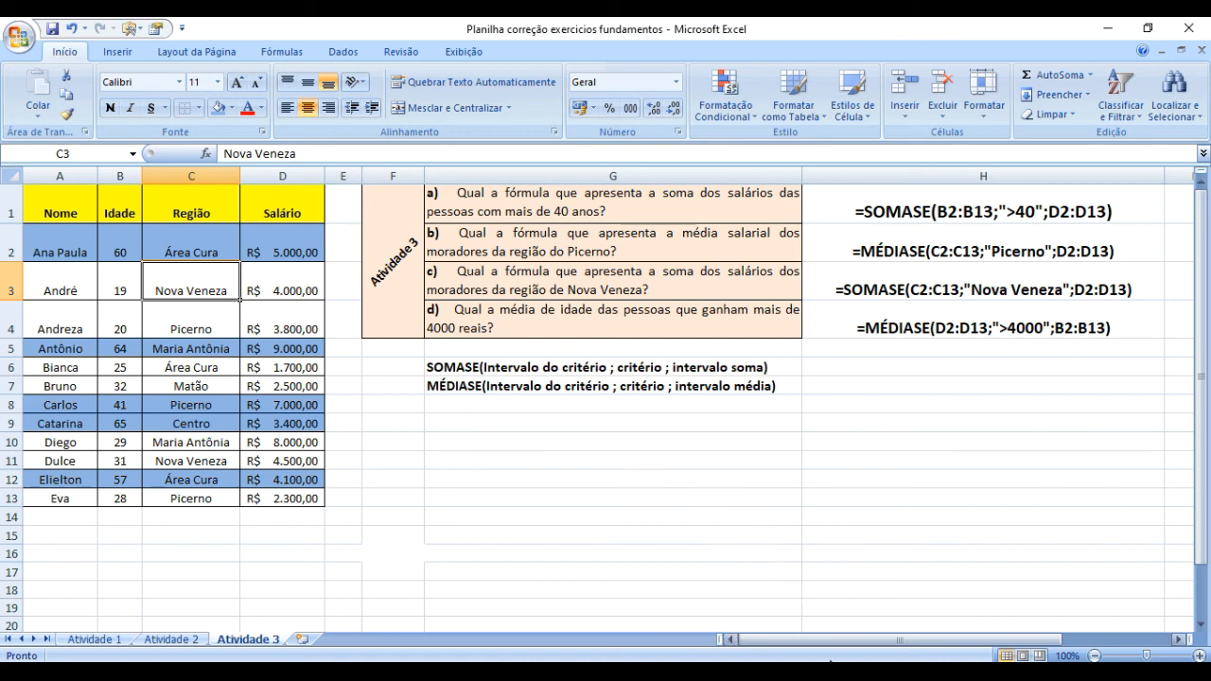
left_click(851, 673)
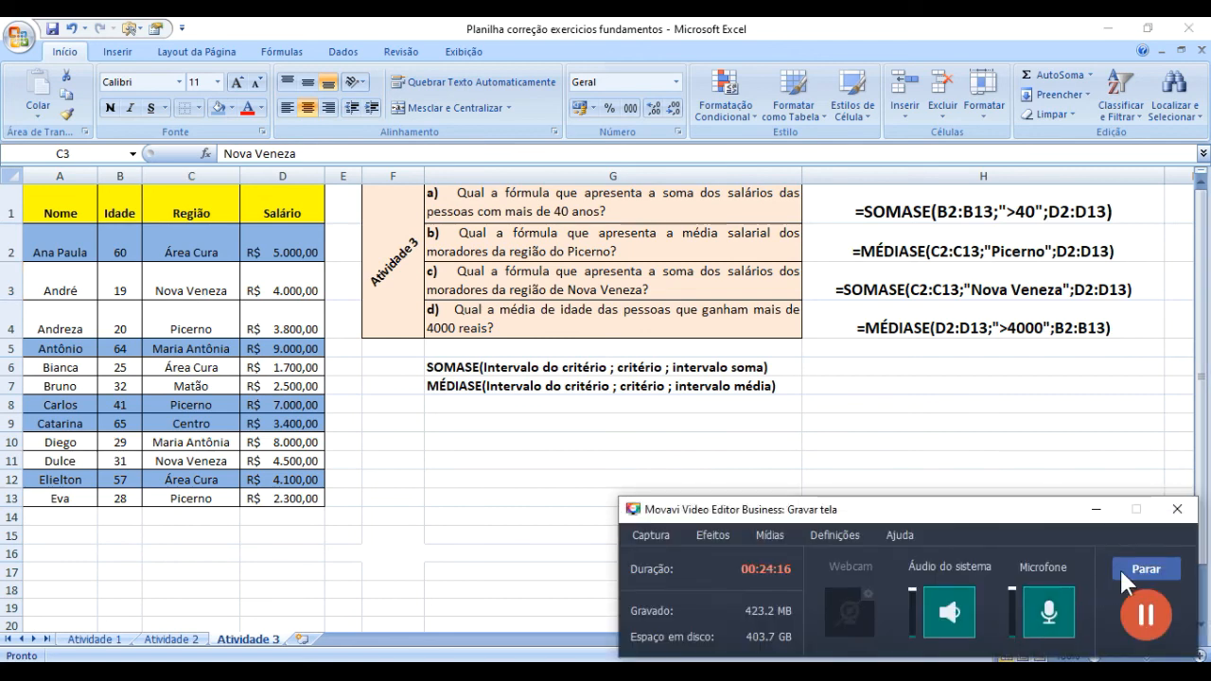